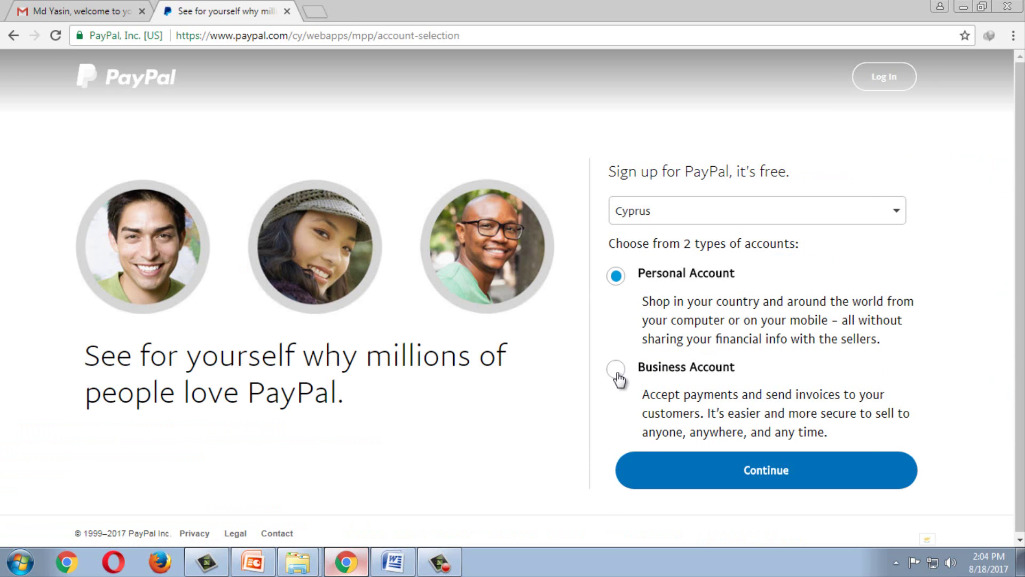
Step: Choose a Business Account and confirm Cyprus as the business country
{"action": "left_click", "coordinate": [617, 375]}
{"action": "left_click", "coordinate": [765, 477]}
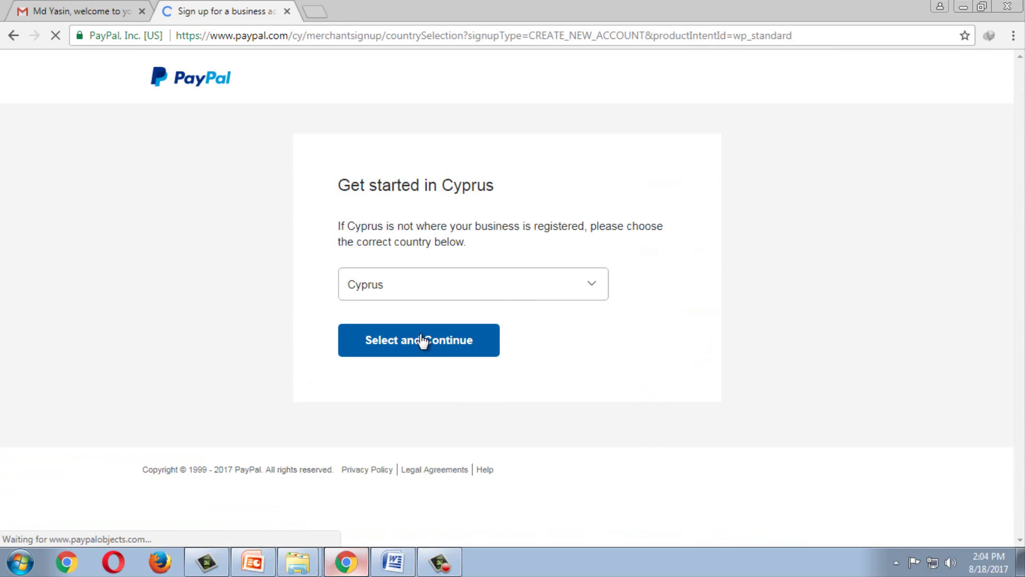
{"action": "left_click", "coordinate": [408, 350]}
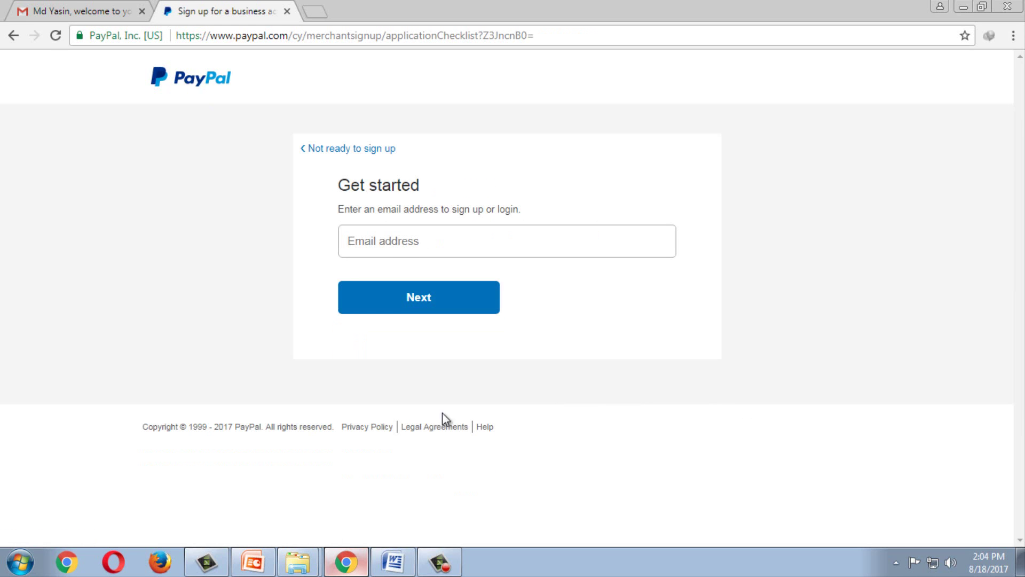
Step: Copy the login e-mail from the Word document, paste it into Email address, and submit
{"action": "left_click", "coordinate": [391, 239]}
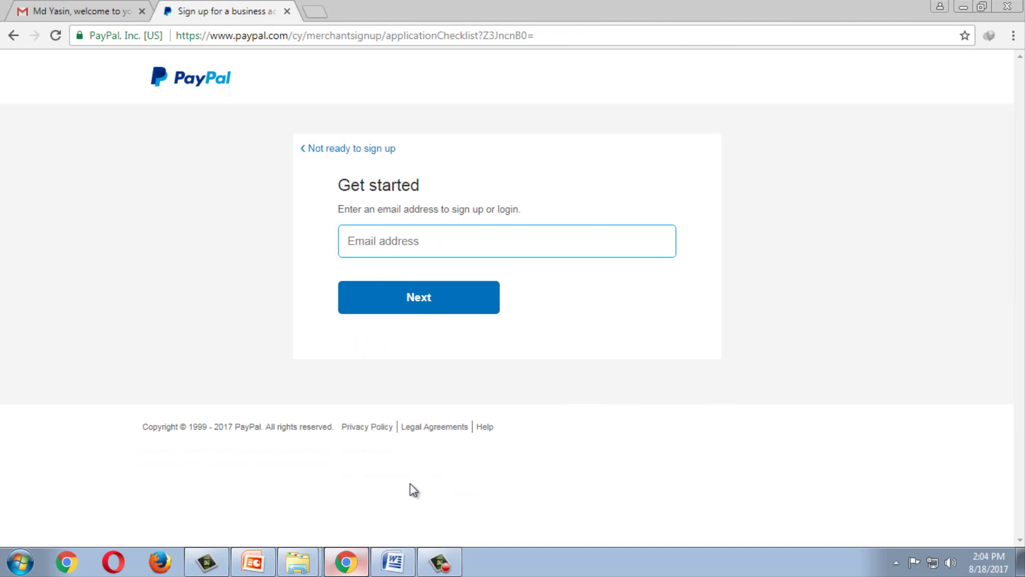
{"action": "left_click", "coordinate": [393, 562]}
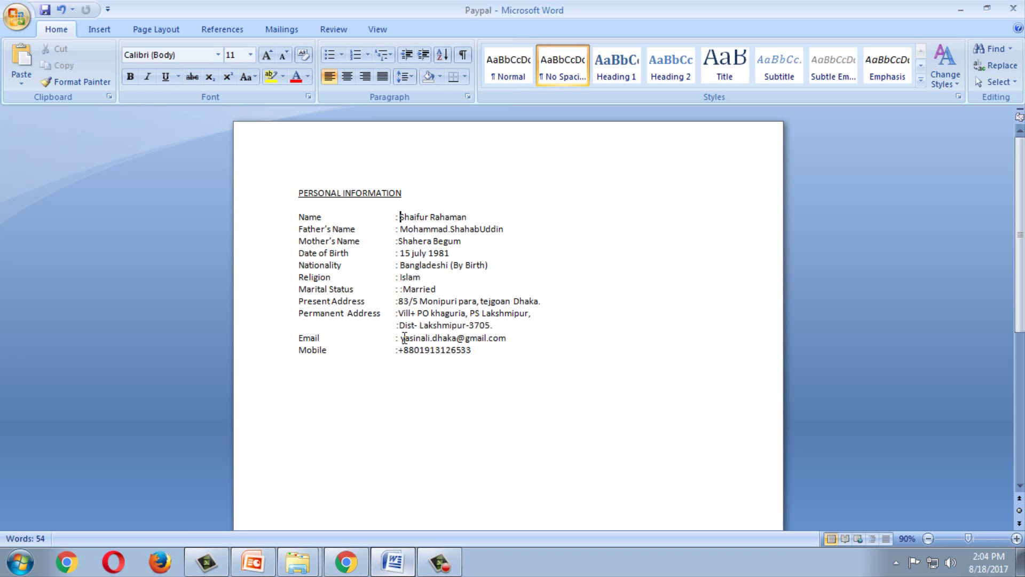
{"action": "left_click_drag", "start_coordinate": [401, 338], "coordinate": [506, 338]}
{"action": "right_click", "coordinate": [503, 348]}
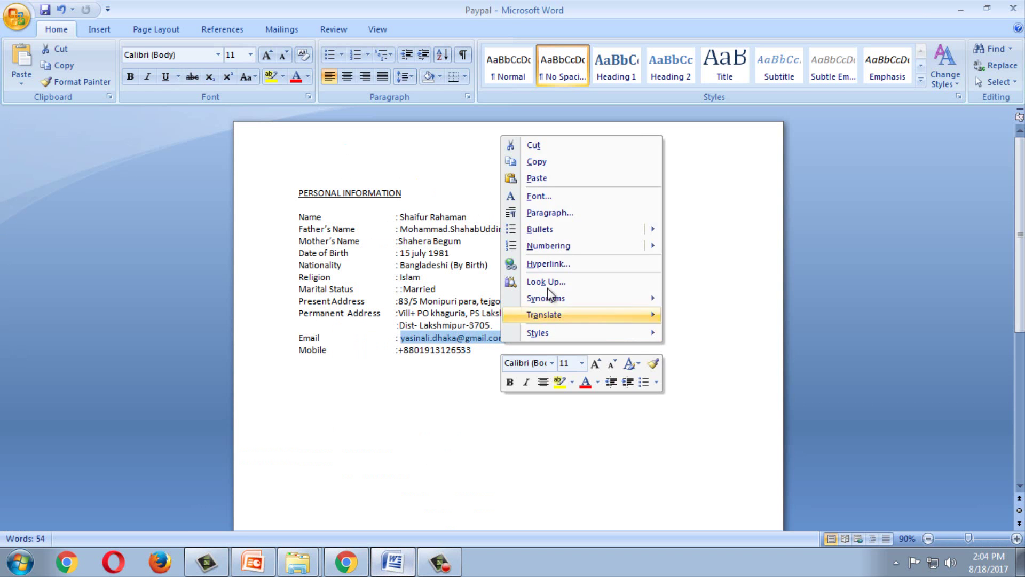
{"action": "left_click", "coordinate": [556, 163]}
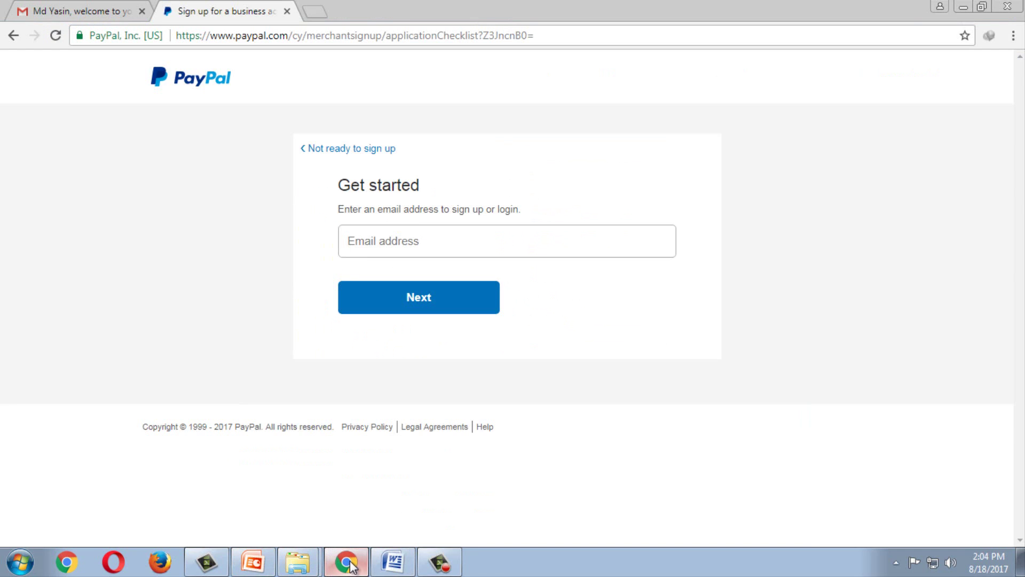
{"action": "left_click", "coordinate": [346, 562]}
{"action": "left_click", "coordinate": [388, 242]}
{"action": "right_click", "coordinate": [388, 242]}
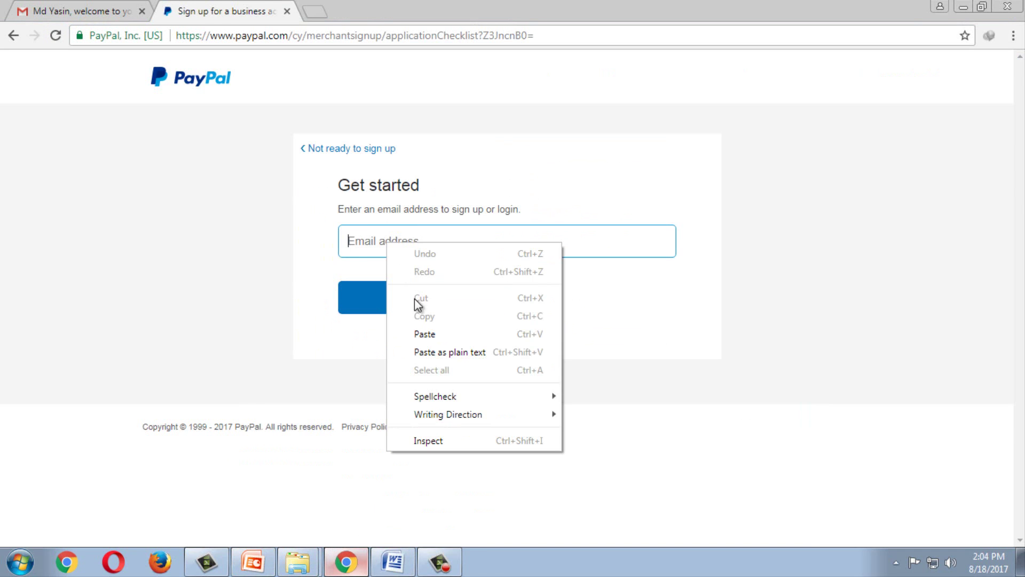
{"action": "left_click", "coordinate": [425, 337]}
{"action": "left_click", "coordinate": [434, 304]}
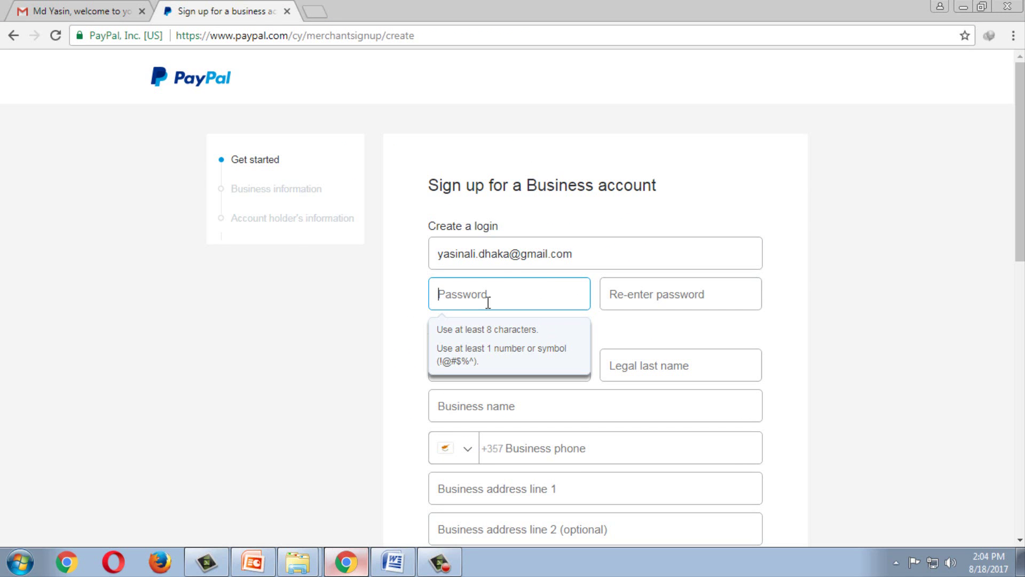
Step: Enter the account password in the Password field and again in Re-enter password
{"action": "left_click", "coordinate": [367, 338]}
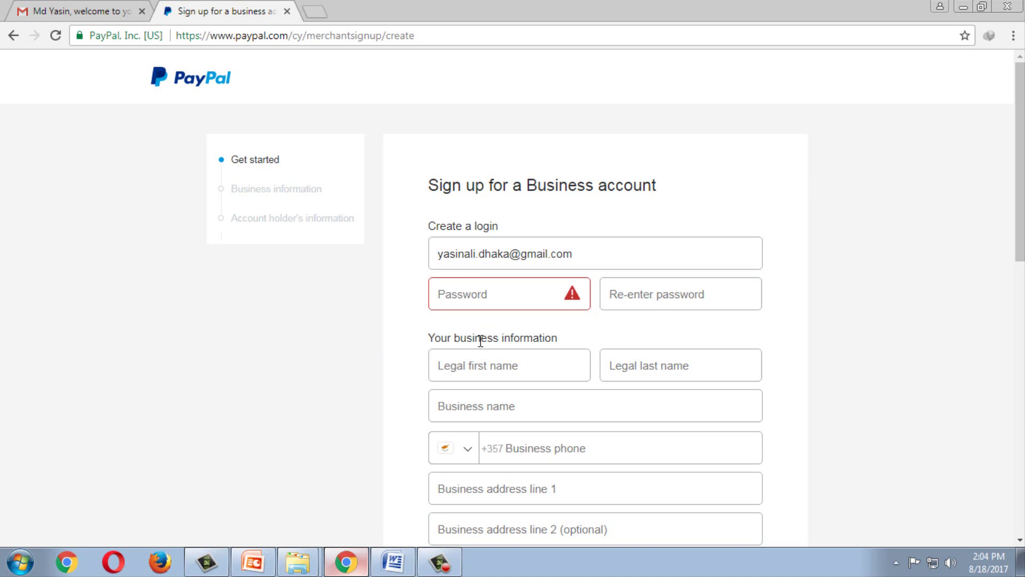
{"action": "scroll", "coordinate": [481, 342], "scroll_direction": "down", "scroll_amount": 1}
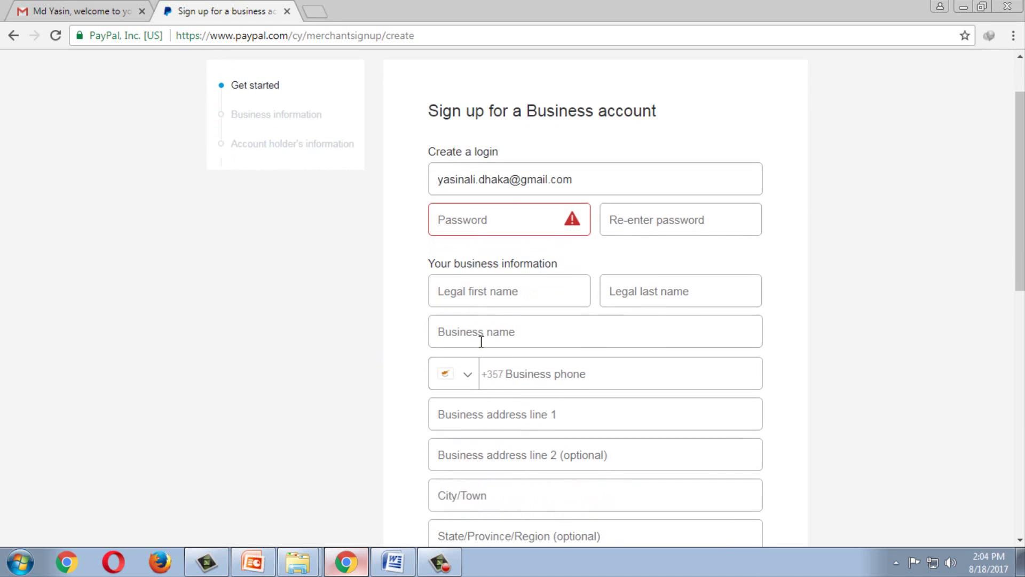
{"action": "left_click", "coordinate": [499, 221]}
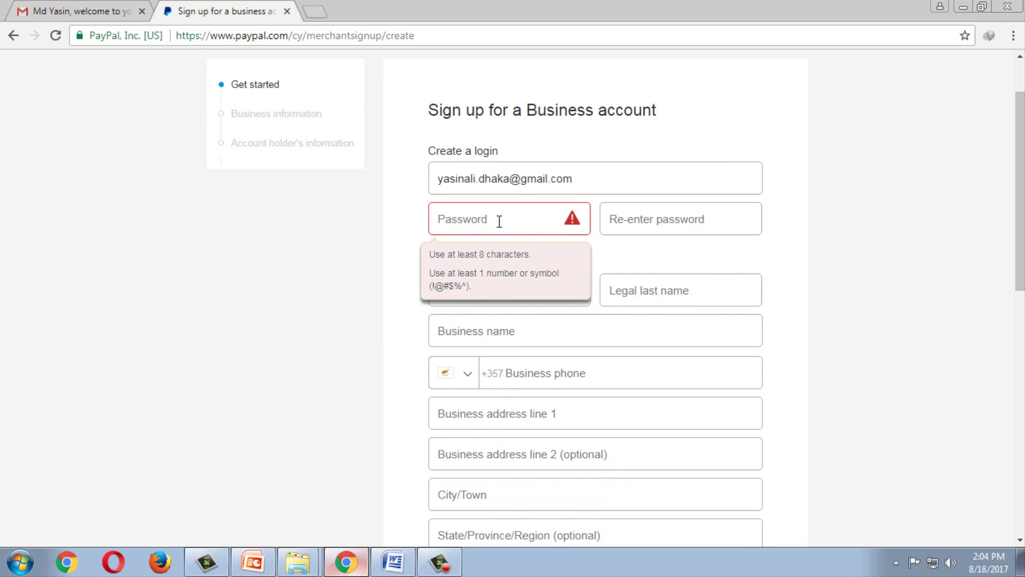
{"action": "type", "text": "aa"}
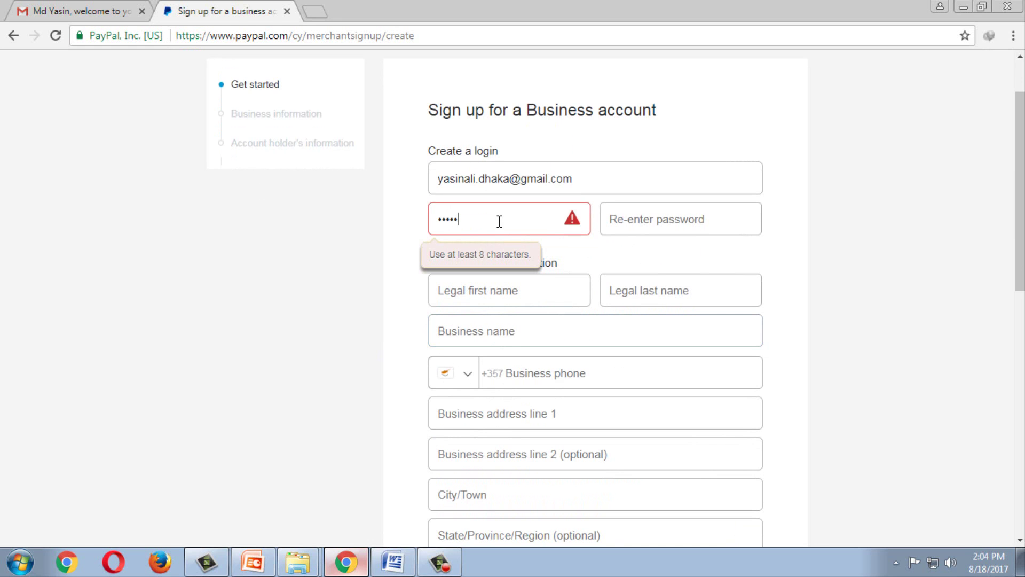
{"action": "type", "text": "aaa"}
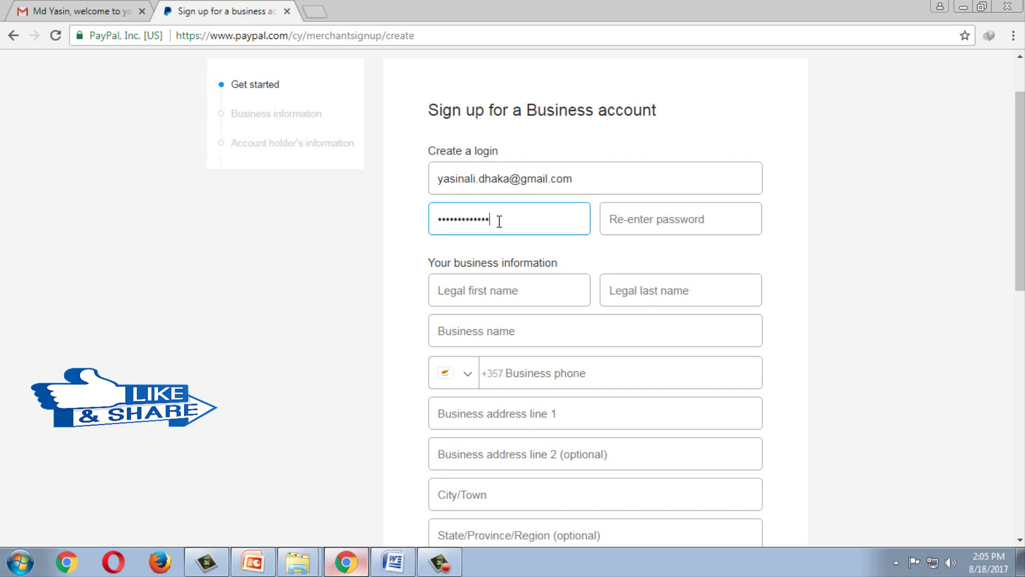
{"action": "type", "text": "aa"}
{"action": "left_click", "coordinate": [666, 223]}
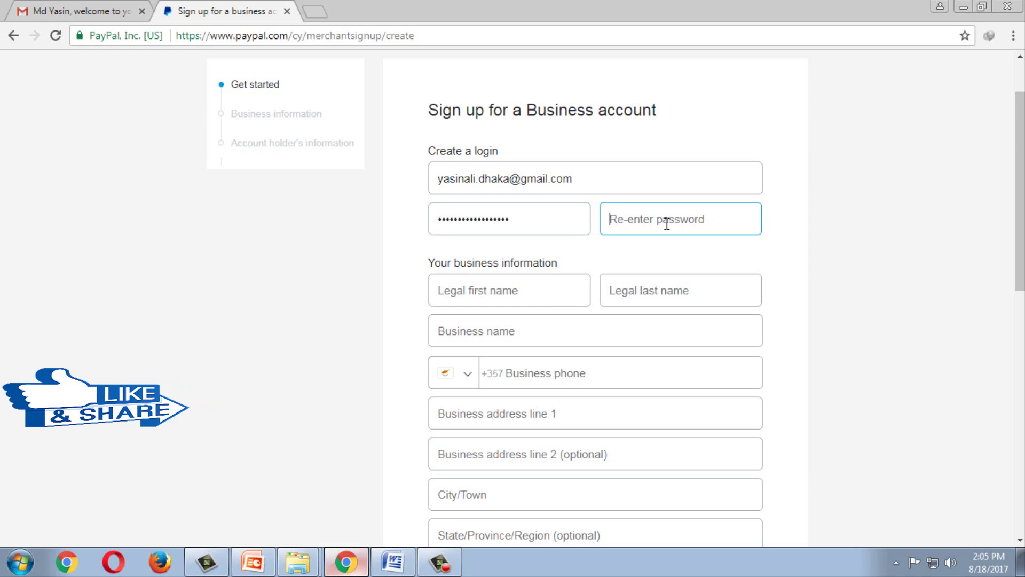
{"action": "type", "text": "aaa"}
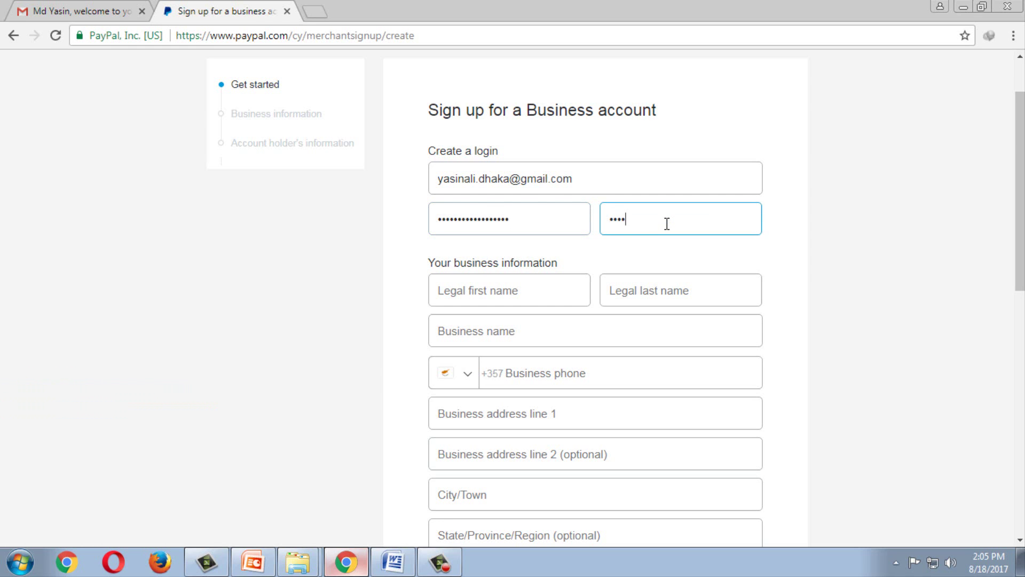
{"action": "type", "text": "aaaa"}
{"action": "type", "text": "aa"}
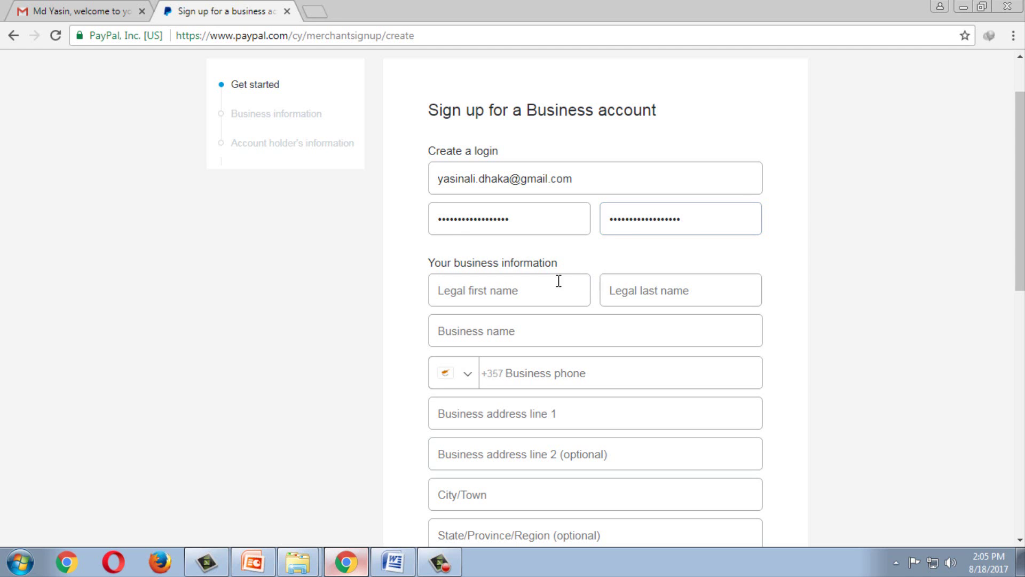
{"action": "left_click", "coordinate": [530, 295]}
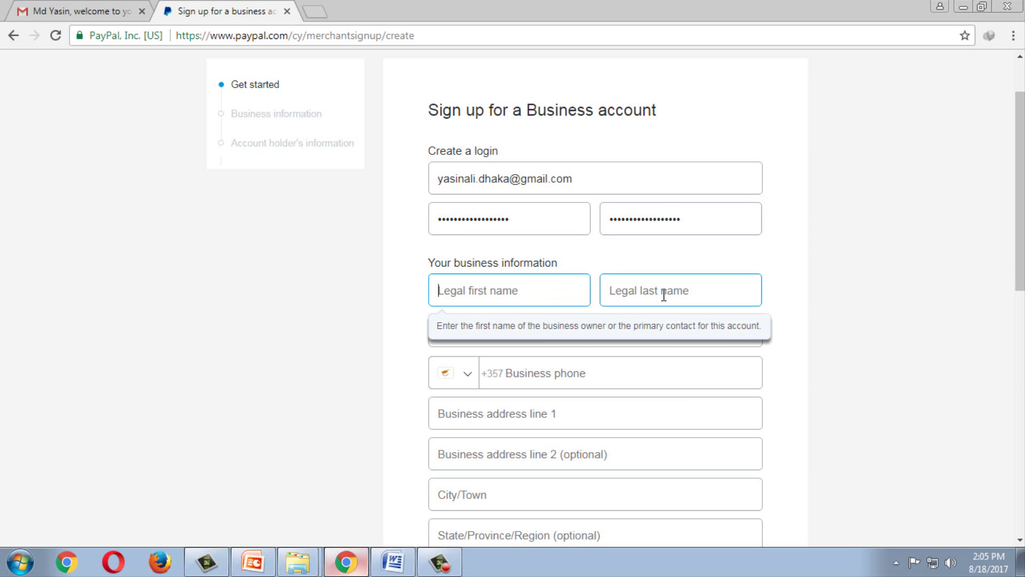
Step: Copy the first name from Word and paste it into Legal first name
{"action": "left_click", "coordinate": [394, 562]}
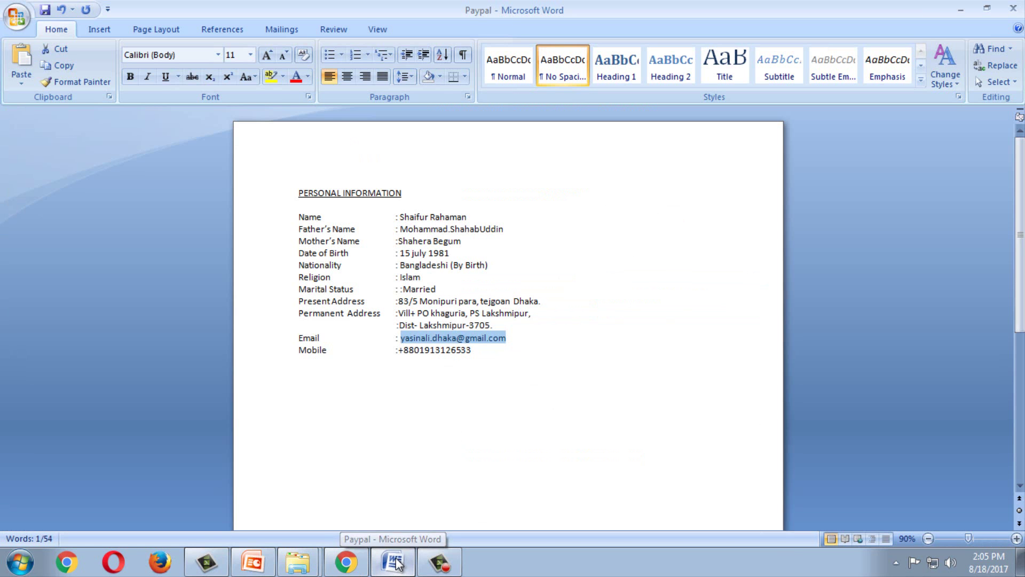
{"action": "left_click_drag", "start_coordinate": [399, 217], "coordinate": [432, 218]}
{"action": "right_click", "coordinate": [432, 218]}
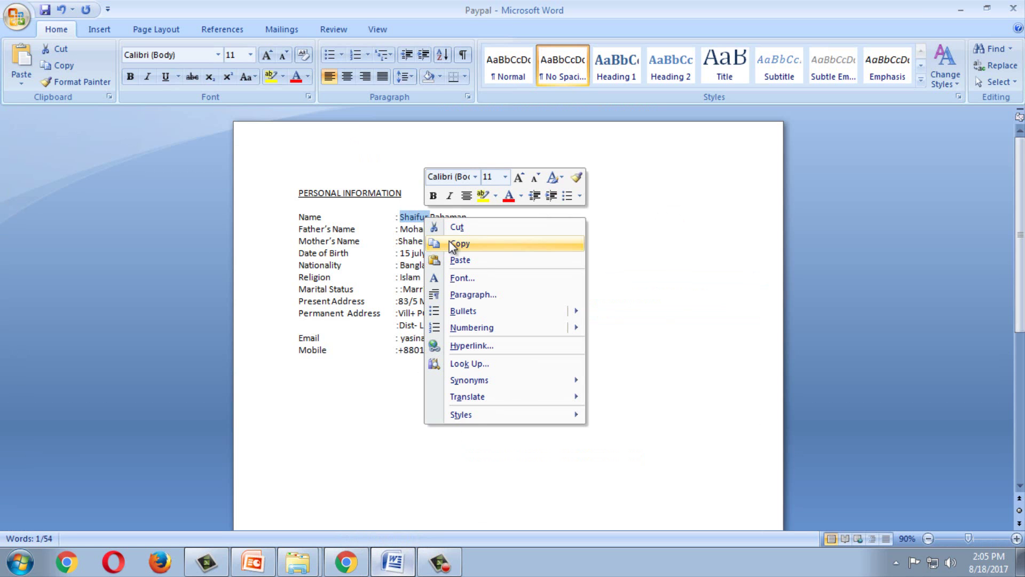
{"action": "left_click", "coordinate": [455, 243]}
{"action": "left_click", "coordinate": [346, 562]}
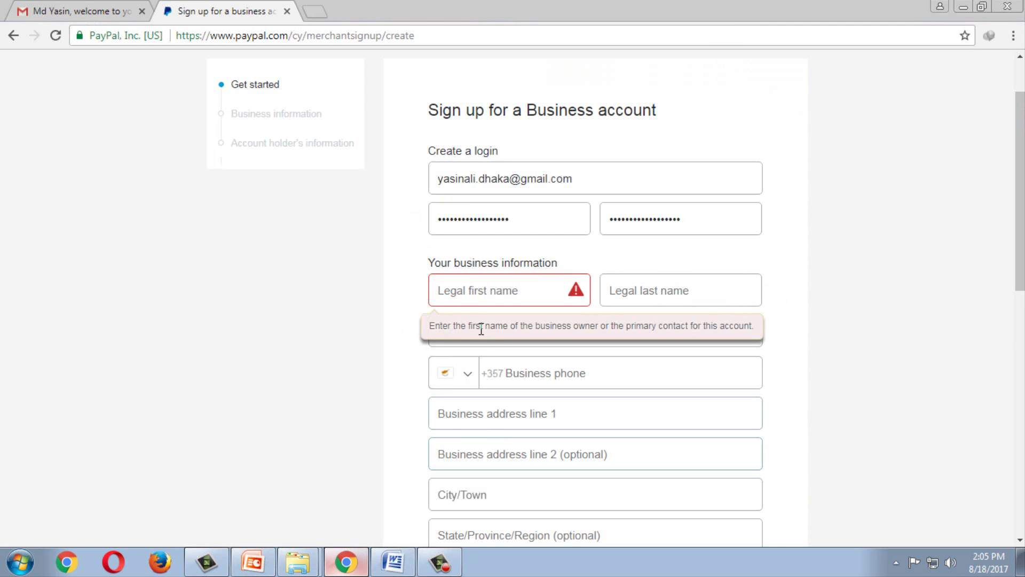
{"action": "right_click", "coordinate": [467, 292]}
{"action": "left_click", "coordinate": [506, 383]}
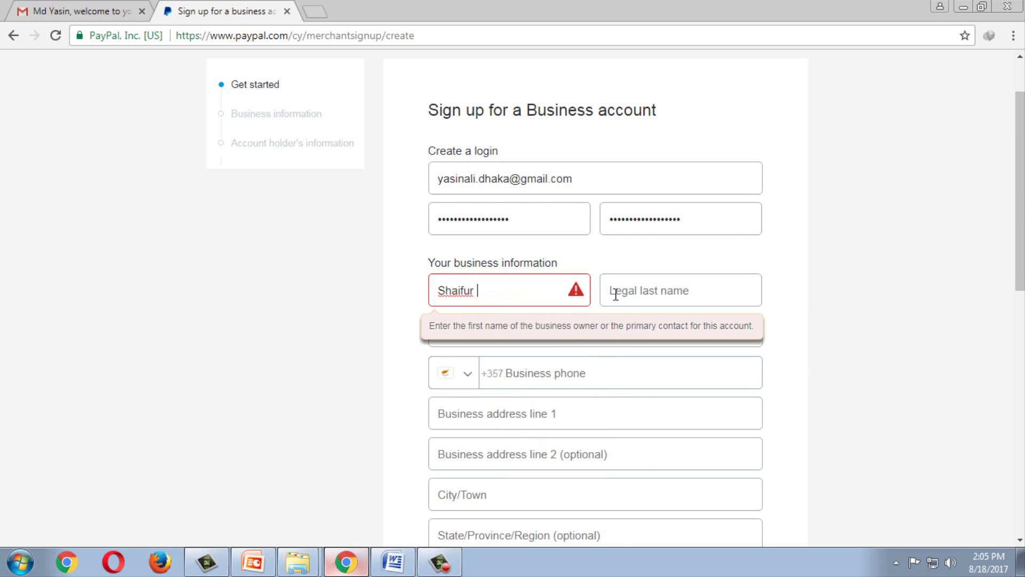
{"action": "left_click", "coordinate": [616, 293]}
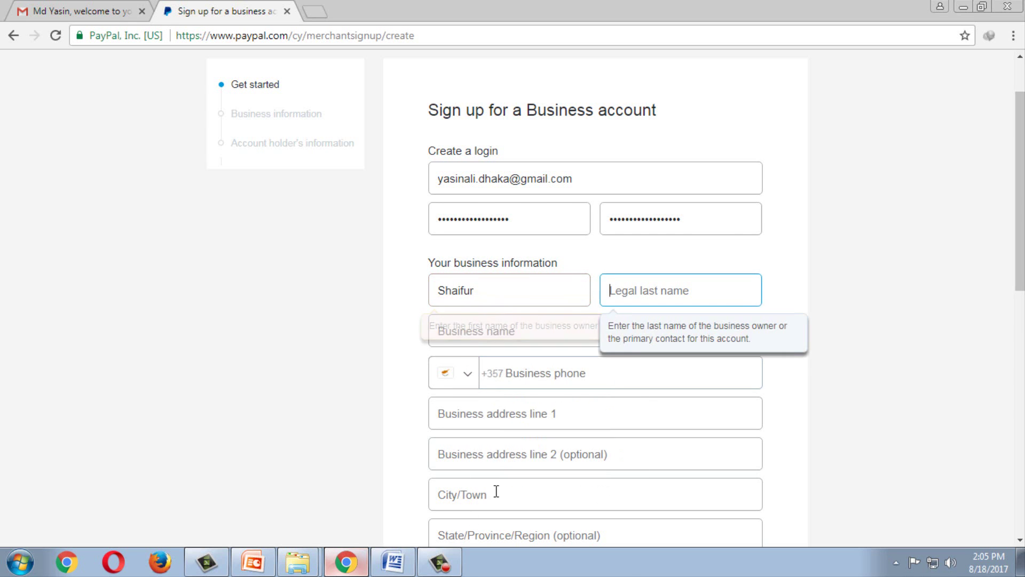
Step: Copy the surname from Word and paste it into Legal last name
{"action": "left_click", "coordinate": [400, 569]}
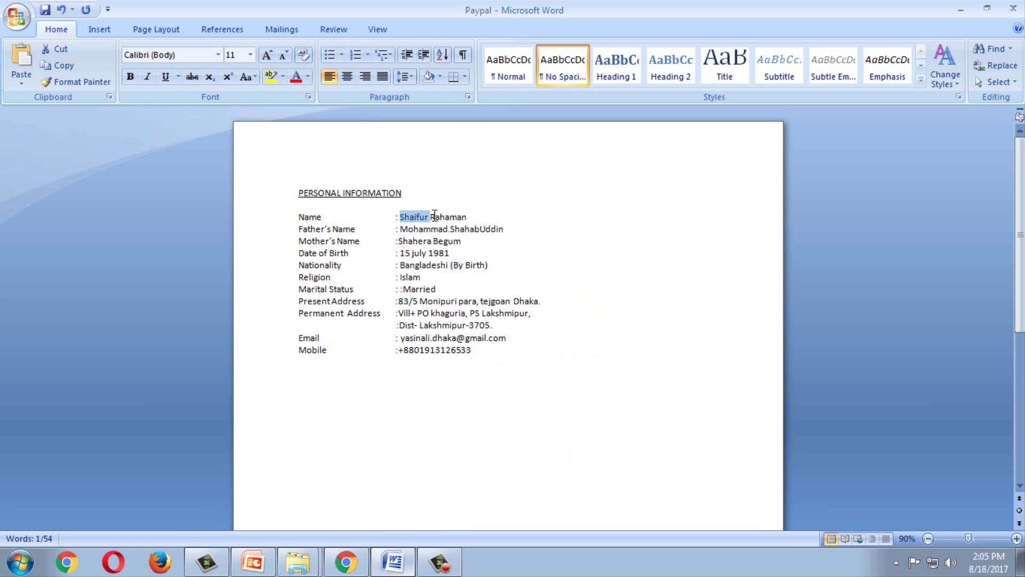
{"action": "left_click_drag", "start_coordinate": [430, 216], "coordinate": [467, 217]}
{"action": "right_click", "coordinate": [467, 217]}
{"action": "left_click", "coordinate": [492, 240]}
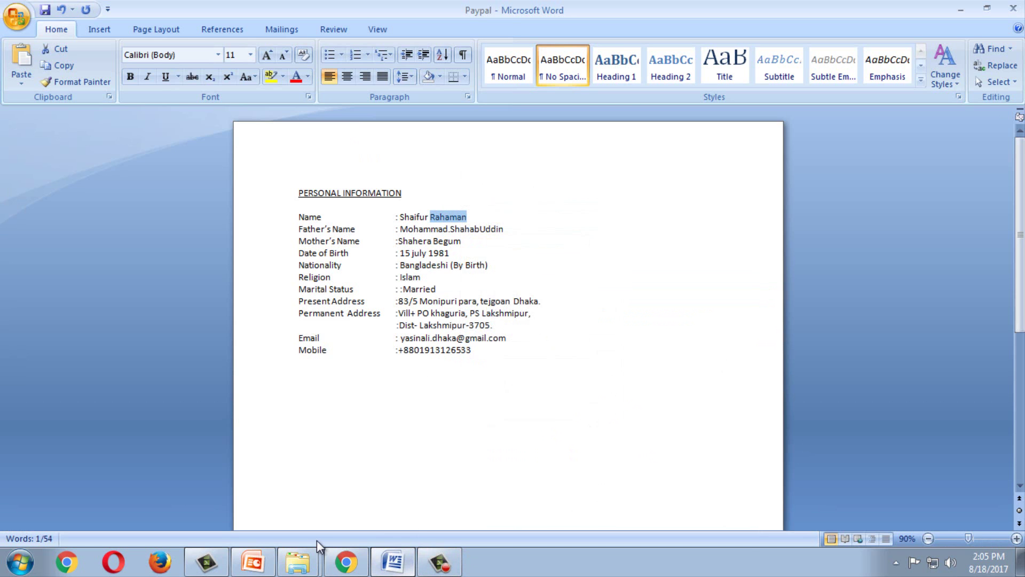
{"action": "left_click", "coordinate": [346, 570]}
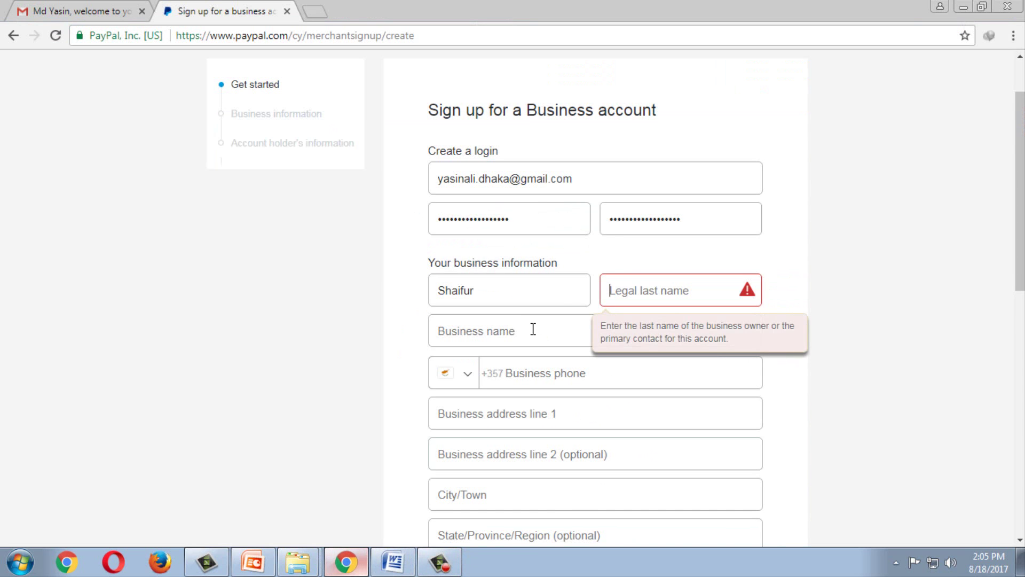
{"action": "right_click", "coordinate": [618, 291]}
{"action": "left_click", "coordinate": [657, 384]}
{"action": "left_click", "coordinate": [503, 336]}
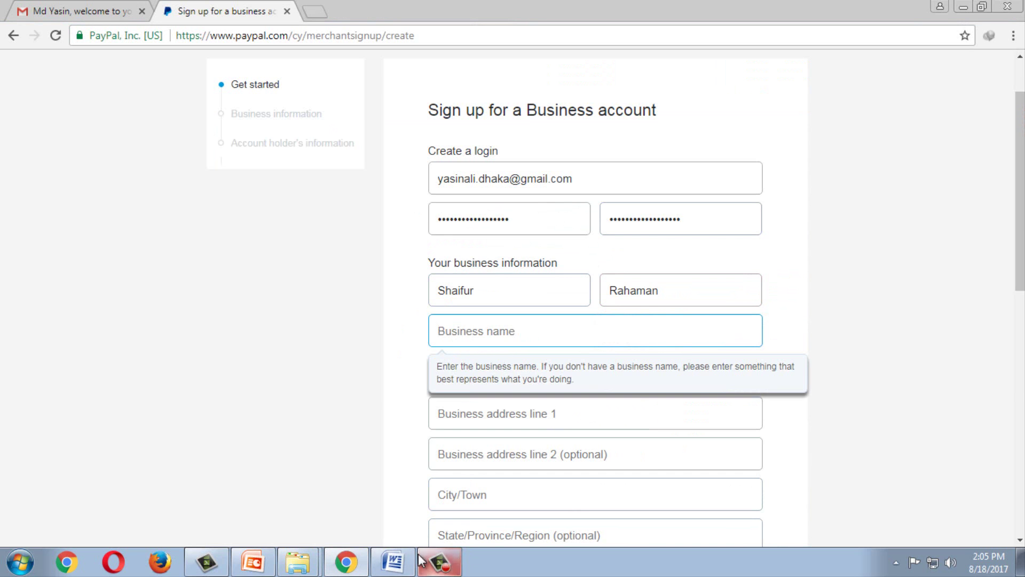
Step: Copy the full name from Word and paste it as the Business name
{"action": "left_click", "coordinate": [393, 562]}
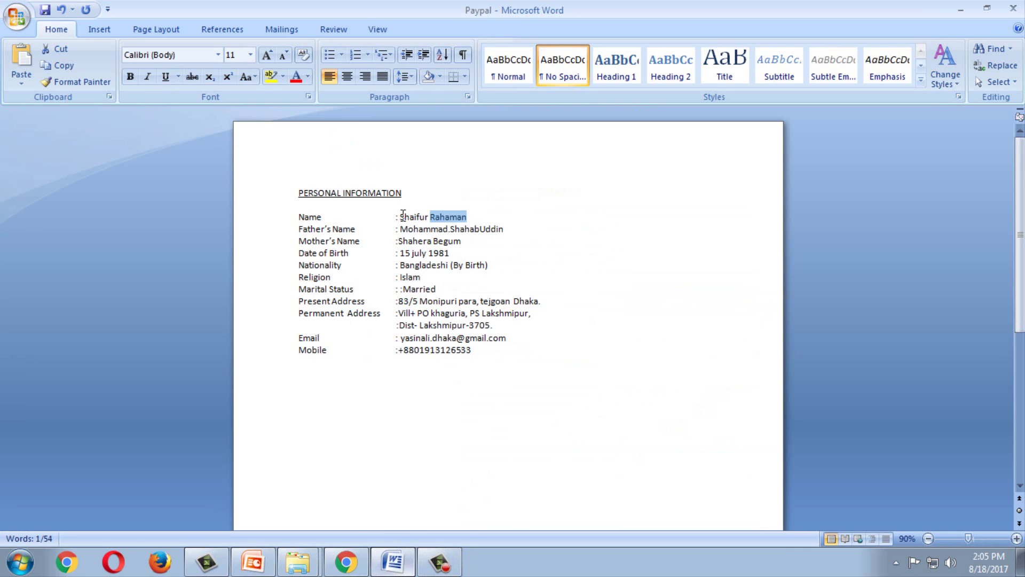
{"action": "left_click_drag", "start_coordinate": [401, 216], "coordinate": [467, 219]}
{"action": "right_click", "coordinate": [467, 223]}
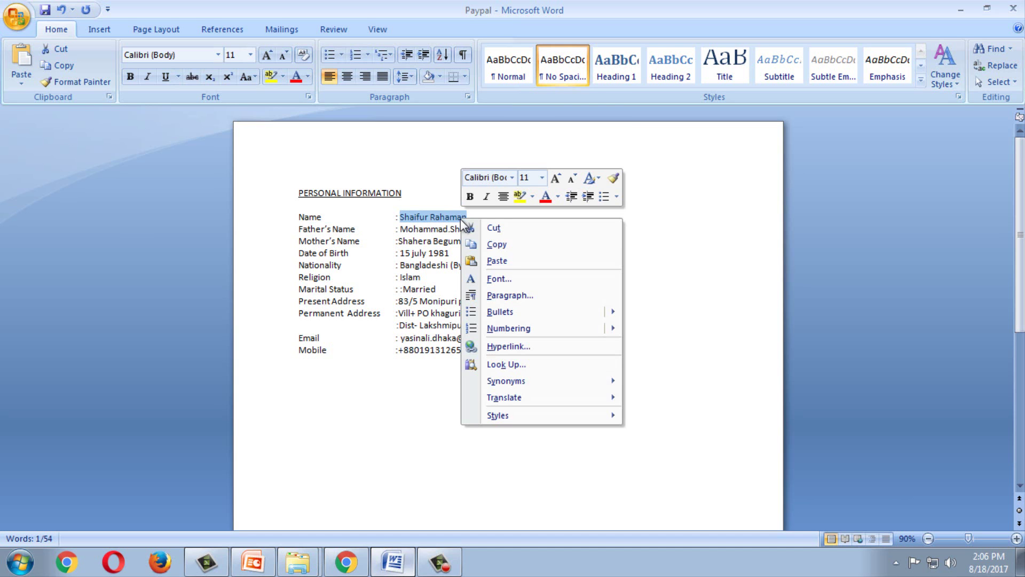
{"action": "left_click", "coordinate": [496, 243]}
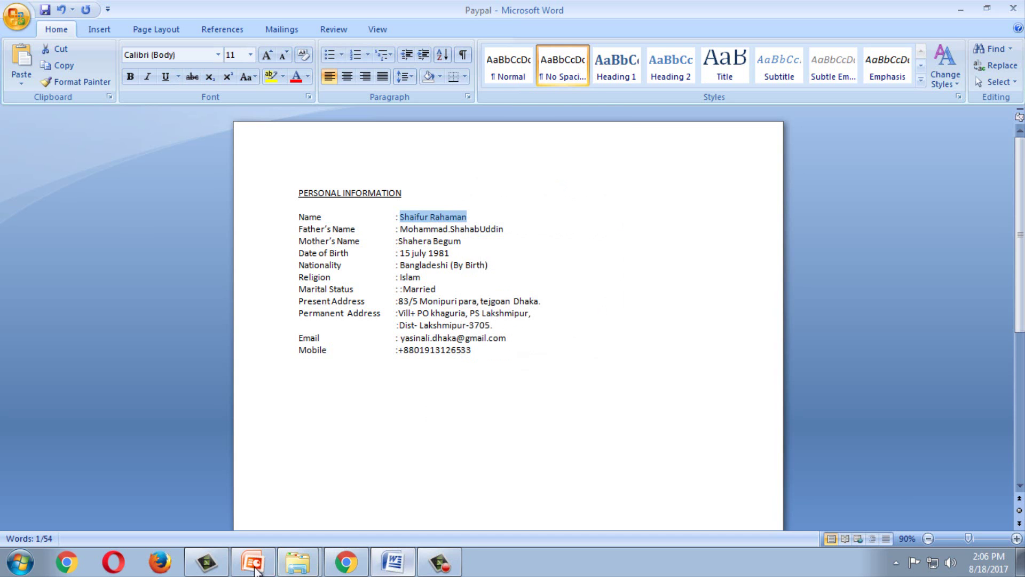
{"action": "left_click", "coordinate": [346, 561]}
{"action": "right_click", "coordinate": [460, 331]}
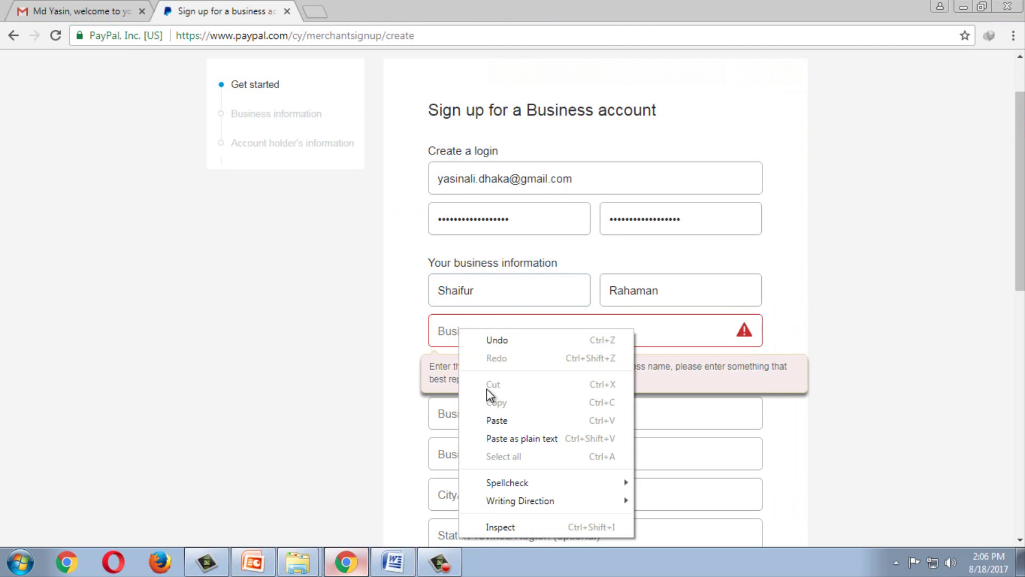
{"action": "left_click", "coordinate": [489, 419]}
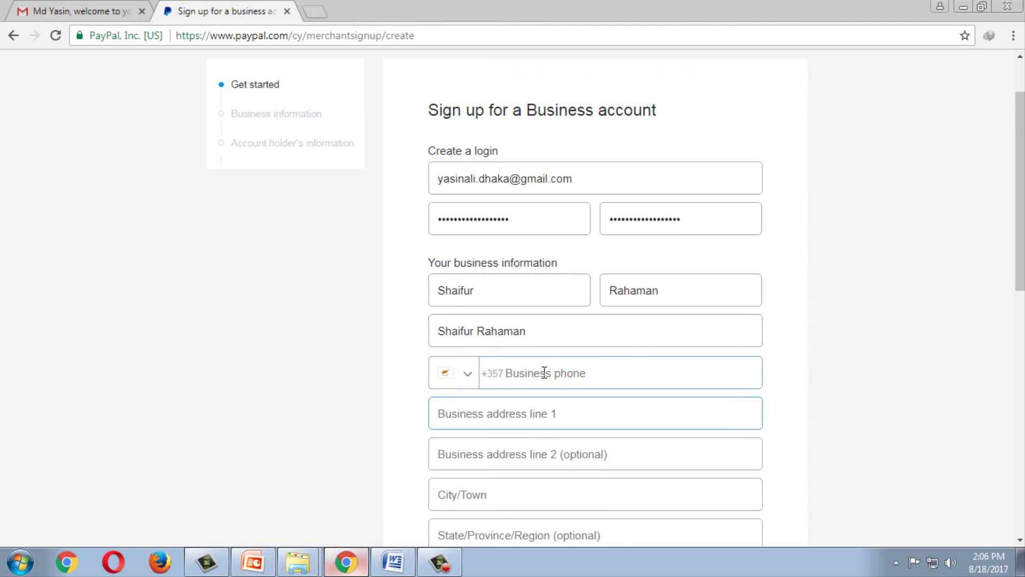
Step: Set the business phone country code to Bangladesh (+880)
{"action": "left_click", "coordinate": [446, 381]}
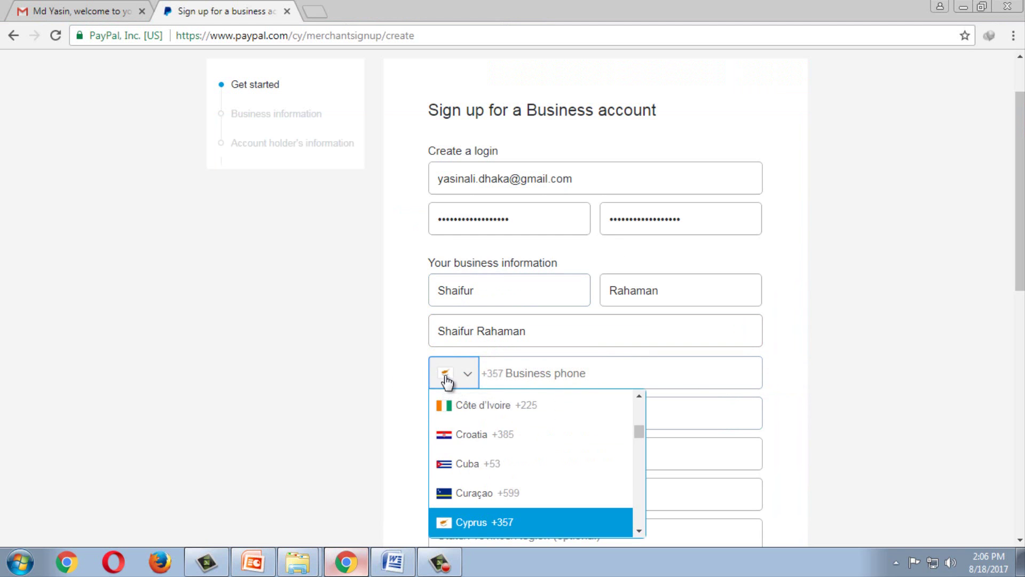
{"action": "scroll", "coordinate": [473, 459], "scroll_direction": "up", "scroll_amount": 4}
{"action": "scroll", "coordinate": [474, 459], "scroll_direction": "up", "scroll_amount": 10}
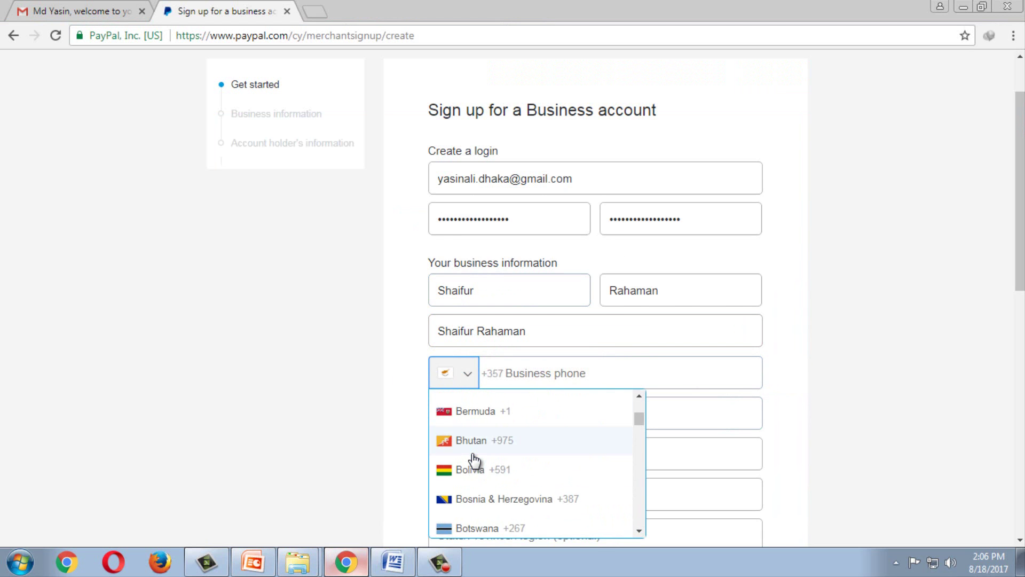
{"action": "scroll", "coordinate": [473, 459], "scroll_direction": "up", "scroll_amount": 4}
{"action": "left_click", "coordinate": [490, 462]}
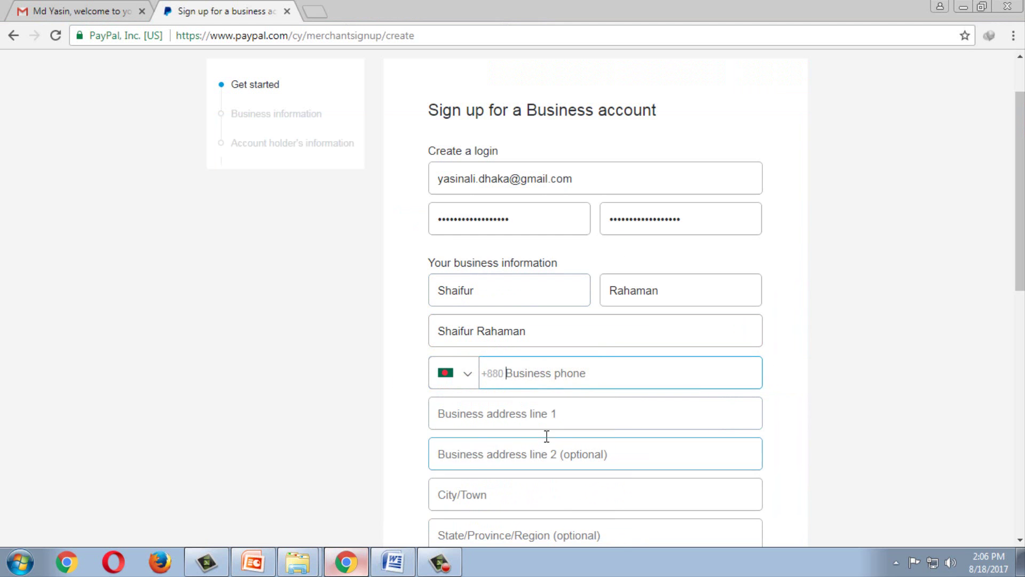
Step: Copy the mobile number from Word and paste it into the Business phone field
{"action": "left_click", "coordinate": [393, 562]}
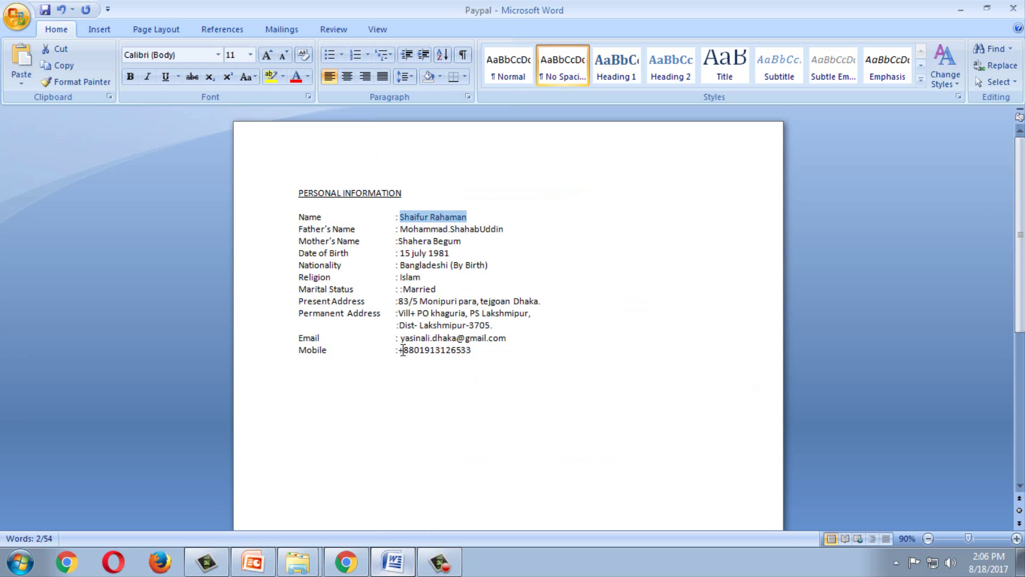
{"action": "left_click_drag", "start_coordinate": [415, 351], "coordinate": [471, 351]}
{"action": "right_click", "coordinate": [471, 351]}
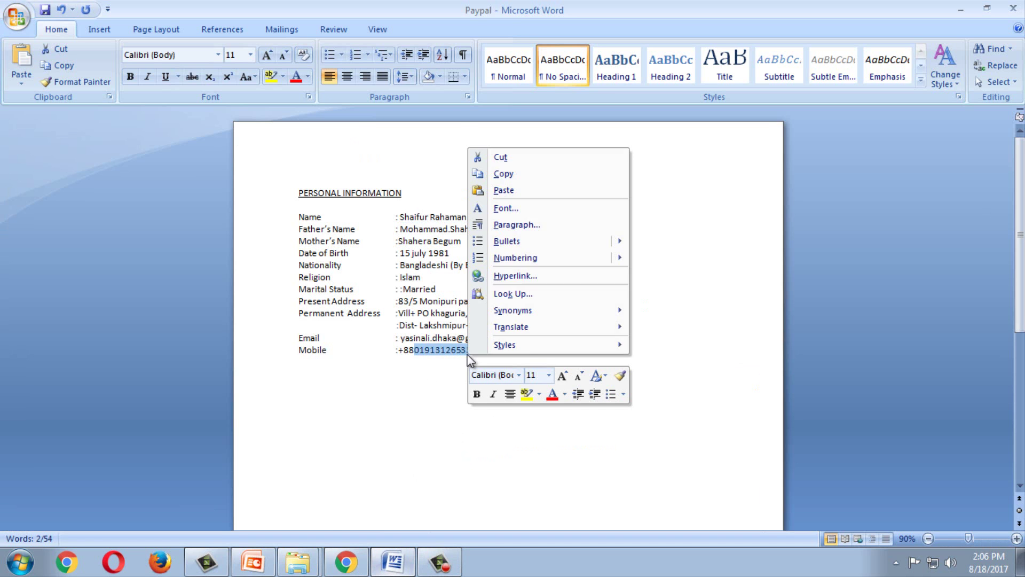
{"action": "left_click", "coordinate": [521, 173]}
{"action": "left_click", "coordinate": [346, 562]}
{"action": "left_click", "coordinate": [506, 364]}
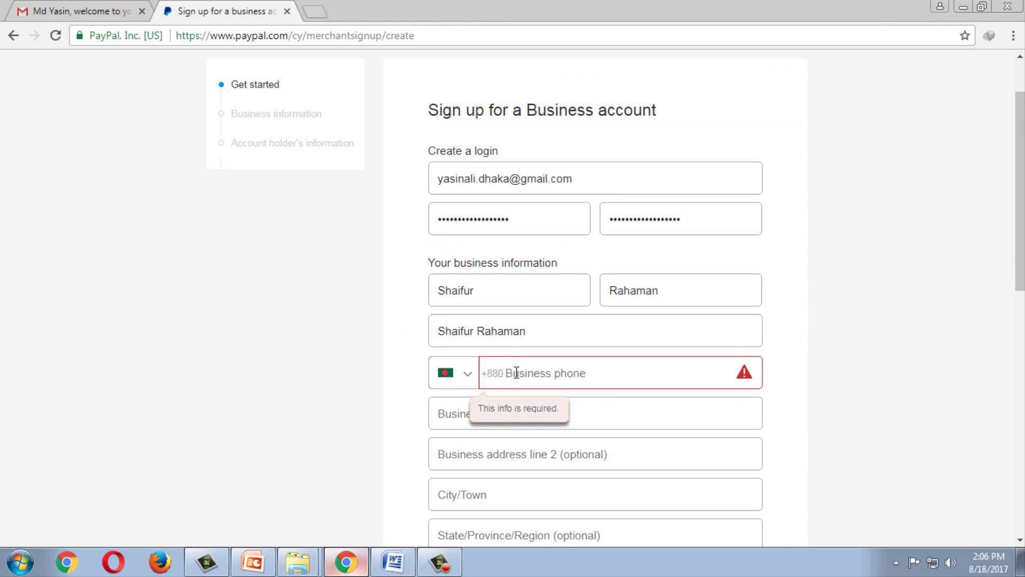
{"action": "right_click", "coordinate": [515, 372]}
{"action": "left_click", "coordinate": [570, 263]}
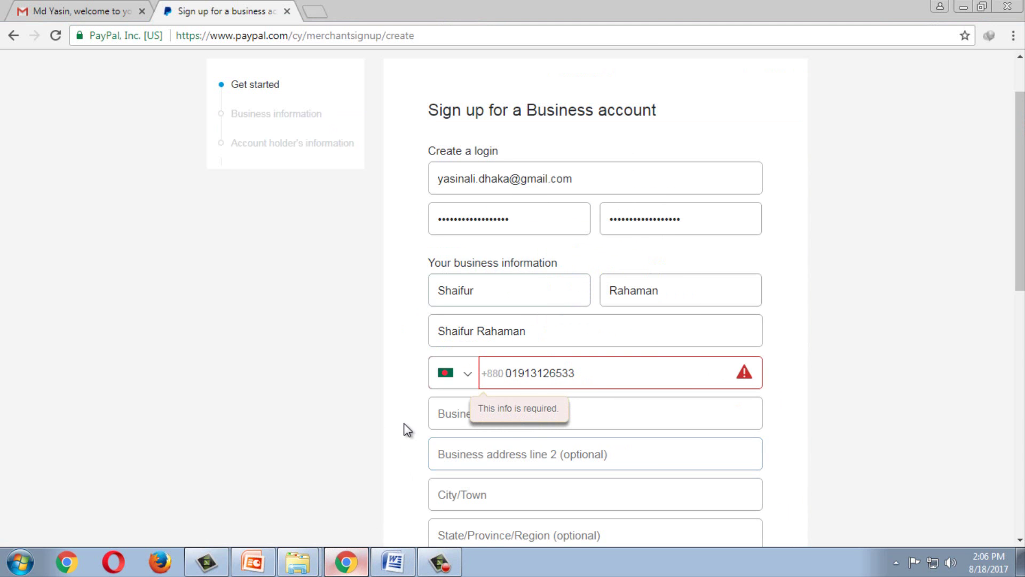
{"action": "left_click", "coordinate": [505, 413]}
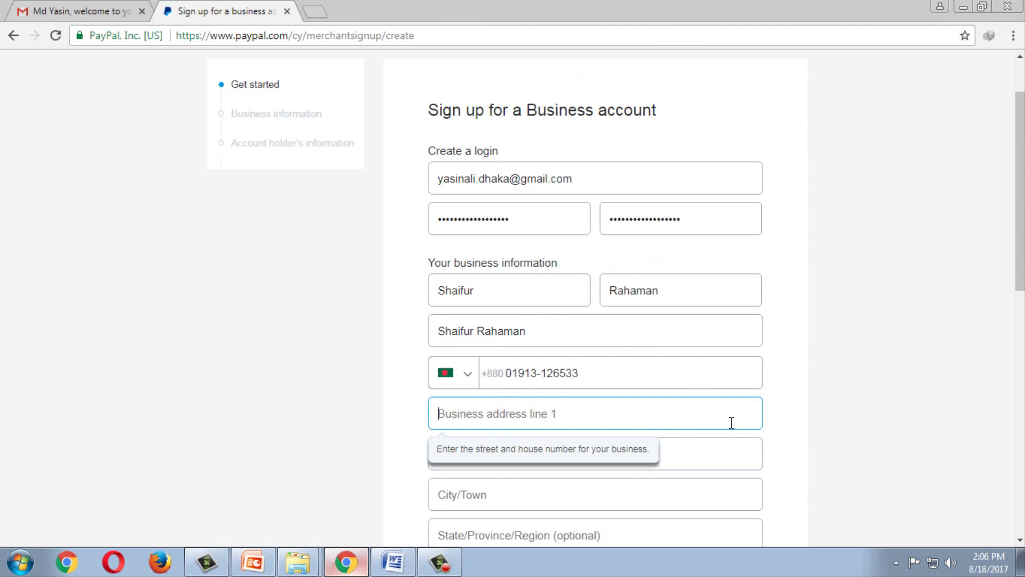
{"action": "scroll", "coordinate": [785, 414], "scroll_direction": "down", "scroll_amount": 3}
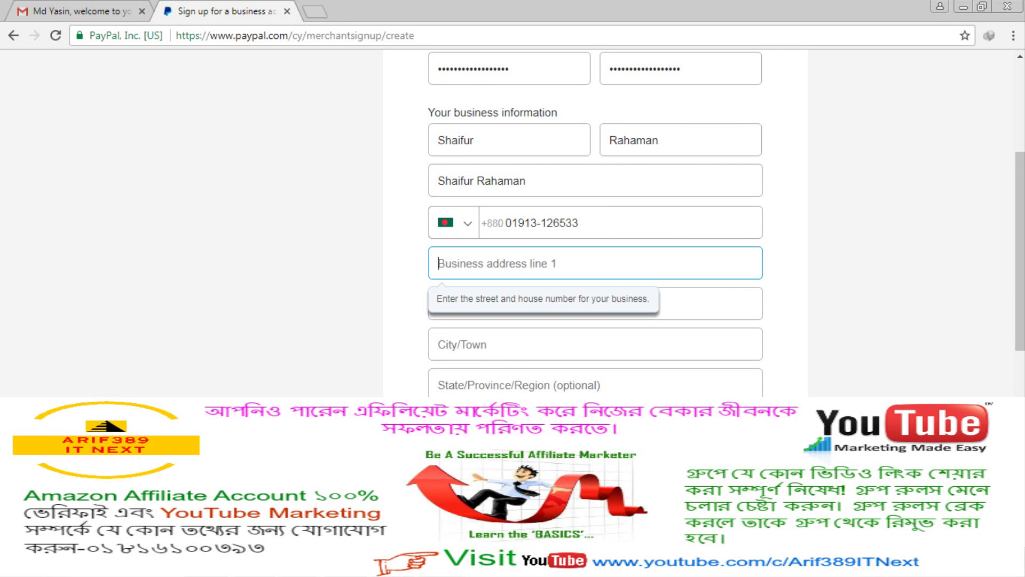
Step: Type the business street address into Business address line 1
{"action": "left_click", "coordinate": [384, 340]}
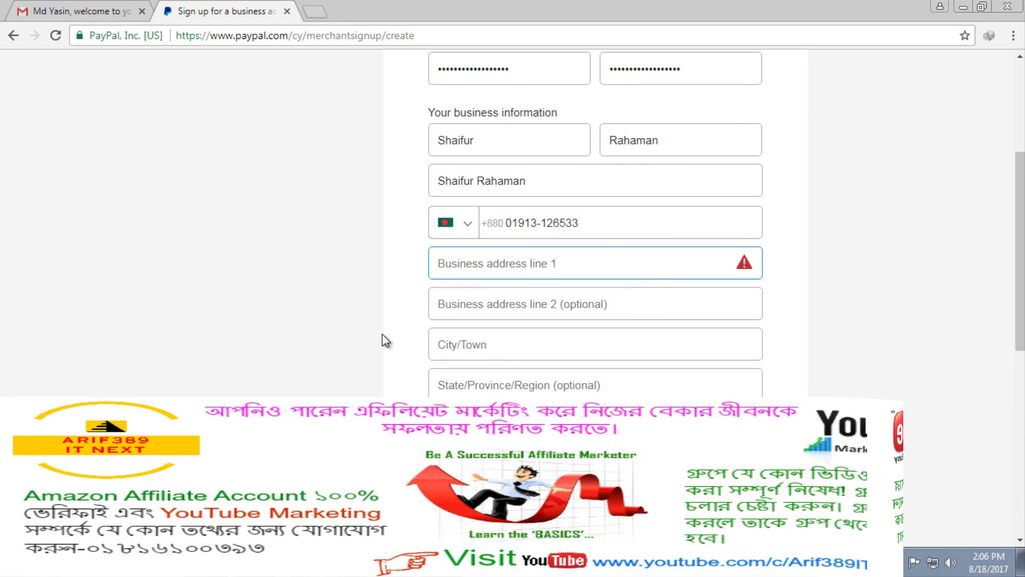
{"action": "left_click", "coordinate": [494, 263]}
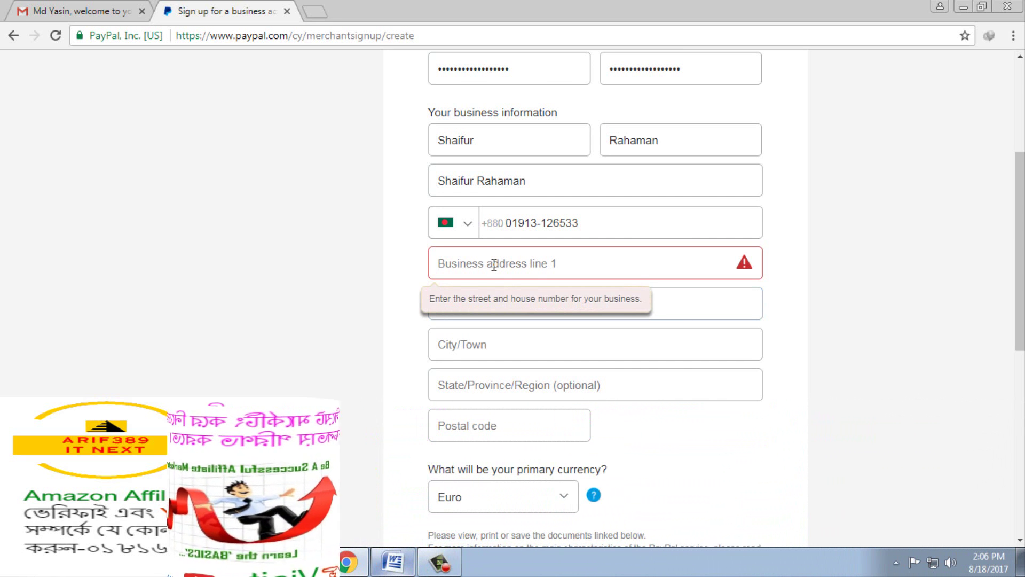
{"action": "type", "text": "Bll"}
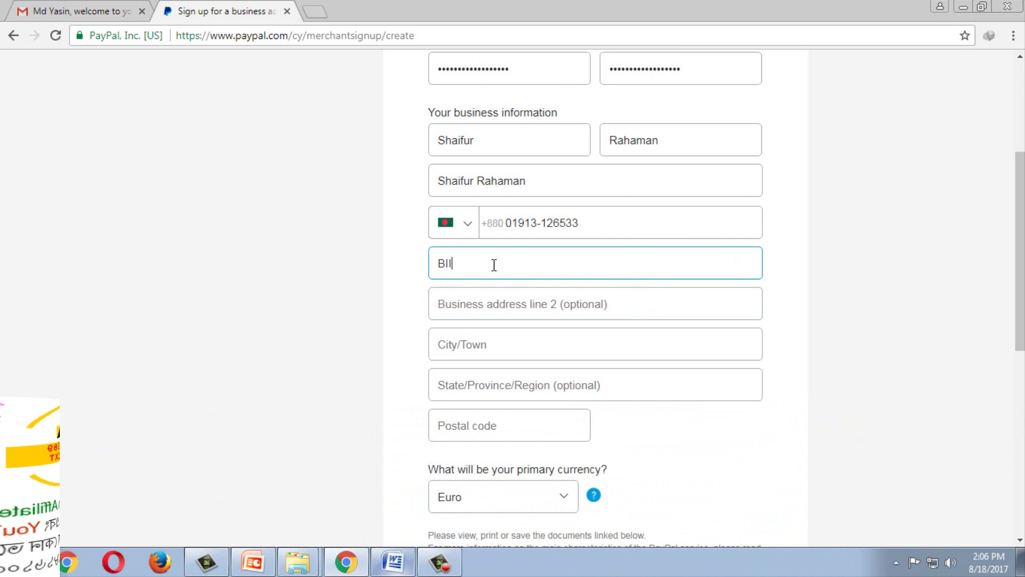
{"action": "type", "text": "SS"}
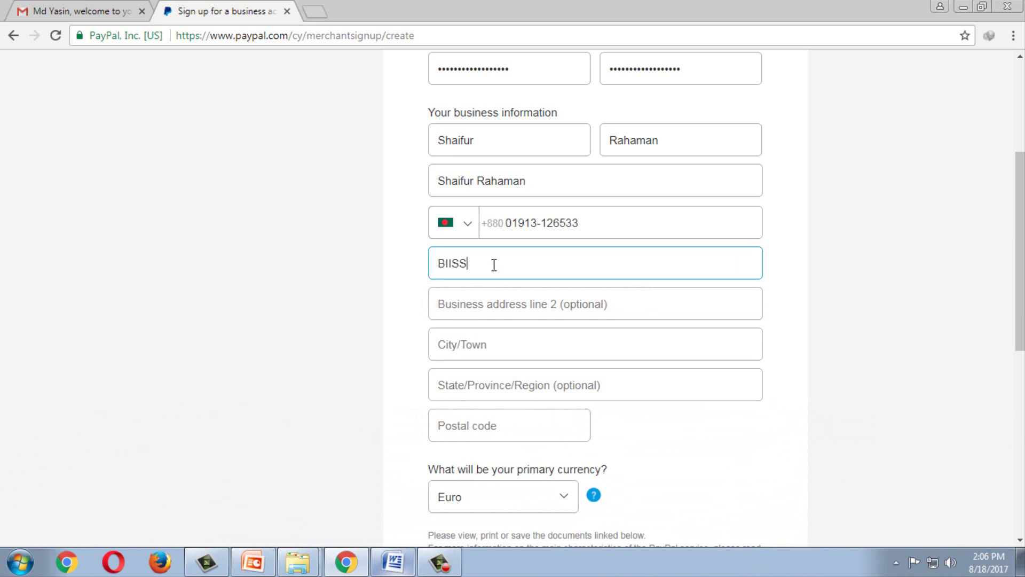
{"action": "type", "text": ","}
{"action": "type", "text": " 1"}
{"action": "type", "text": "/4"}
{"action": "type", "text": "6"}
{"action": "type", "text": " O"}
{"action": "type", "text": ";"}
{"action": "type", "text": "d "}
{"action": "type", "text": "E"}
{"action": "type", "text": "lew"}
{"action": "type", "text": "ha"}
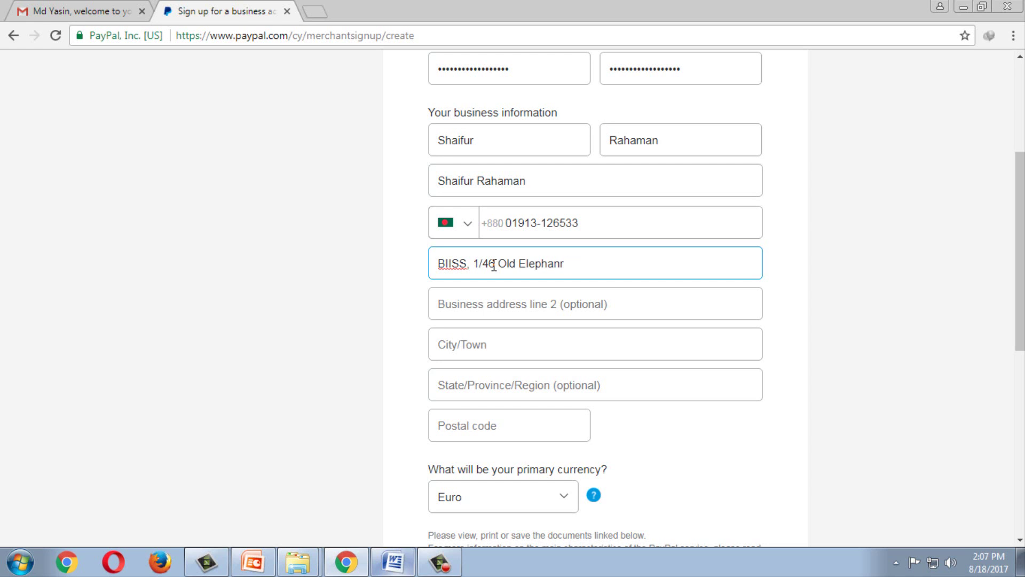
{"action": "type", "text": "nt "}
{"action": "type", "text": "E"}
{"action": "type", "text": "R"}
{"action": "type", "text": "oad"}
{"action": "left_click", "coordinate": [545, 313]}
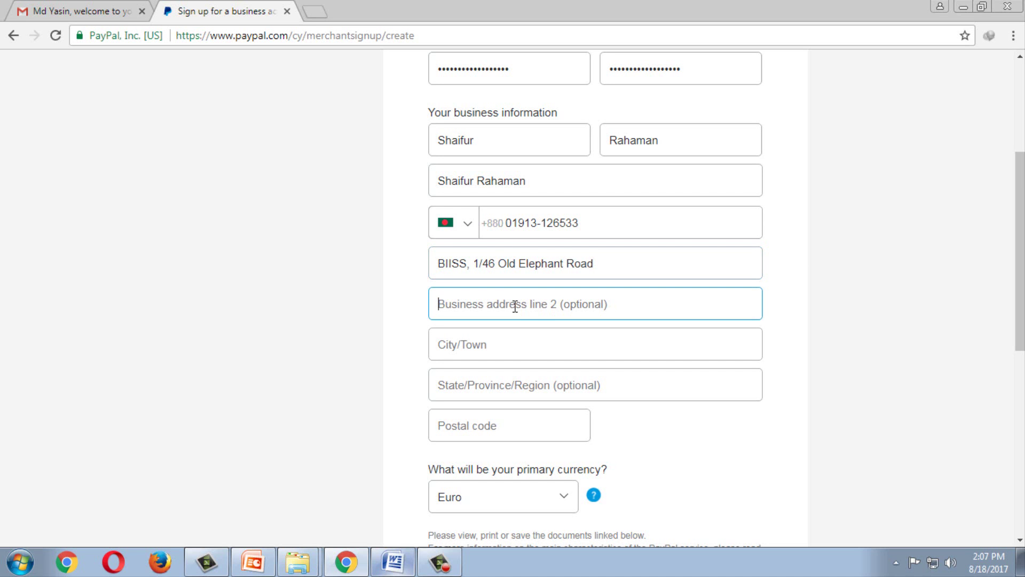
{"action": "left_click", "coordinate": [393, 562]}
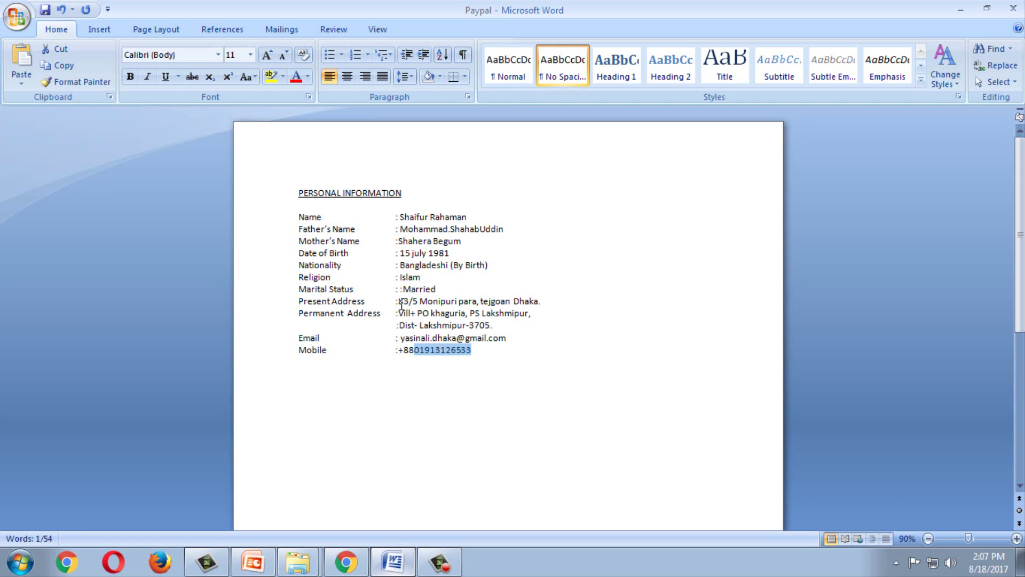
Step: Copy the Present Address text from the Word document and return to PayPal in Chrome
{"action": "left_click_drag", "start_coordinate": [401, 304], "coordinate": [542, 302]}
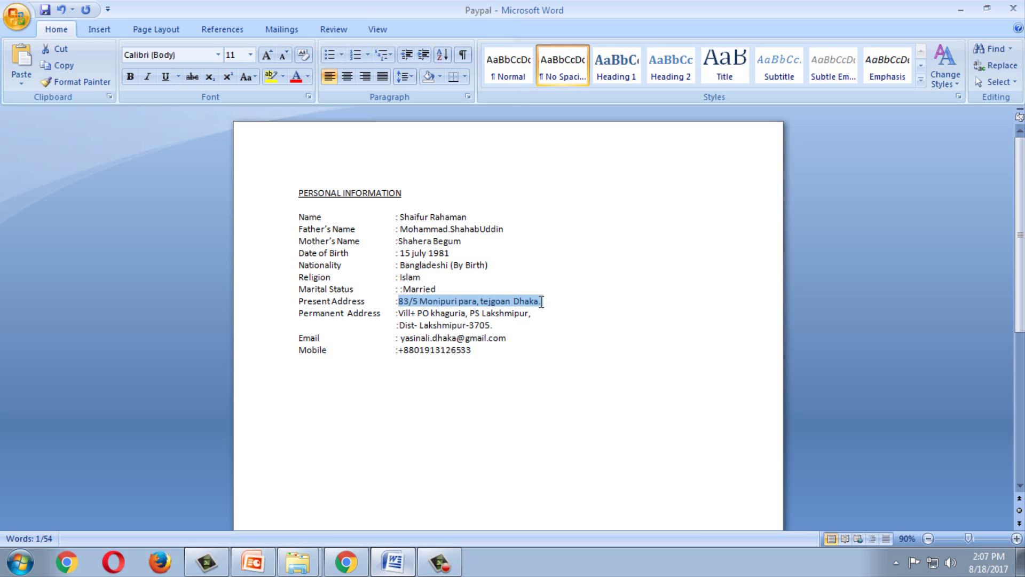
{"action": "right_click", "coordinate": [505, 300]}
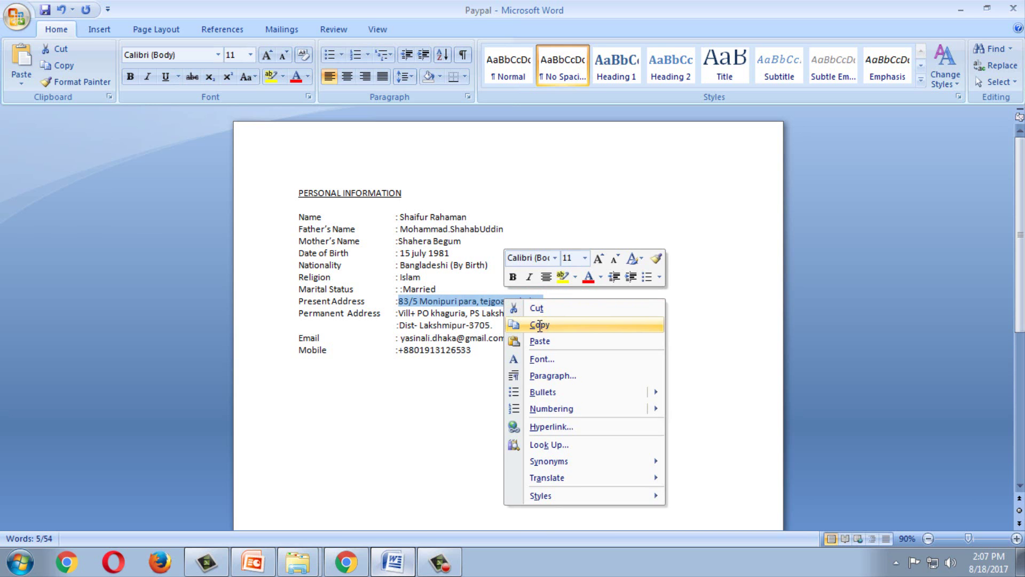
{"action": "left_click", "coordinate": [540, 325]}
{"action": "left_click", "coordinate": [346, 562]}
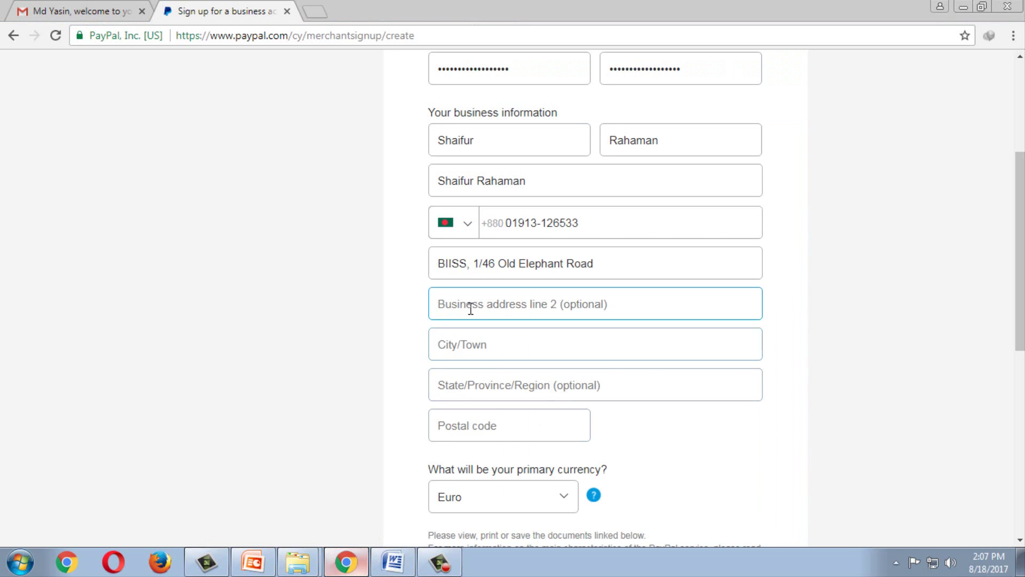
Step: Paste the copied address into address line 2 and enter Dhaka as the city
{"action": "right_click", "coordinate": [470, 309]}
{"action": "left_click", "coordinate": [516, 402]}
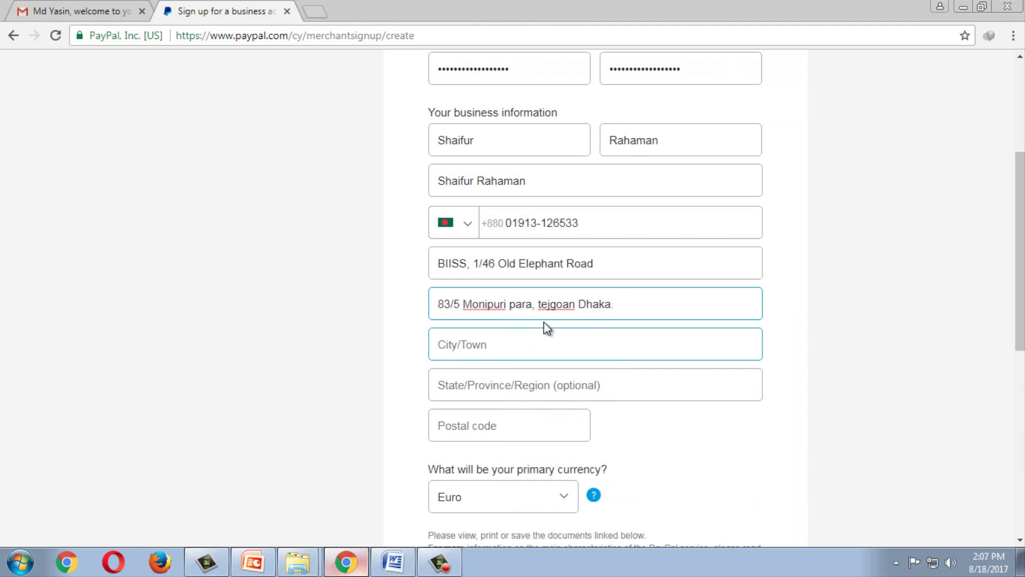
{"action": "left_click", "coordinate": [497, 346]}
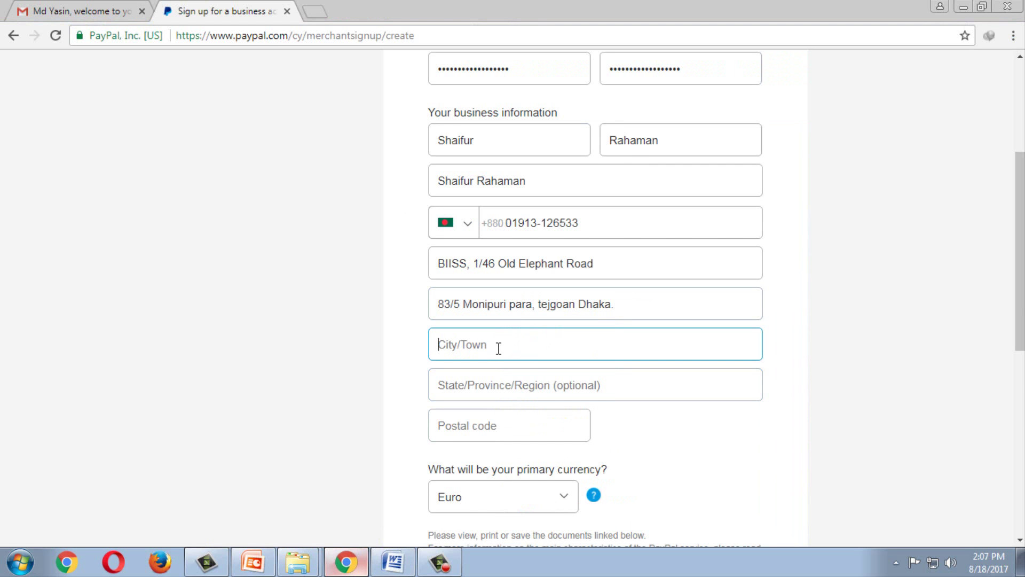
{"action": "type", "text": "Dhaka"}
Step: Enter Dhaka as the state/province and 1000 as the postal code
{"action": "left_click", "coordinate": [516, 386]}
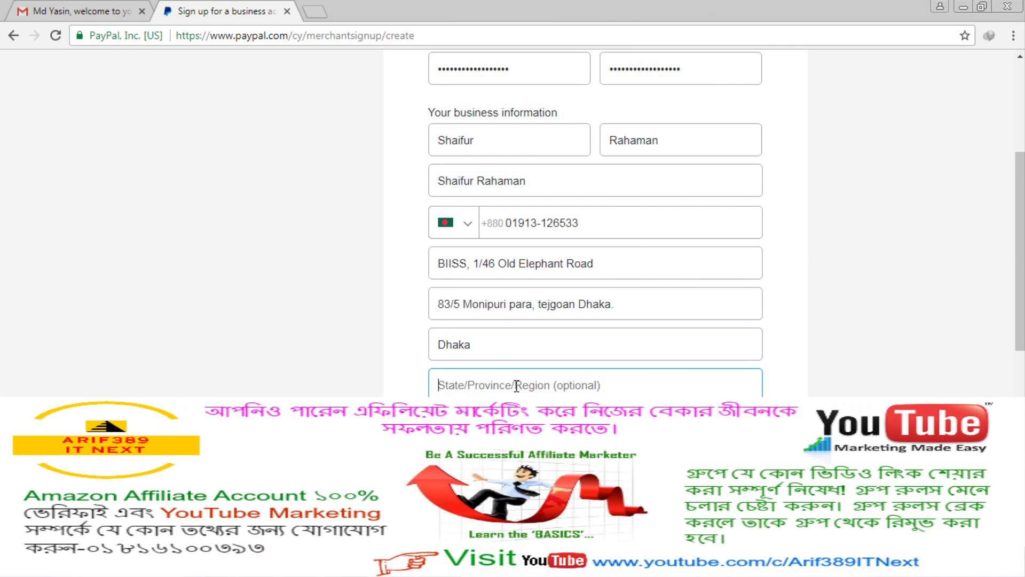
{"action": "type", "text": "d"}
{"action": "key", "text": "BackSpace"}
{"action": "type", "text": "D"}
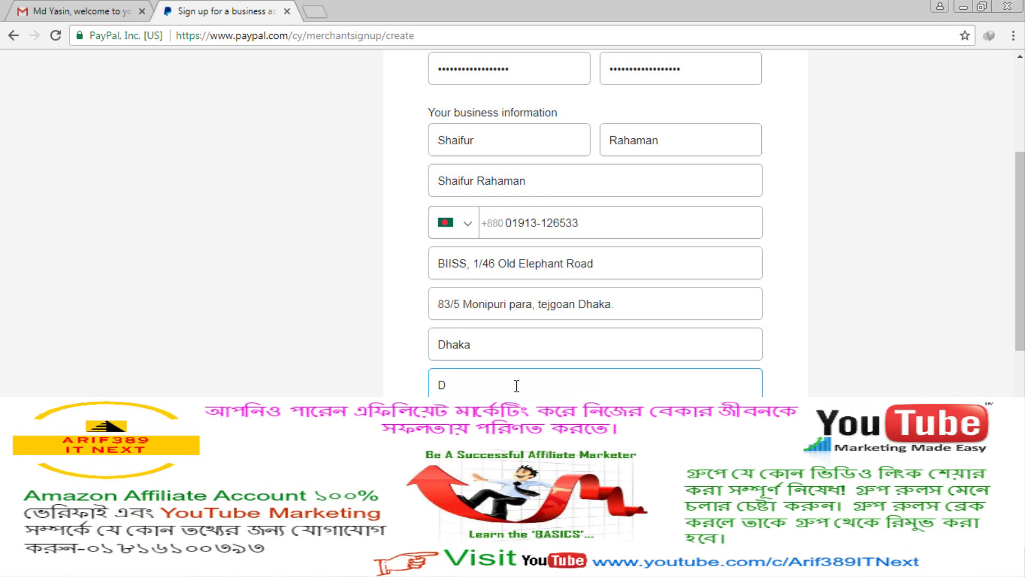
{"action": "type", "text": "ha"}
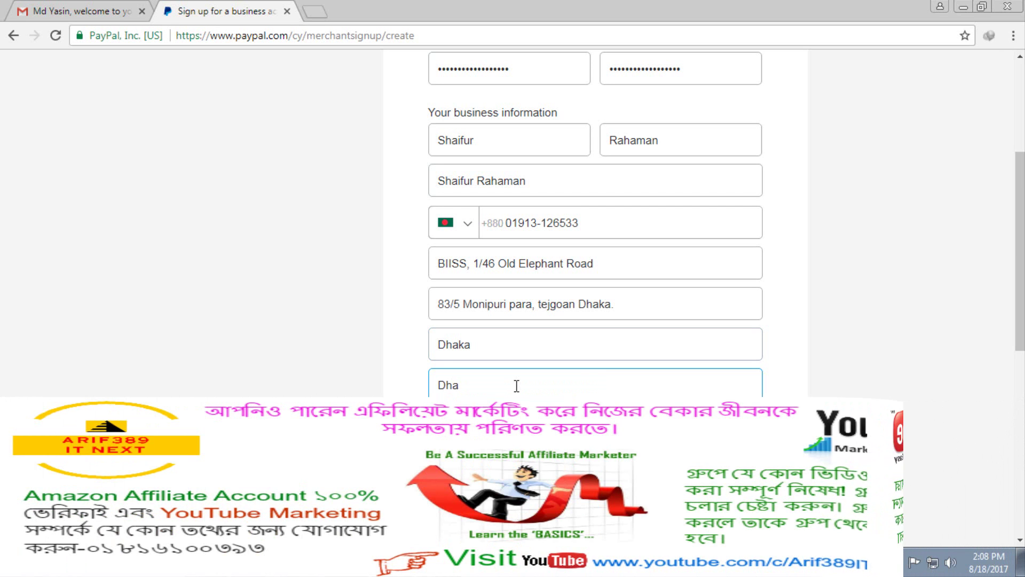
{"action": "type", "text": "ka"}
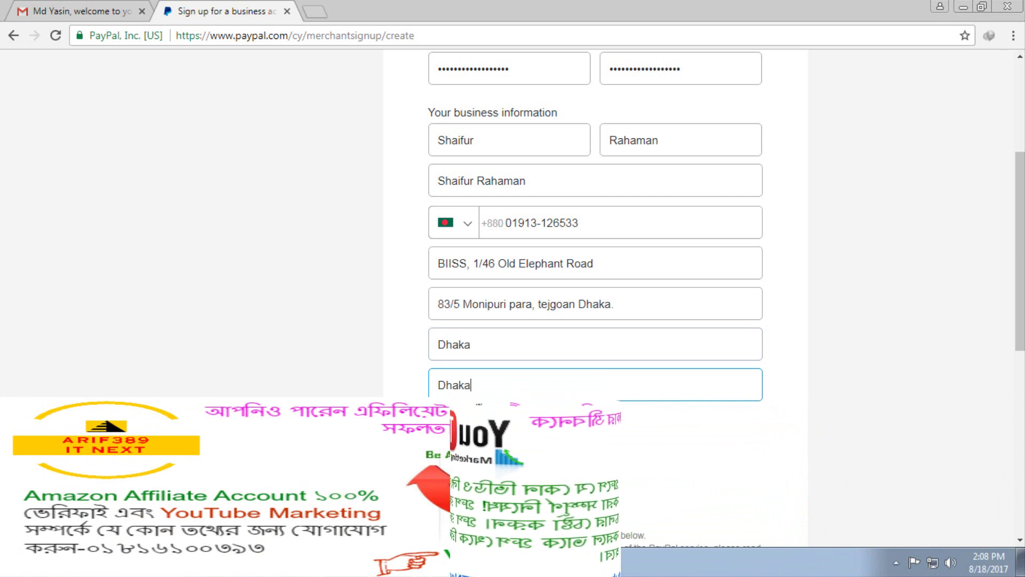
{"action": "left_click", "coordinate": [489, 426]}
{"action": "type", "text": "1000"}
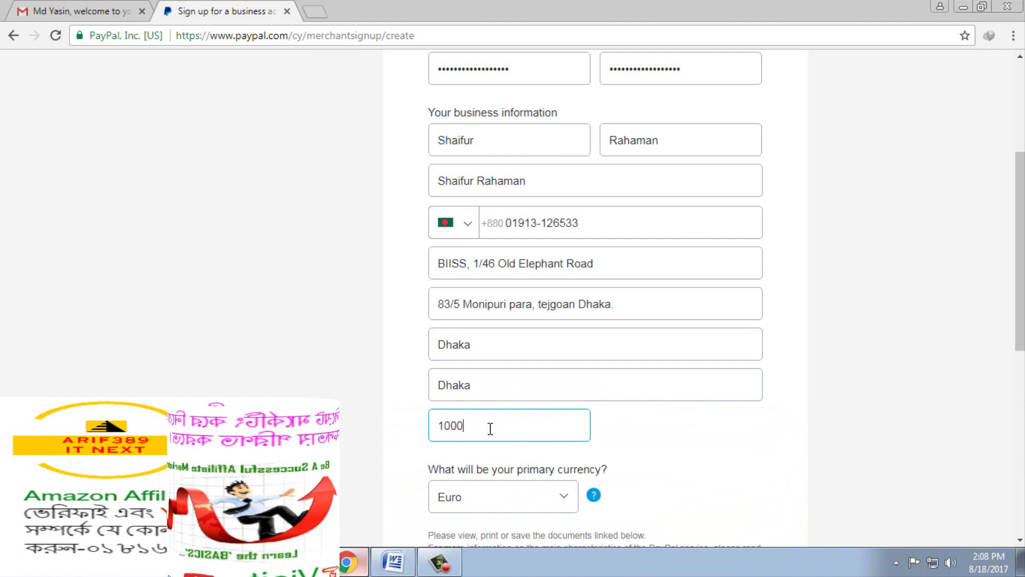
{"action": "scroll", "coordinate": [603, 414], "scroll_direction": "up", "scroll_amount": 1}
{"action": "scroll", "coordinate": [602, 411], "scroll_direction": "down", "scroll_amount": 3}
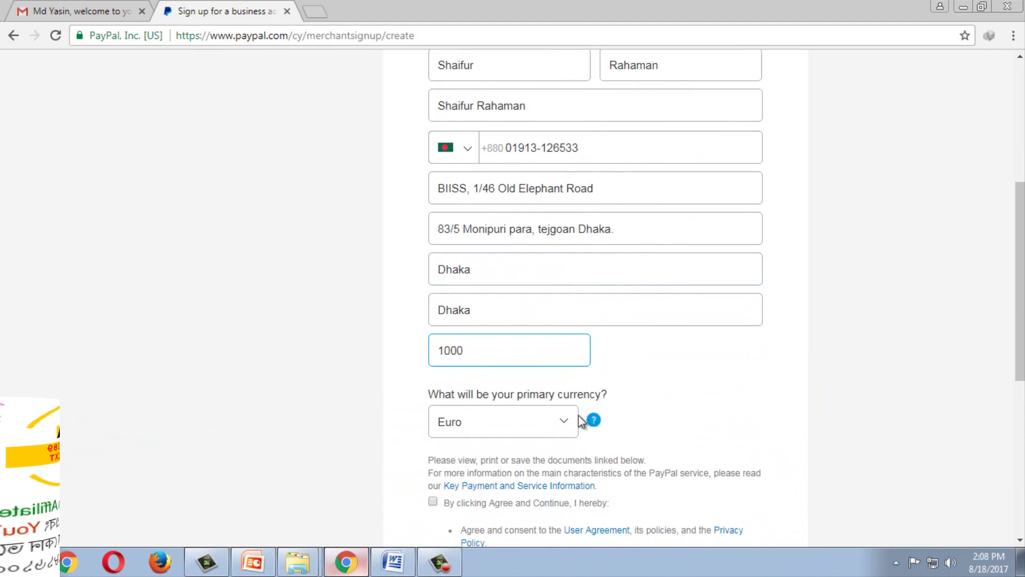
Step: Set US Dollar as the primary currency
{"action": "left_click", "coordinate": [500, 430]}
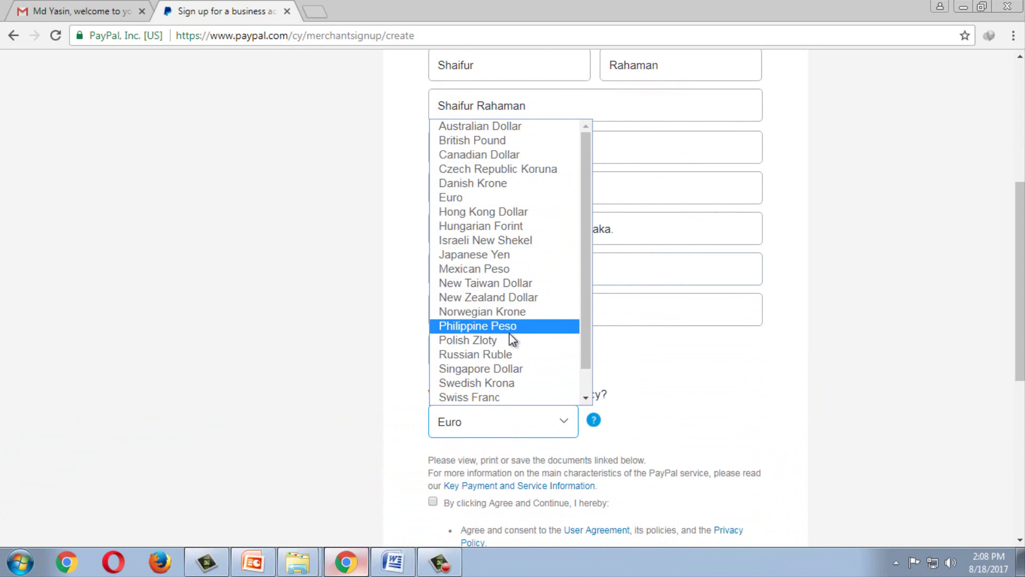
{"action": "scroll", "coordinate": [511, 338], "scroll_direction": "down", "scroll_amount": 1}
{"action": "left_click", "coordinate": [478, 396]}
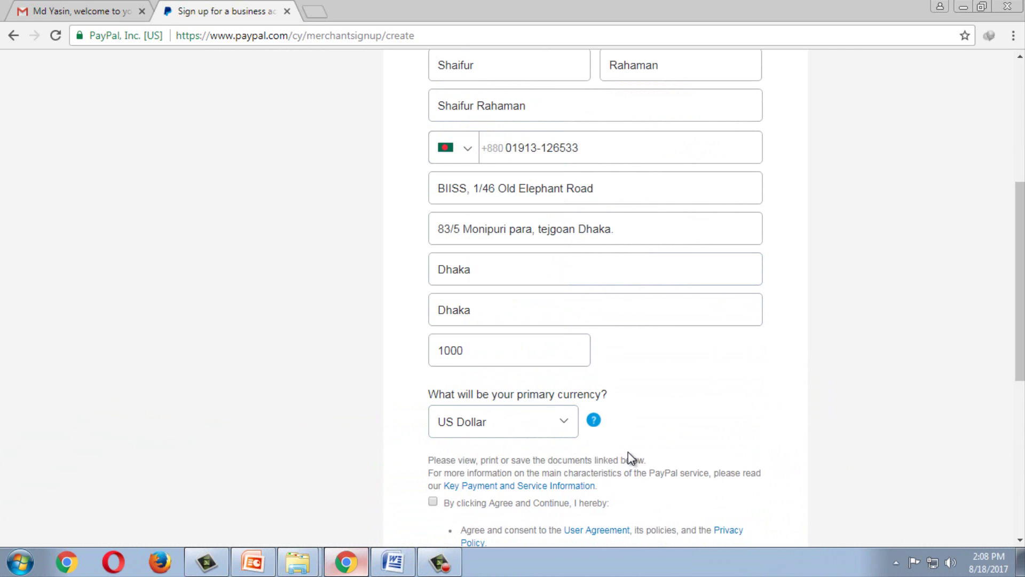
{"action": "scroll", "coordinate": [622, 433], "scroll_direction": "up", "scroll_amount": 5}
Step: Remove the trailing period from address line 2 and accept the User Agreement and Privacy Policy
{"action": "left_click", "coordinate": [573, 330]}
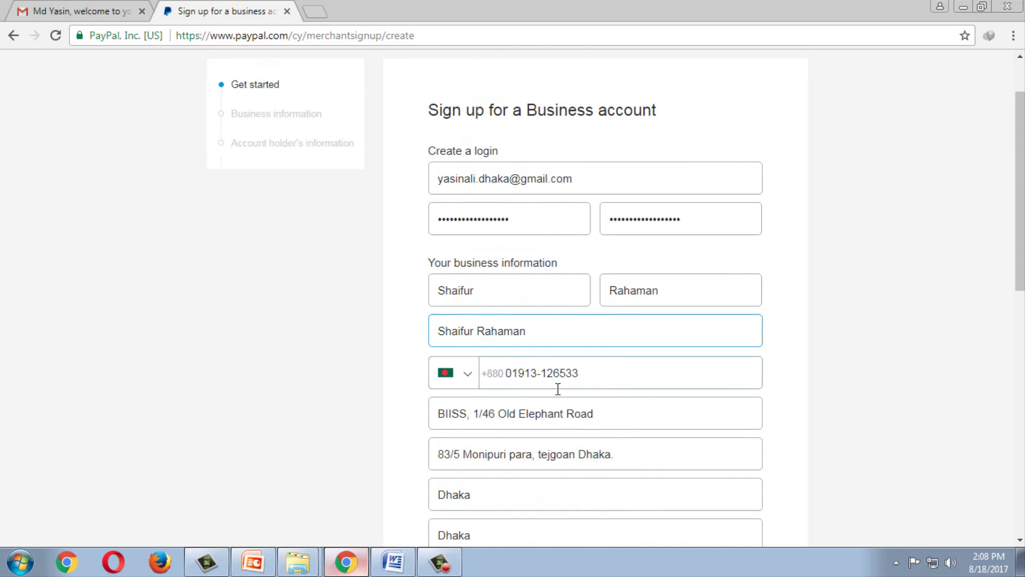
{"action": "scroll", "coordinate": [557, 395], "scroll_direction": "down", "scroll_amount": 6}
{"action": "scroll", "coordinate": [558, 403], "scroll_direction": "down", "scroll_amount": 1}
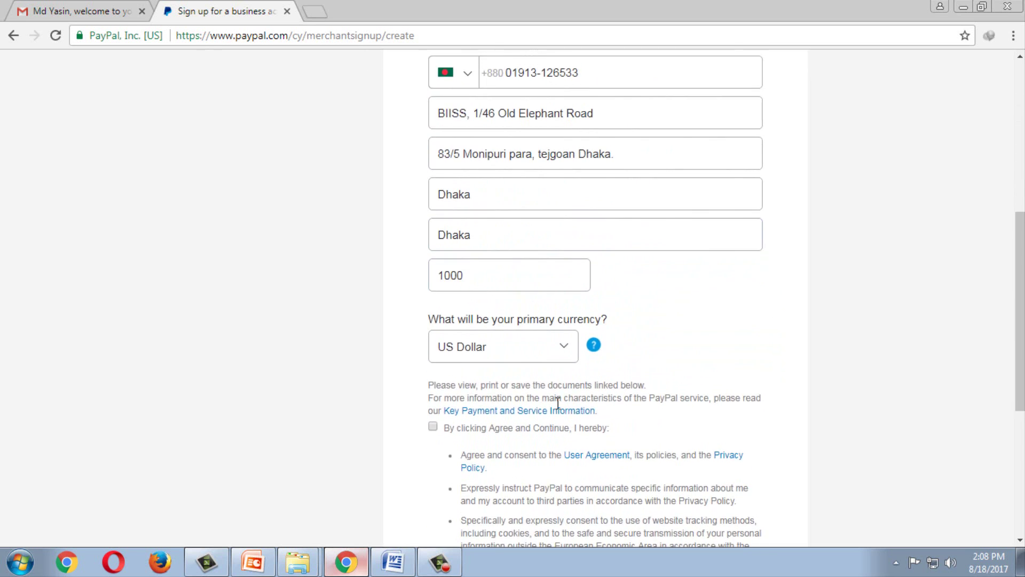
{"action": "scroll", "coordinate": [524, 377], "scroll_direction": "up", "scroll_amount": 3}
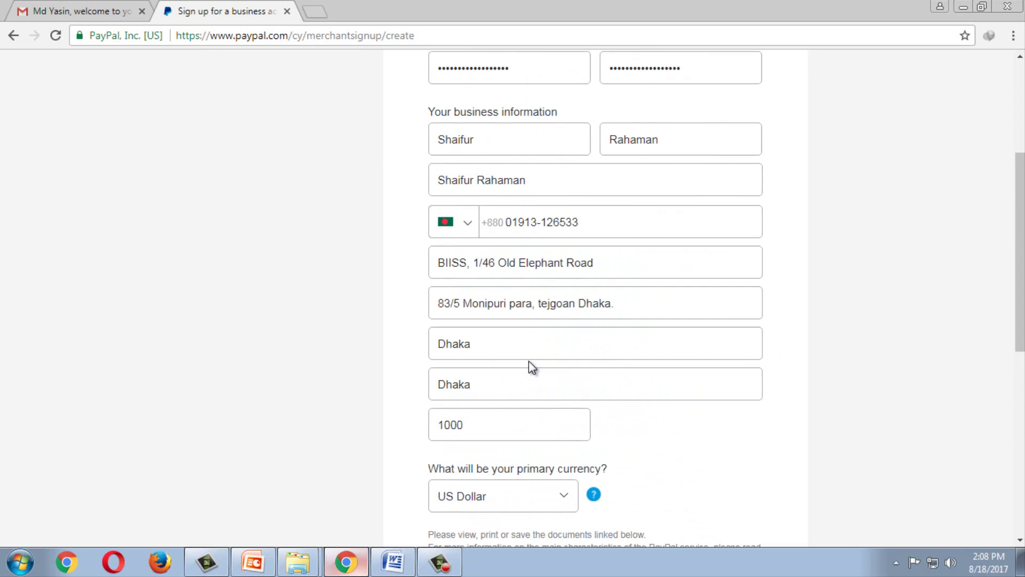
{"action": "left_click", "coordinate": [512, 318]}
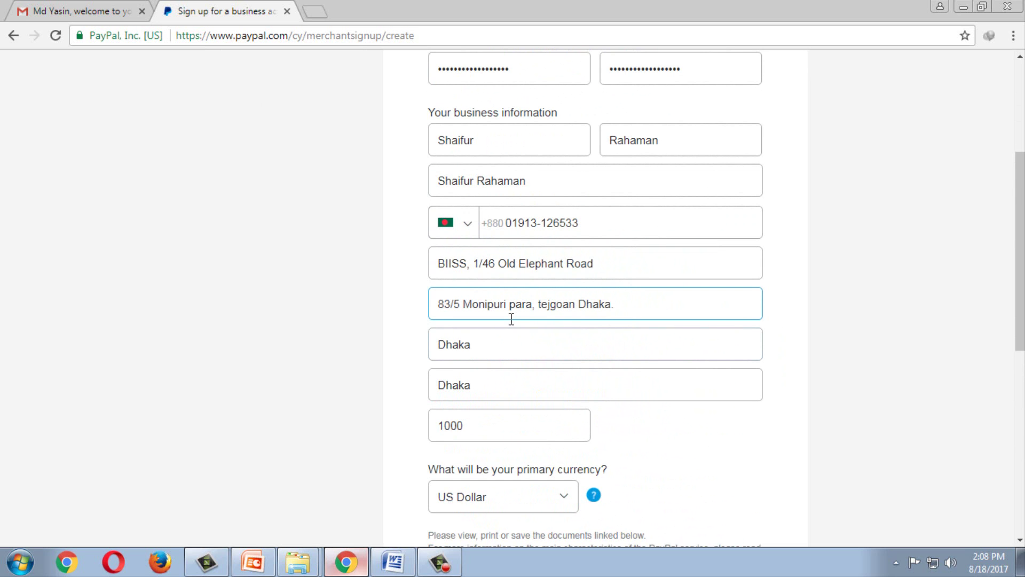
{"action": "left_click", "coordinate": [621, 304]}
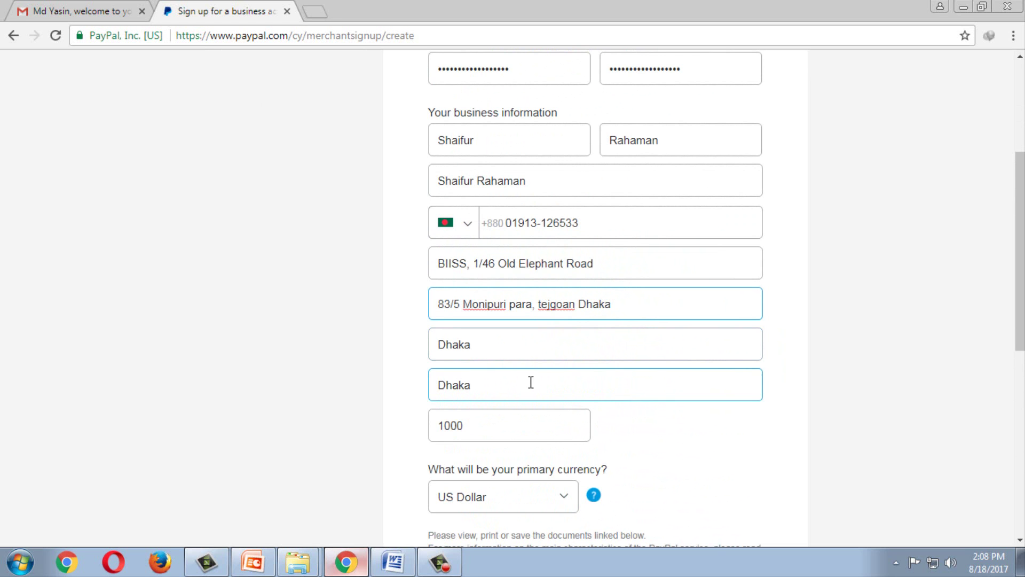
{"action": "scroll", "coordinate": [531, 383], "scroll_direction": "down", "scroll_amount": 3}
{"action": "scroll", "coordinate": [522, 389], "scroll_direction": "up", "scroll_amount": 1}
{"action": "scroll", "coordinate": [522, 393], "scroll_direction": "down", "scroll_amount": 3}
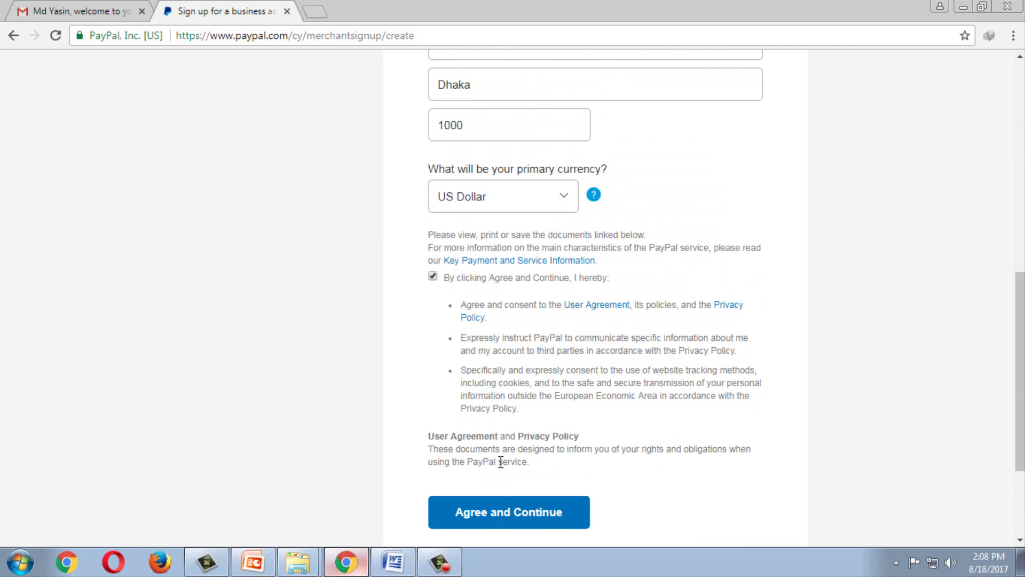
Step: Submit the sign-up details, then choose Individual as business type and Education as category
{"action": "left_click", "coordinate": [506, 521]}
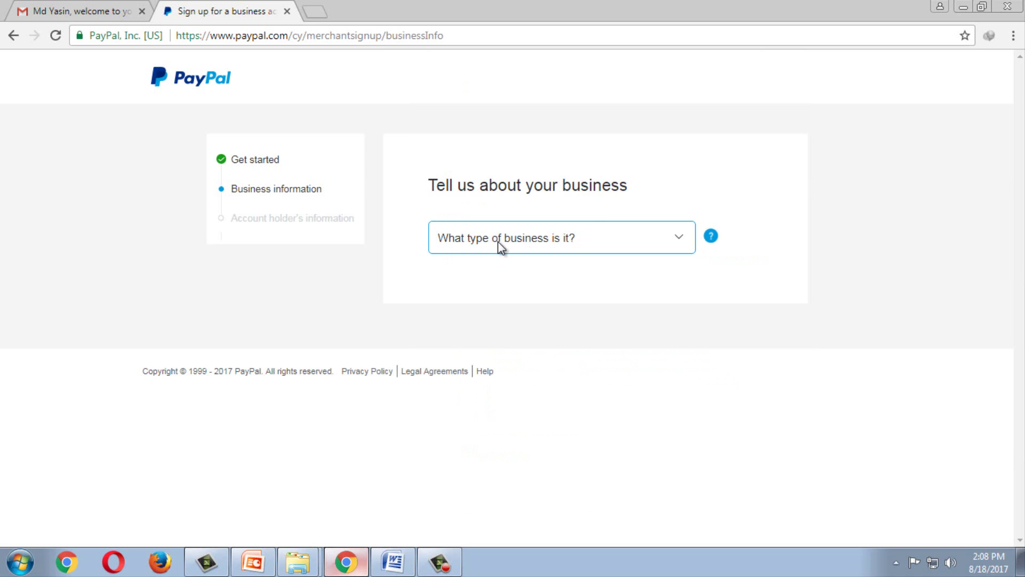
{"action": "left_click", "coordinate": [543, 242]}
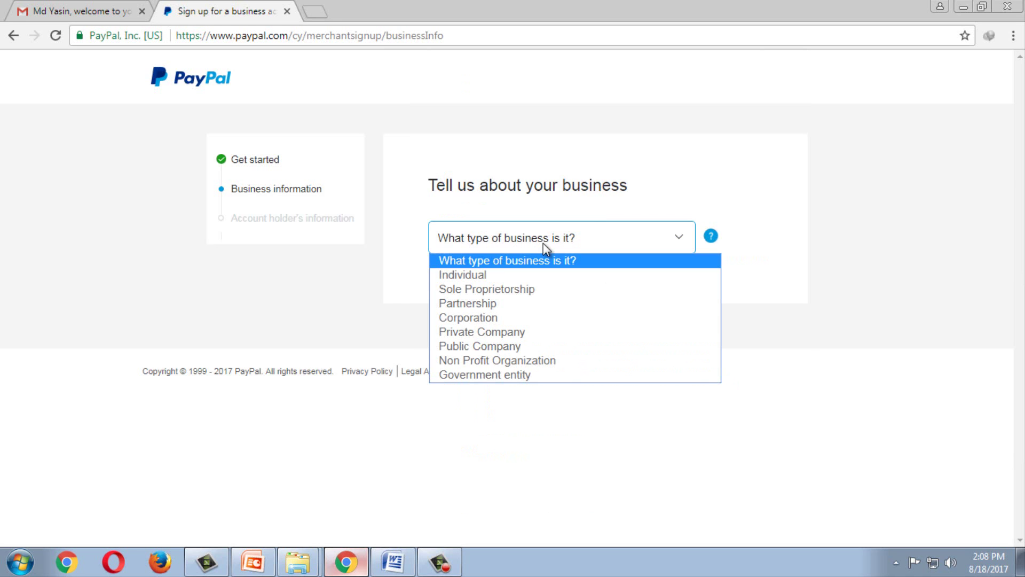
{"action": "left_click", "coordinate": [499, 277]}
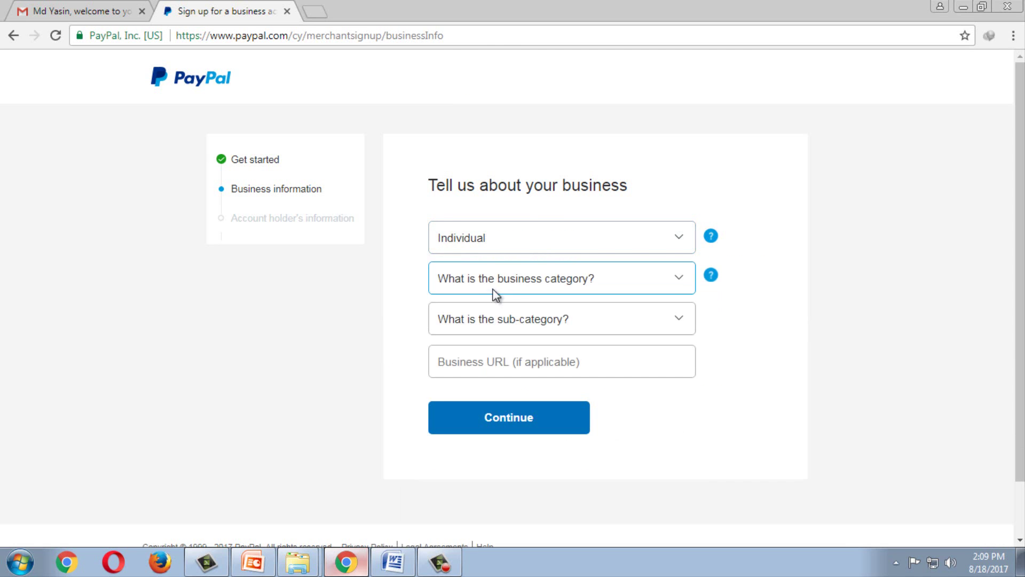
{"action": "left_click", "coordinate": [521, 283]}
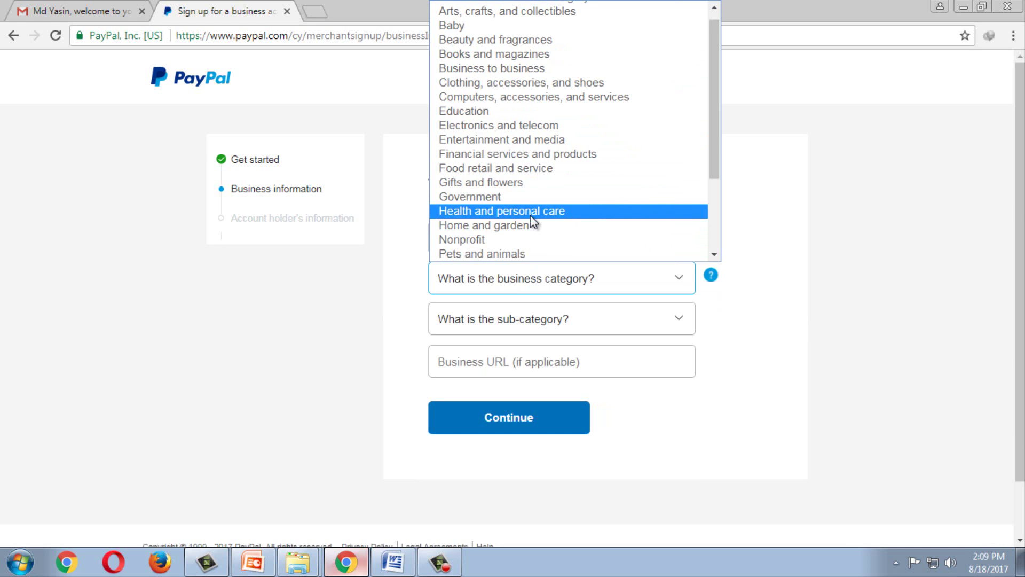
{"action": "scroll", "coordinate": [531, 216], "scroll_direction": "up", "scroll_amount": 1}
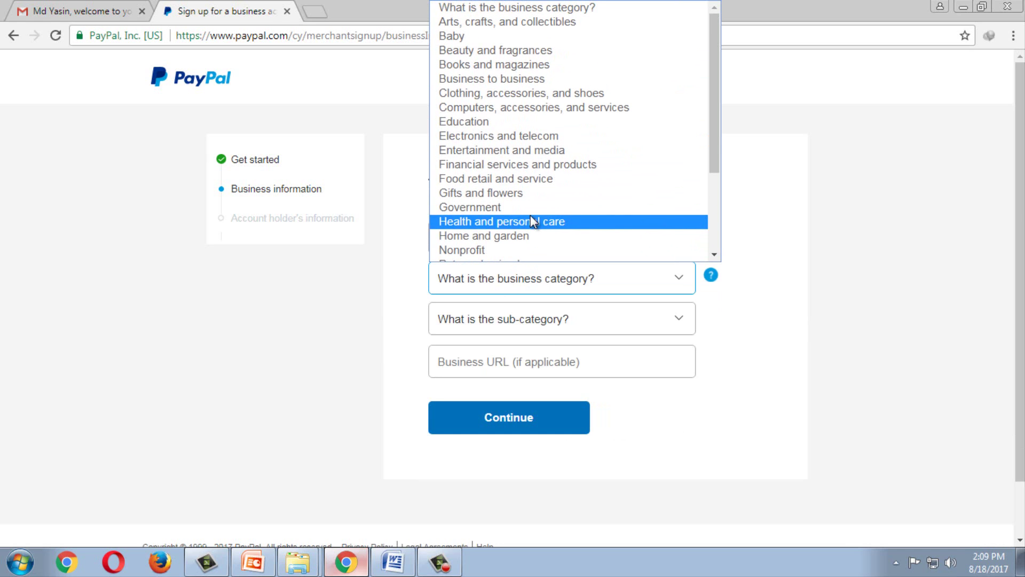
{"action": "left_click", "coordinate": [526, 128]}
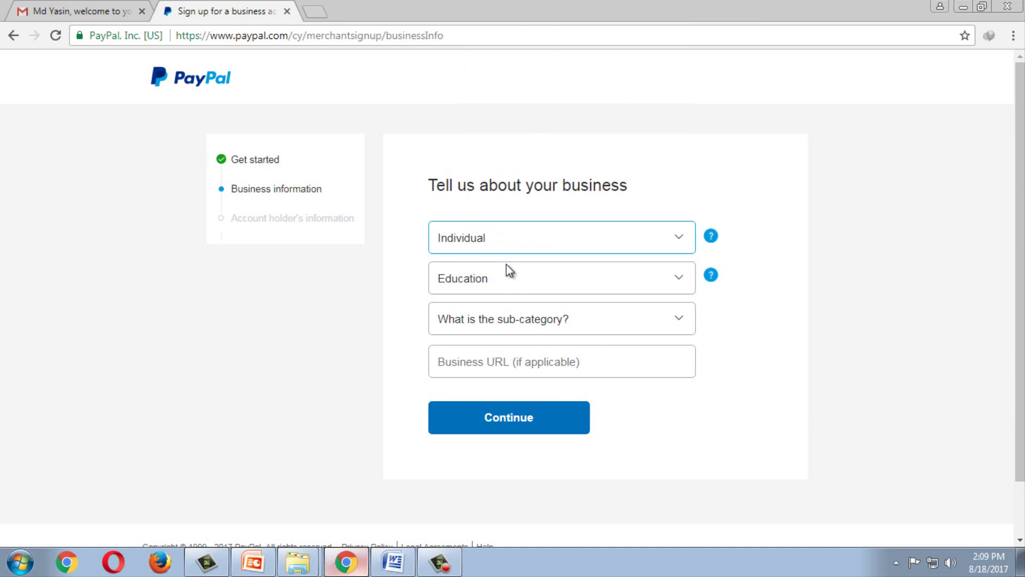
Step: Change the category to Electronics and telecom with sub-category Cell phones, PDAs, and pagers
{"action": "left_click", "coordinate": [508, 321]}
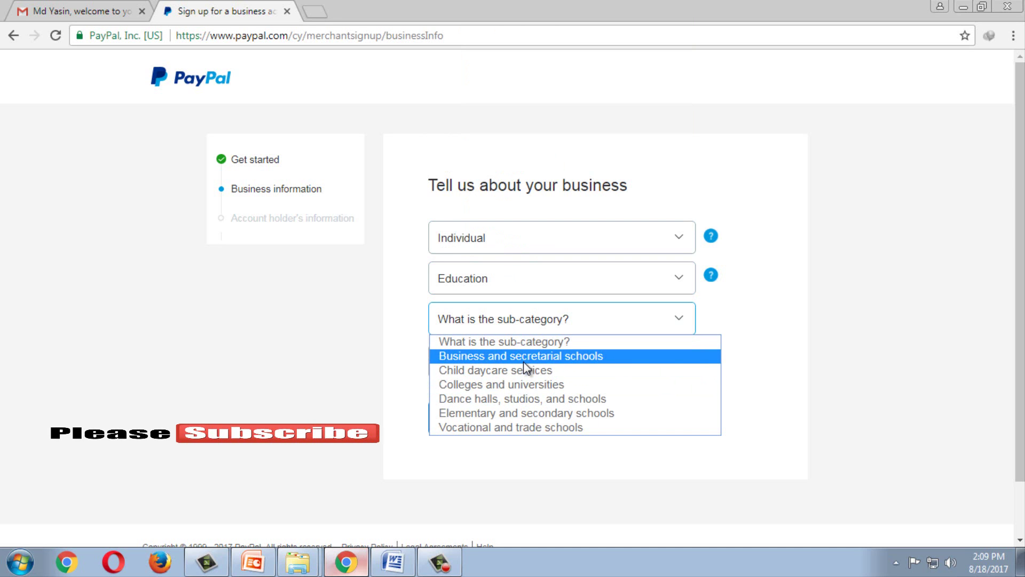
{"action": "left_click", "coordinate": [536, 275]}
{"action": "left_click", "coordinate": [536, 275]}
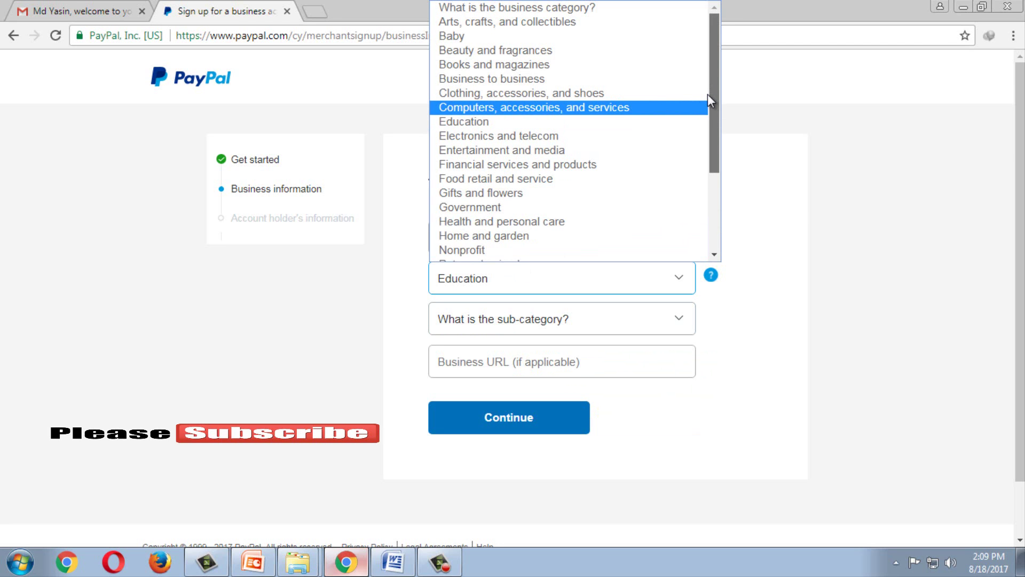
{"action": "mouse_move", "coordinate": [706, 100]}
{"action": "left_mouse_down"}
{"action": "mouse_move", "coordinate": [704, 194]}
{"action": "mouse_move", "coordinate": [704, 94]}
{"action": "left_mouse_up"}
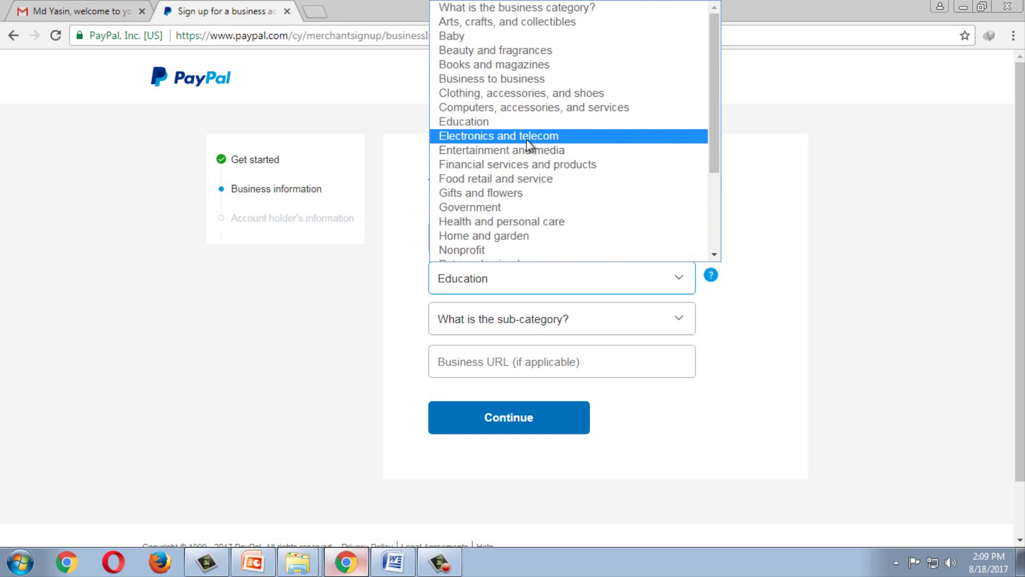
{"action": "left_click", "coordinate": [494, 135]}
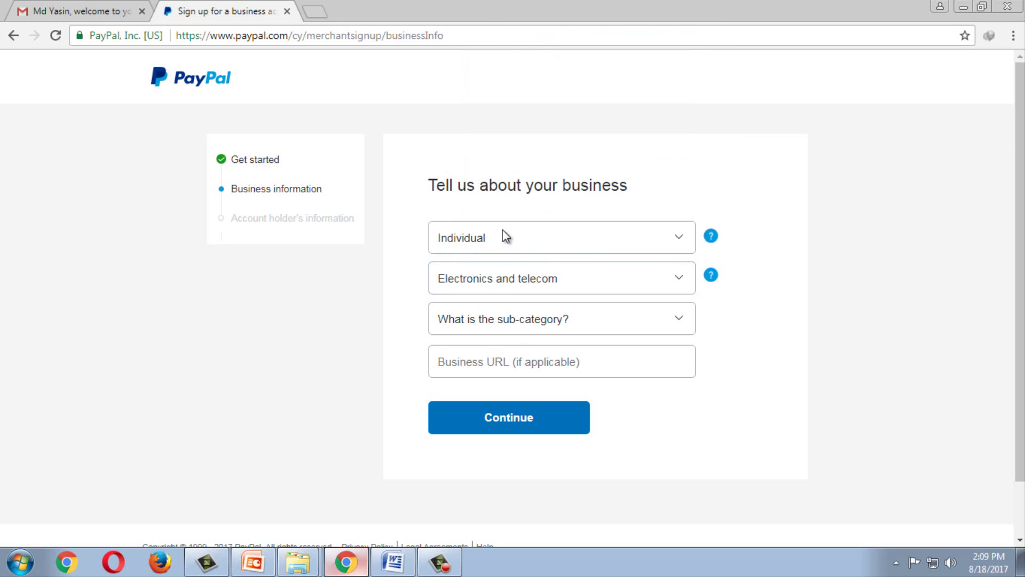
{"action": "left_click", "coordinate": [512, 326]}
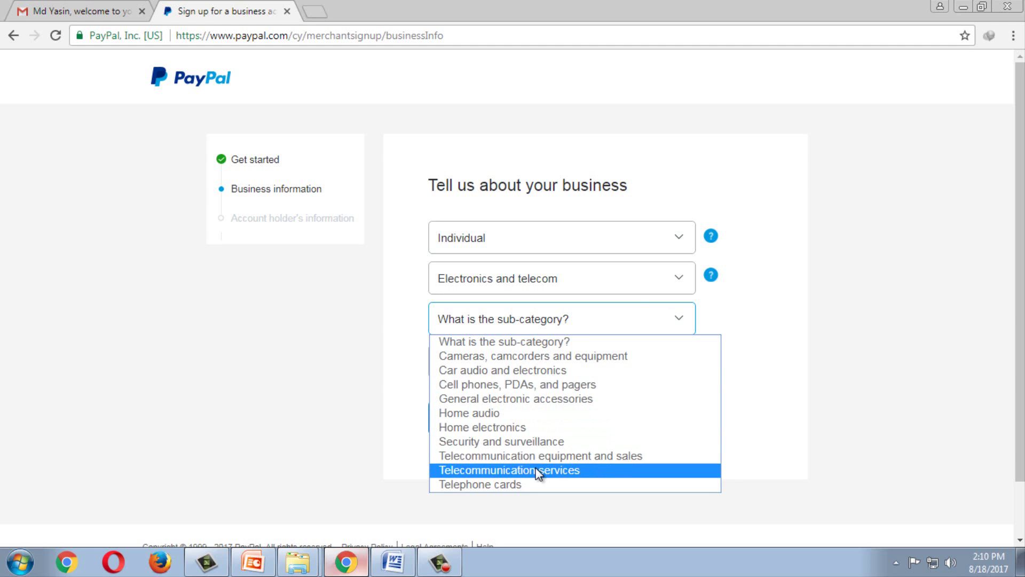
{"action": "left_click", "coordinate": [512, 382]}
Step: Continue to the account holder details and let Chrome save the password
{"action": "left_click", "coordinate": [525, 366]}
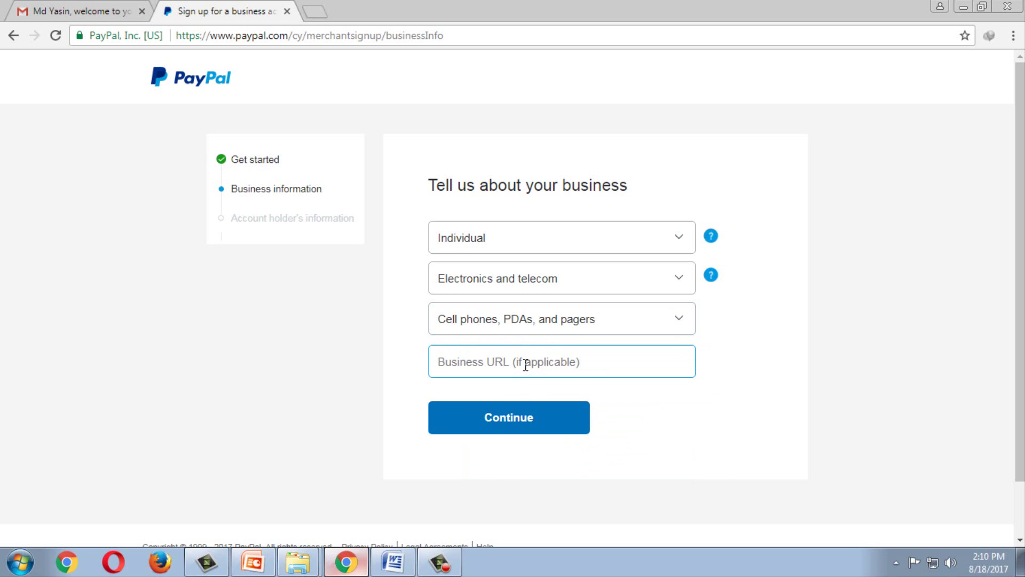
{"action": "left_click", "coordinate": [516, 395]}
{"action": "left_click", "coordinate": [523, 373]}
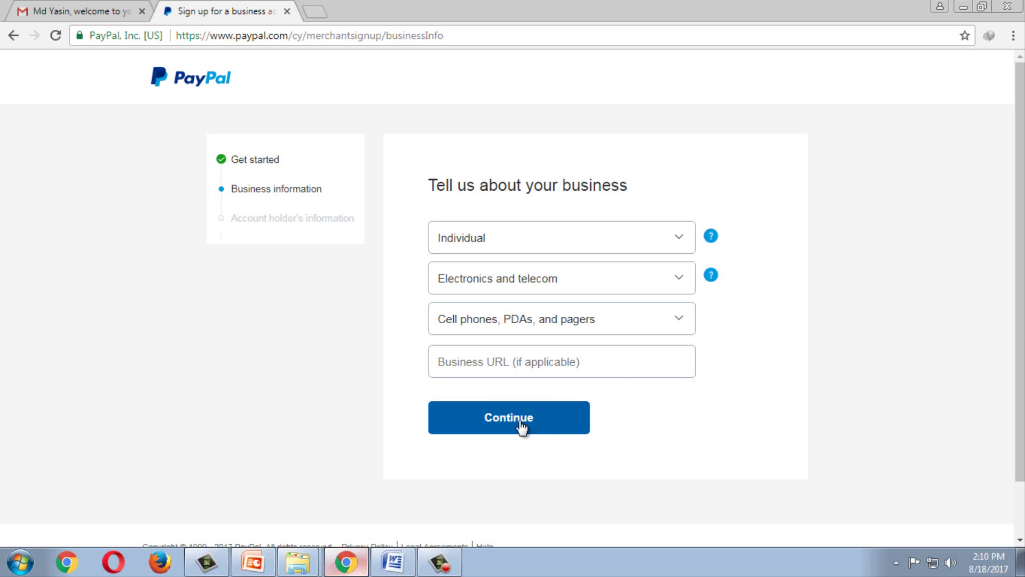
{"action": "left_click", "coordinate": [522, 361]}
{"action": "left_click", "coordinate": [514, 418]}
{"action": "left_click", "coordinate": [512, 421]}
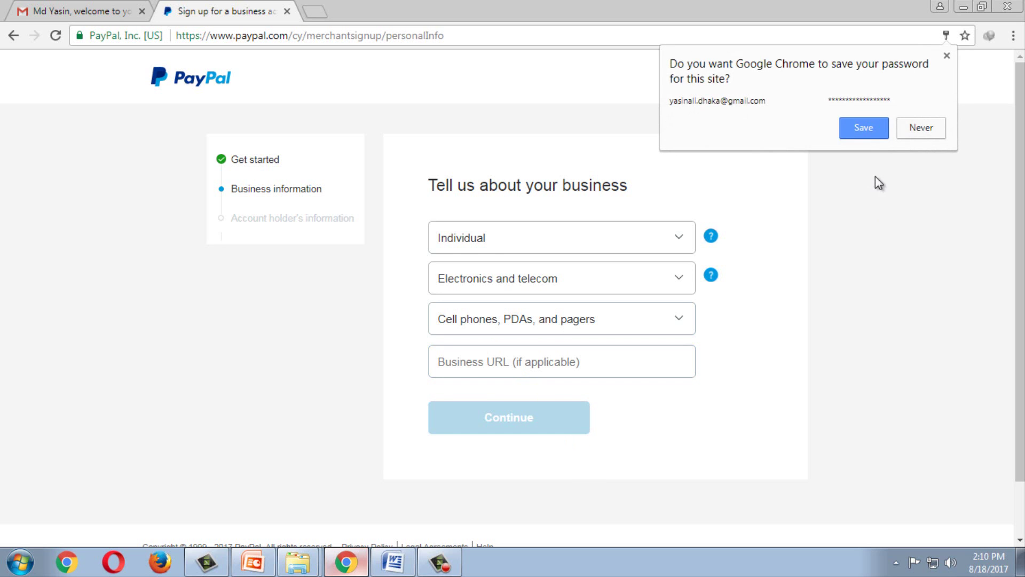
{"action": "left_click", "coordinate": [864, 128]}
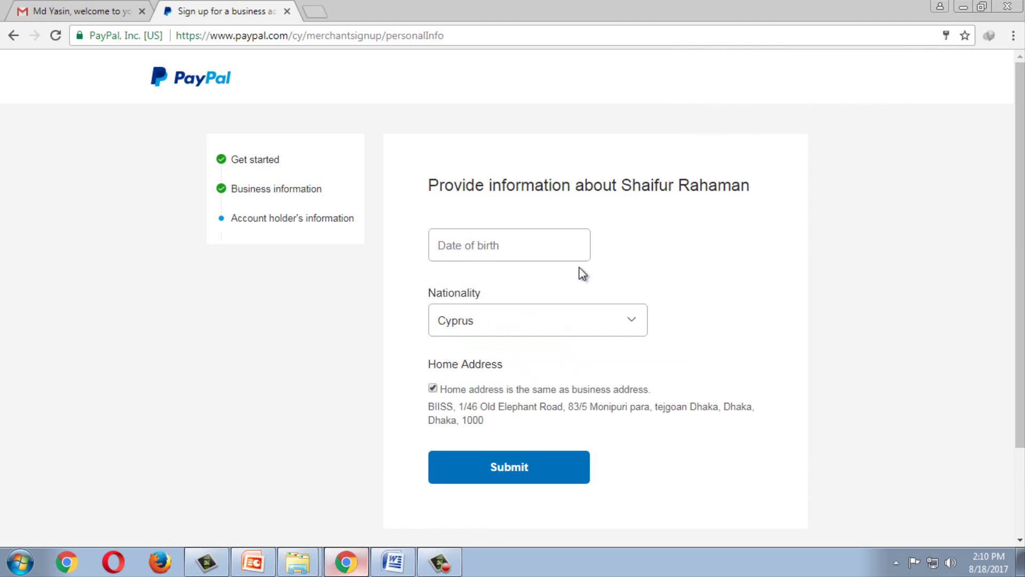
Step: Enter the account holder's date of birth, checked against the Word personal-details document
{"action": "left_click", "coordinate": [537, 251]}
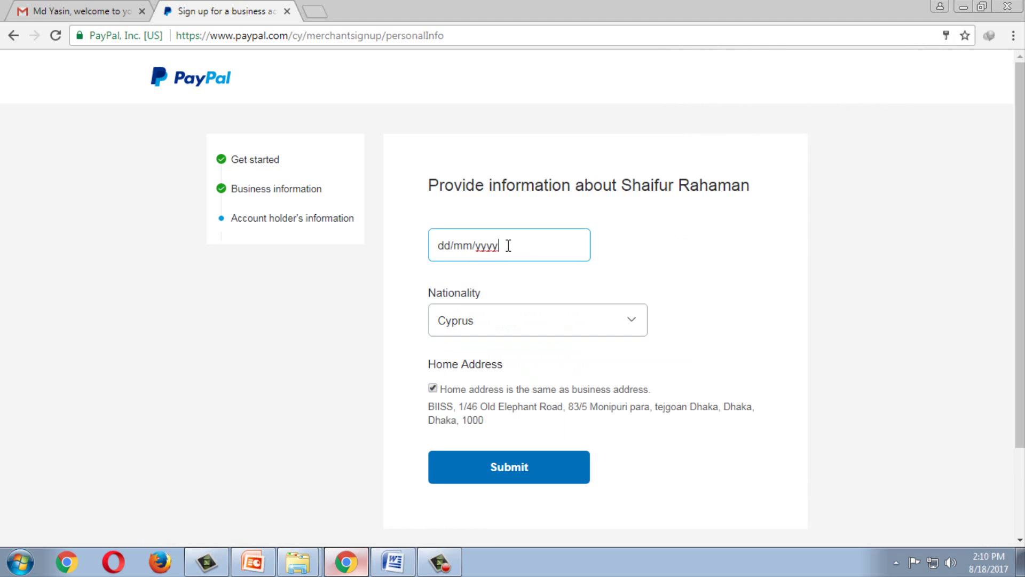
{"action": "left_click", "coordinate": [394, 562]}
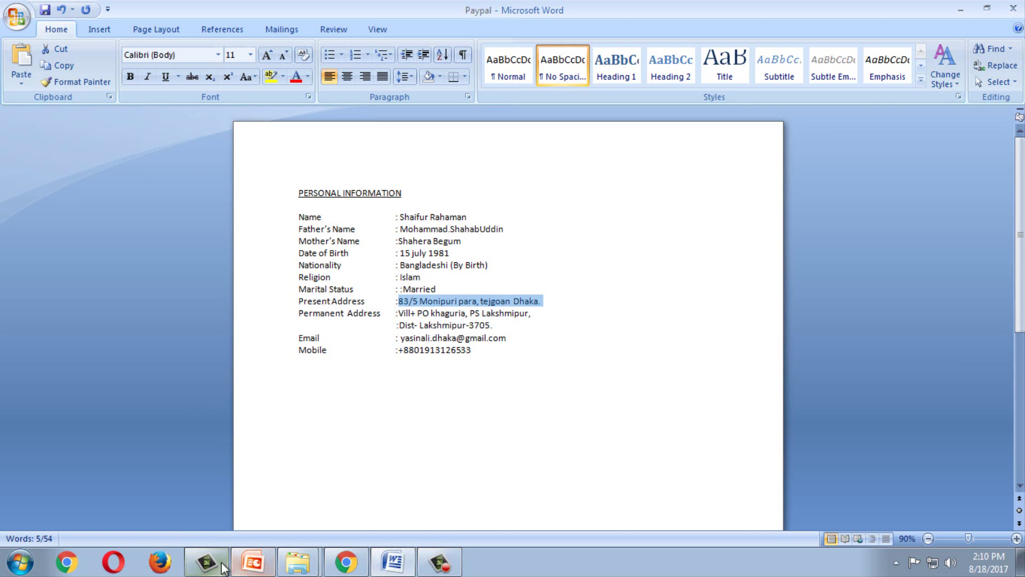
{"action": "left_click", "coordinate": [346, 562]}
{"action": "left_click", "coordinate": [444, 254]}
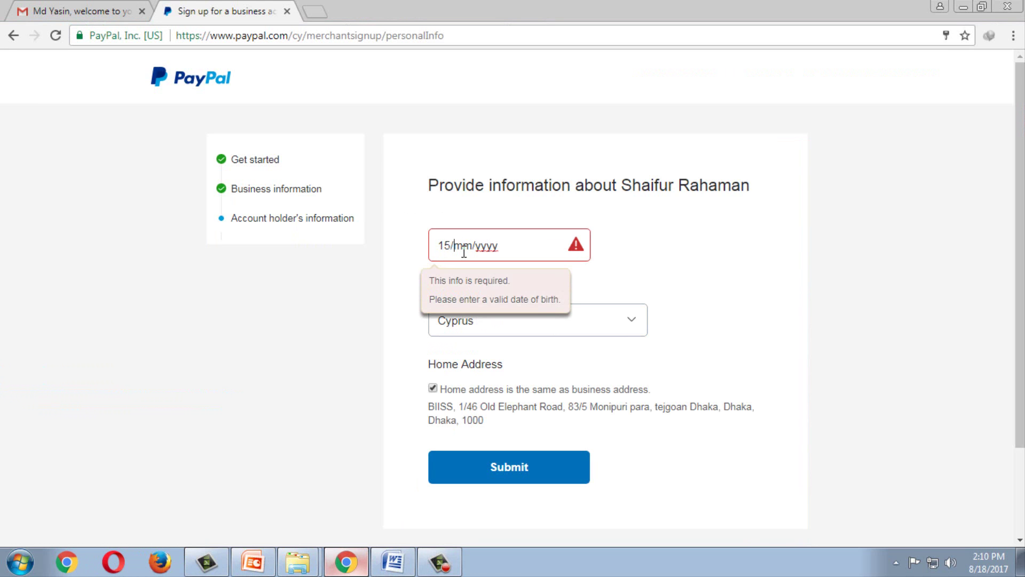
{"action": "type", "text": "07/1981"}
{"action": "key", "text": "Tab"}
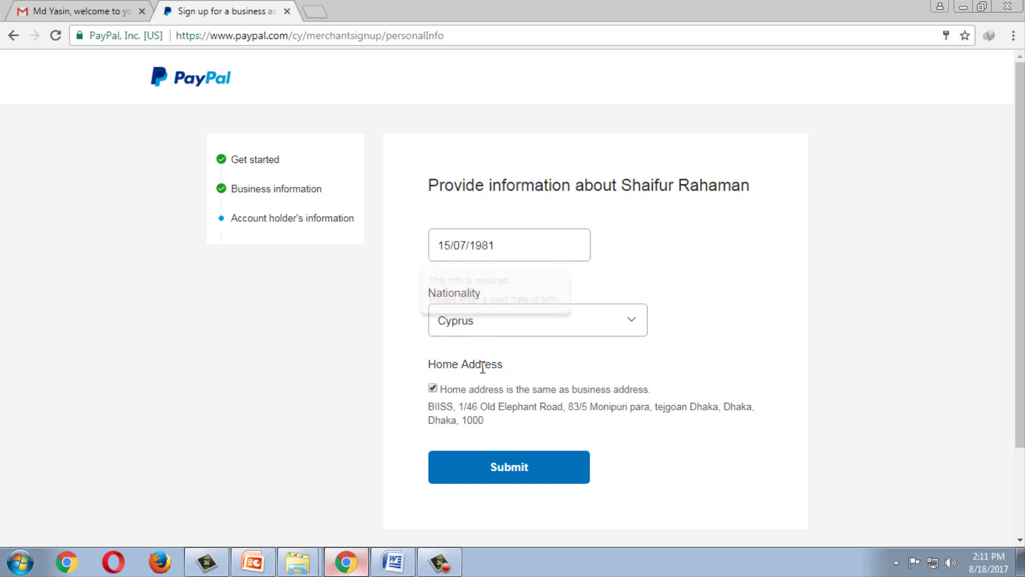
Step: Set the nationality to Bangladesh
{"action": "left_click", "coordinate": [502, 323]}
{"action": "scroll", "coordinate": [508, 234], "scroll_direction": "up", "scroll_amount": 3}
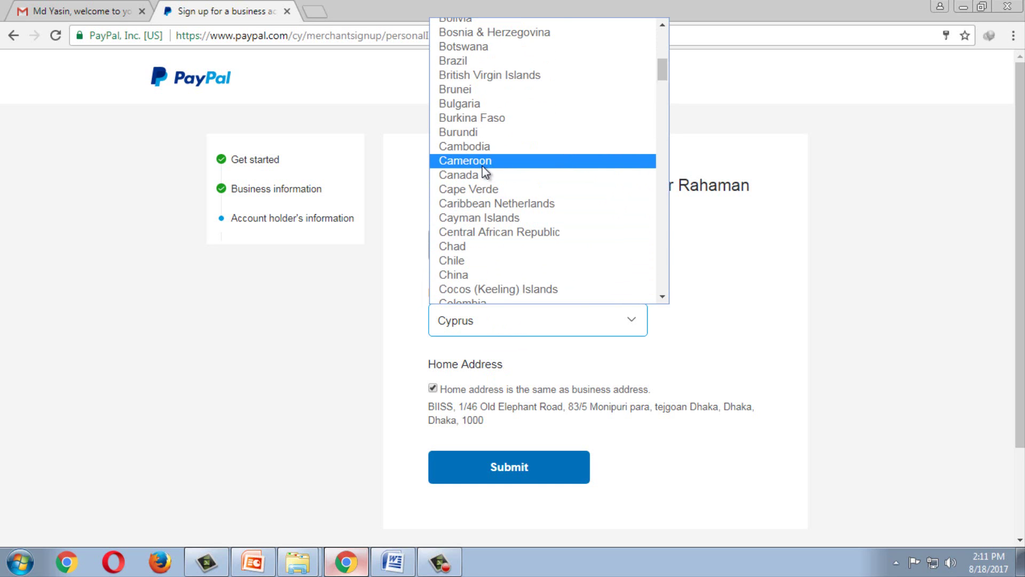
{"action": "scroll", "coordinate": [483, 169], "scroll_direction": "up", "scroll_amount": 3}
{"action": "left_click", "coordinate": [496, 55]}
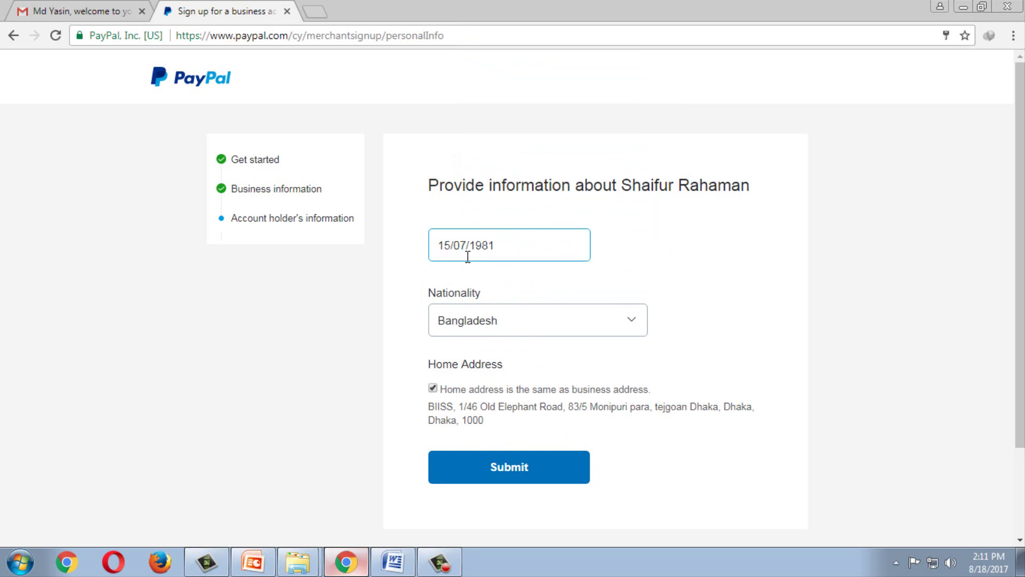
Step: Verify the details in the Word document and submit the account holder information
{"action": "left_click", "coordinate": [400, 571]}
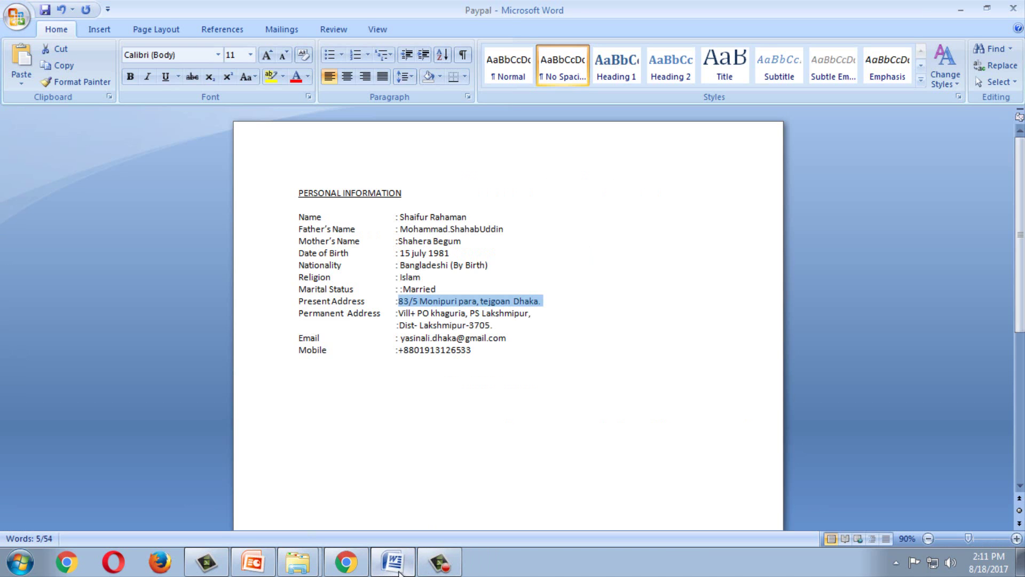
{"action": "left_click", "coordinate": [400, 571]}
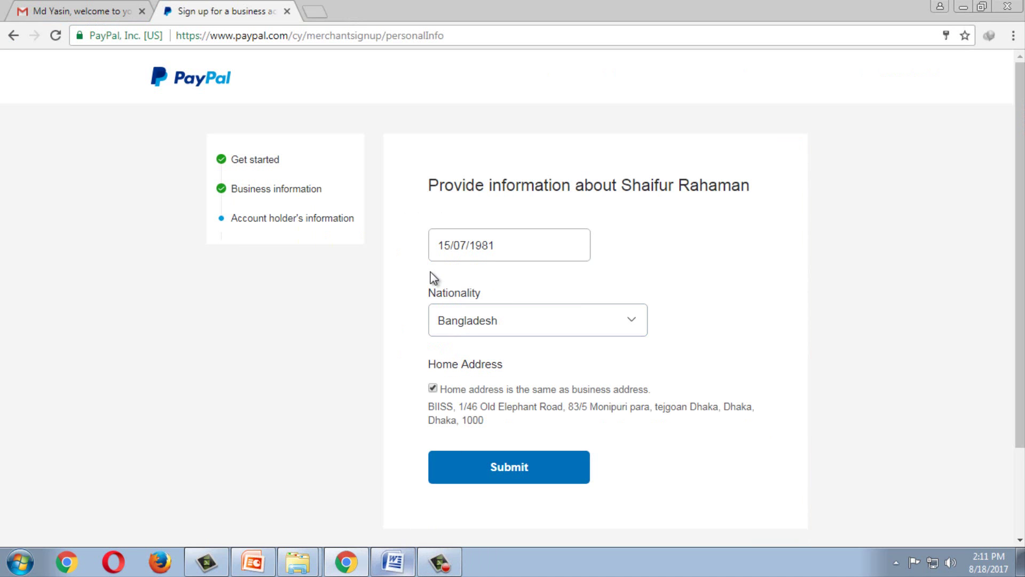
{"action": "left_click", "coordinate": [507, 472]}
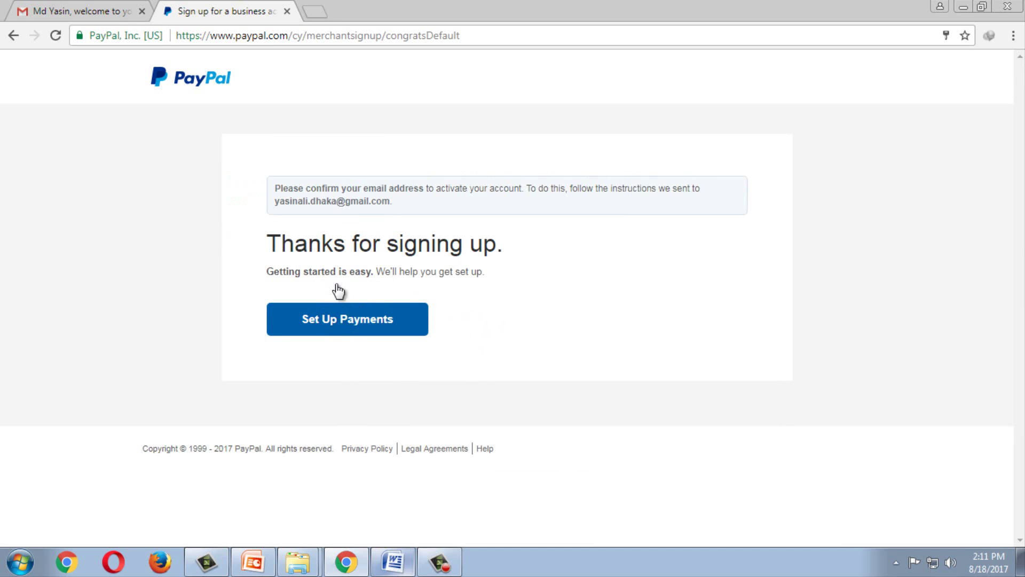
Step: In Gmail, open PayPal's 'Confirm your email' message and follow its Confirm Your Email link
{"action": "left_click", "coordinate": [111, 12]}
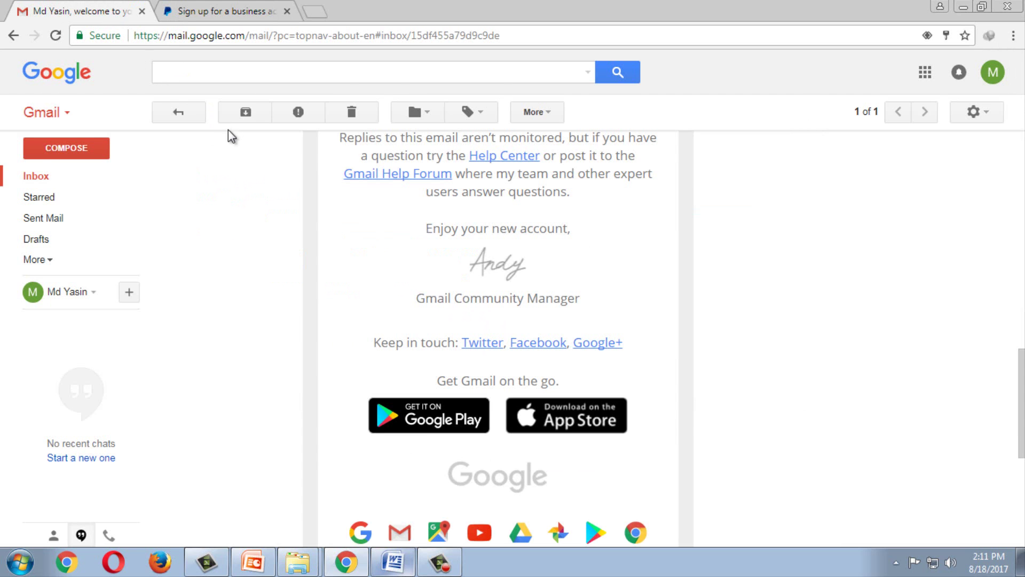
{"action": "left_click", "coordinate": [111, 176]}
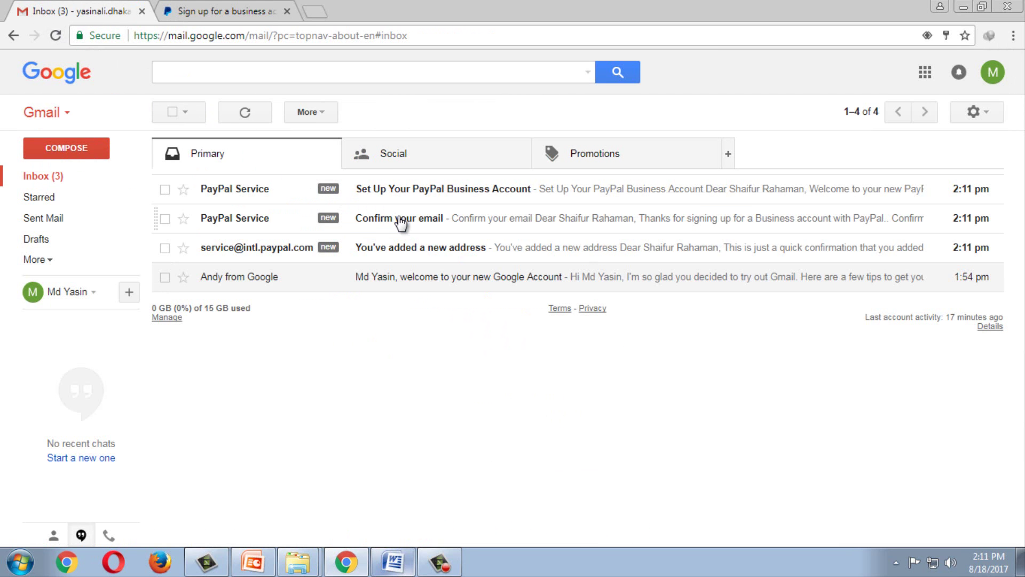
{"action": "left_click", "coordinate": [399, 192]}
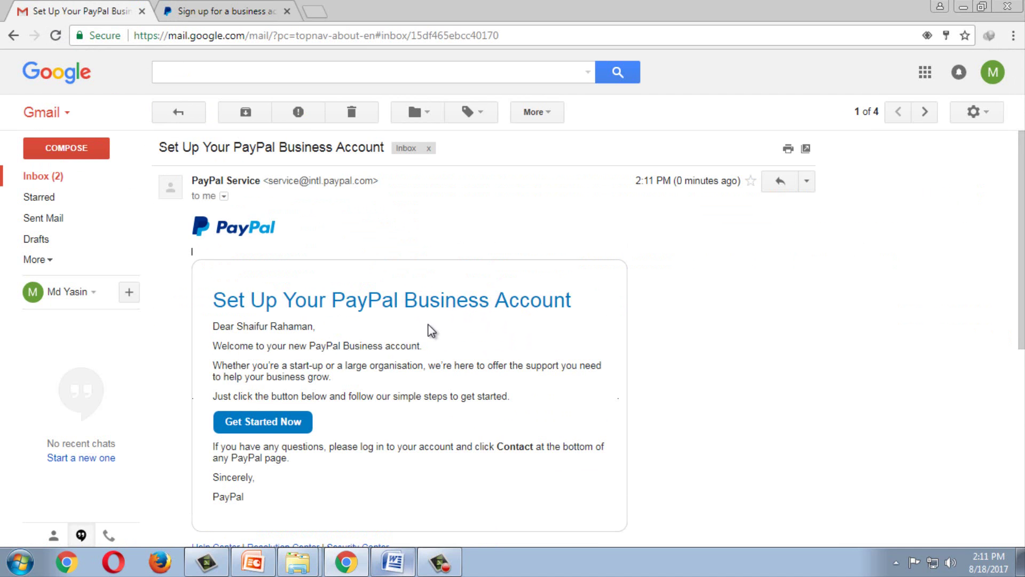
{"action": "left_click", "coordinate": [53, 176]}
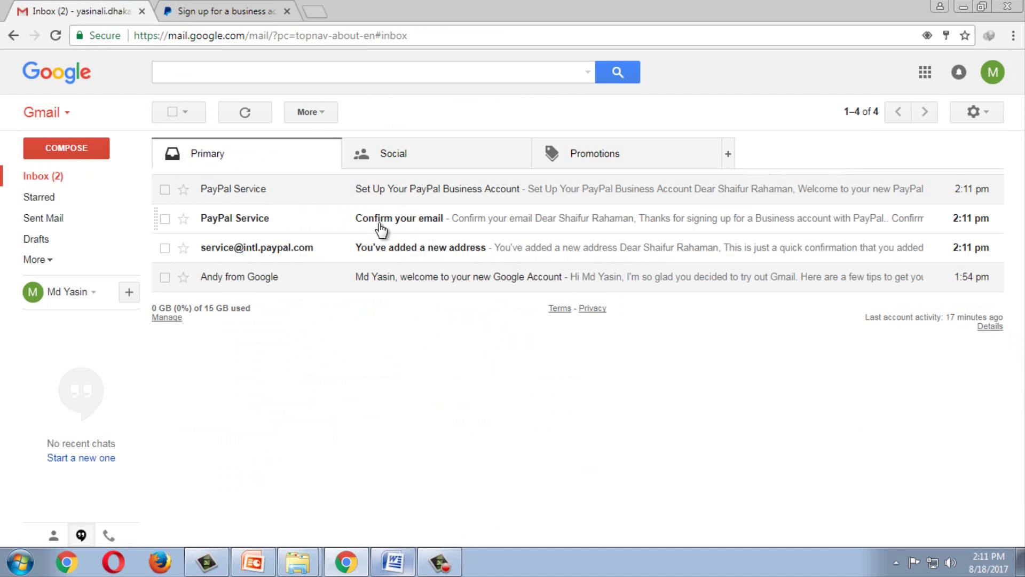
{"action": "left_click", "coordinate": [381, 228]}
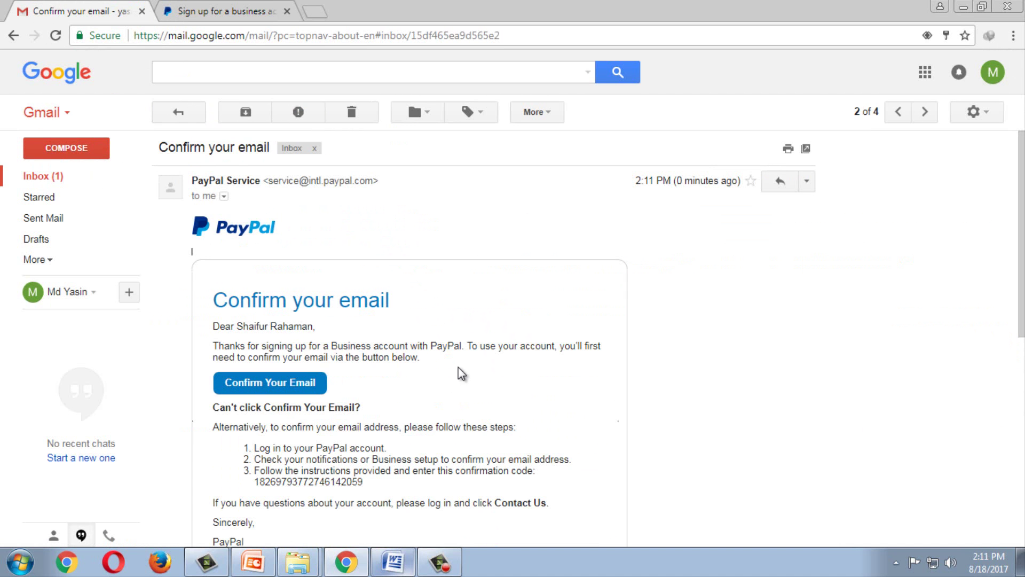
{"action": "left_click", "coordinate": [253, 385]}
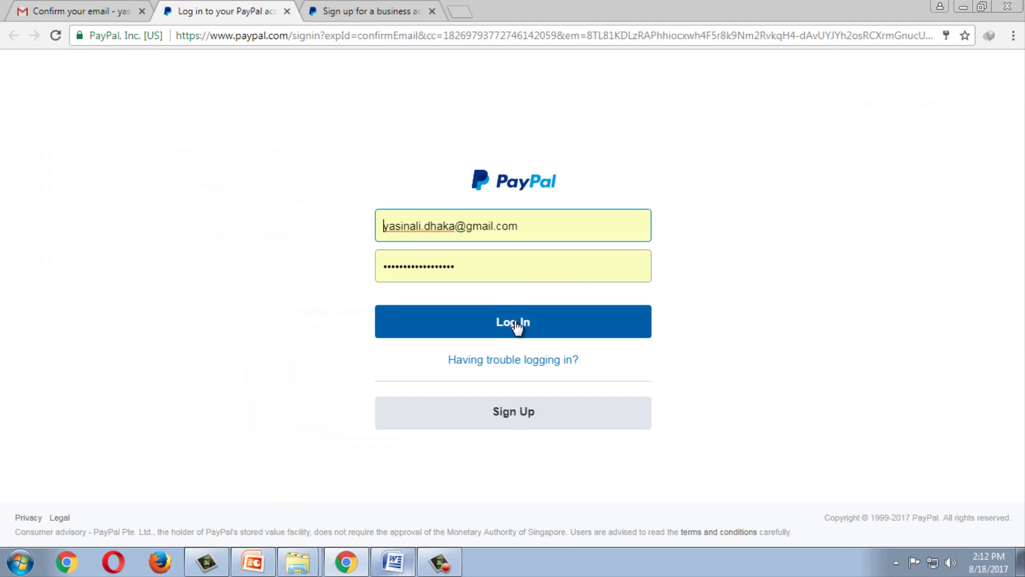
Step: Log in to the business account and start the Confirm email address to-do
{"action": "left_click", "coordinate": [517, 326]}
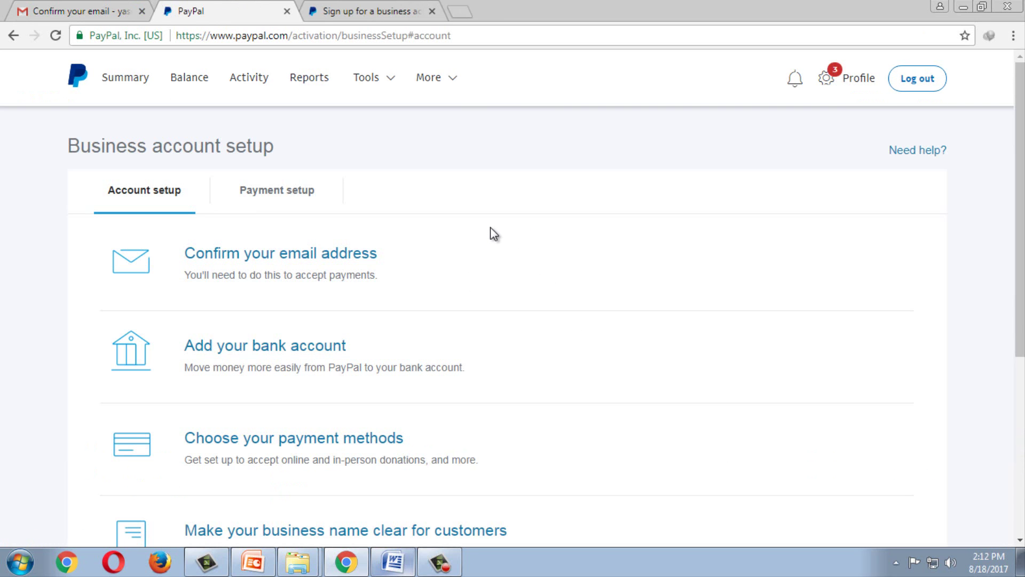
{"action": "left_click", "coordinate": [836, 74]}
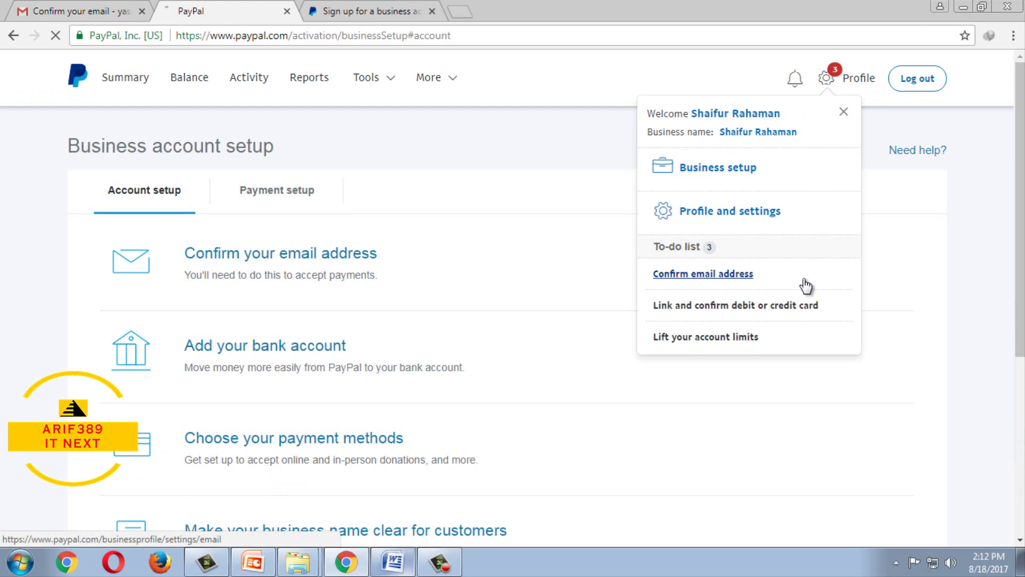
{"action": "left_click", "coordinate": [669, 273]}
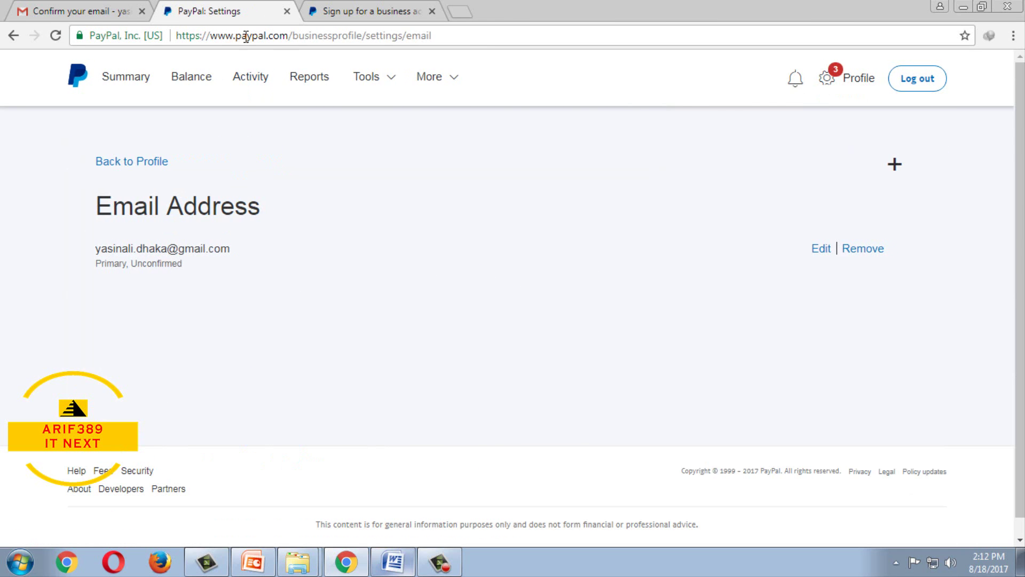
Step: Check the Gmail and sign-up tabs, then go to the account Summary dashboard
{"action": "left_click", "coordinate": [112, 11]}
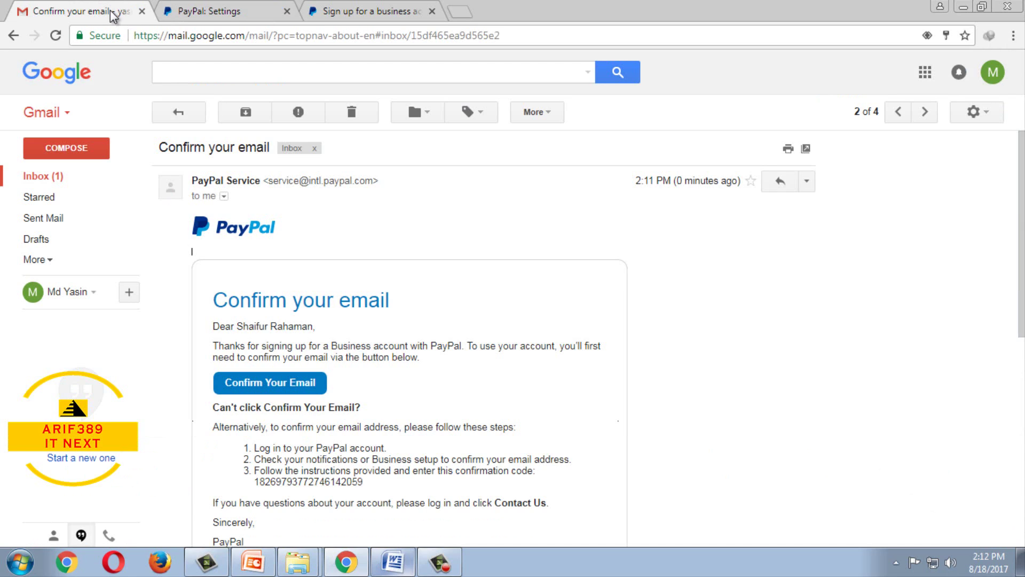
{"action": "left_click", "coordinate": [270, 12]}
{"action": "left_click", "coordinate": [347, 14]}
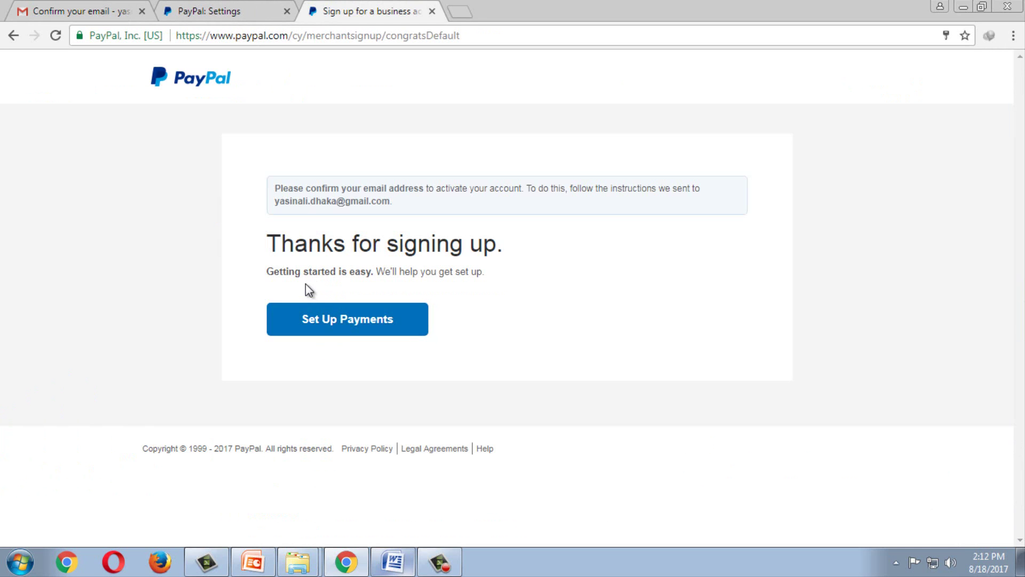
{"action": "left_click", "coordinate": [343, 322]}
{"action": "left_click", "coordinate": [223, 11]}
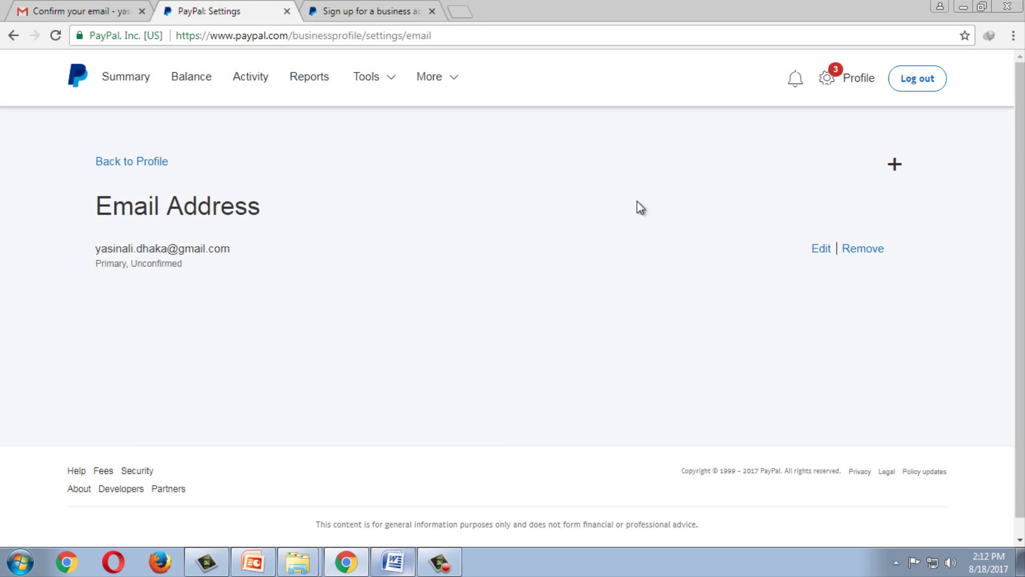
{"action": "left_click", "coordinate": [843, 79]}
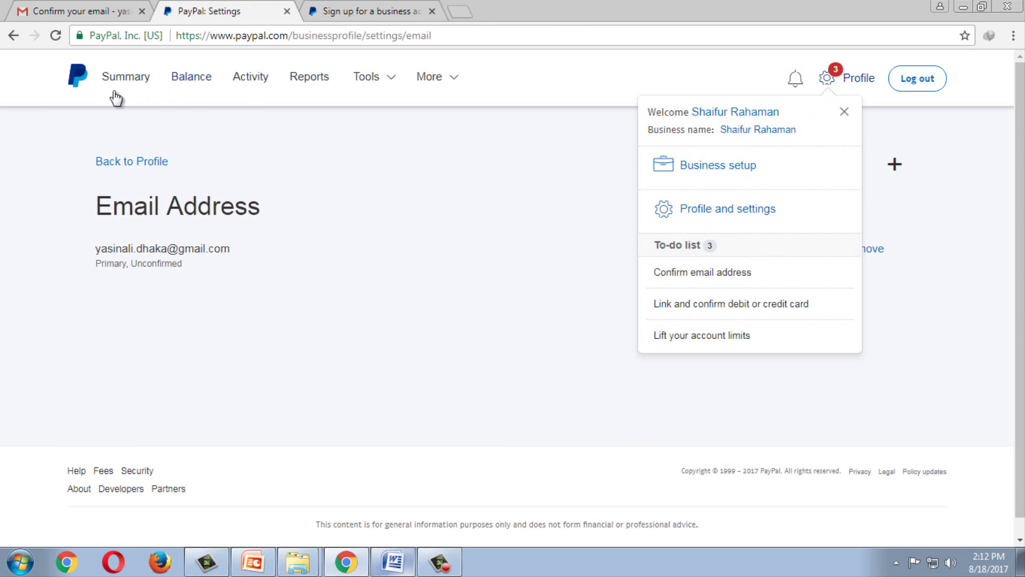
{"action": "left_click", "coordinate": [127, 78]}
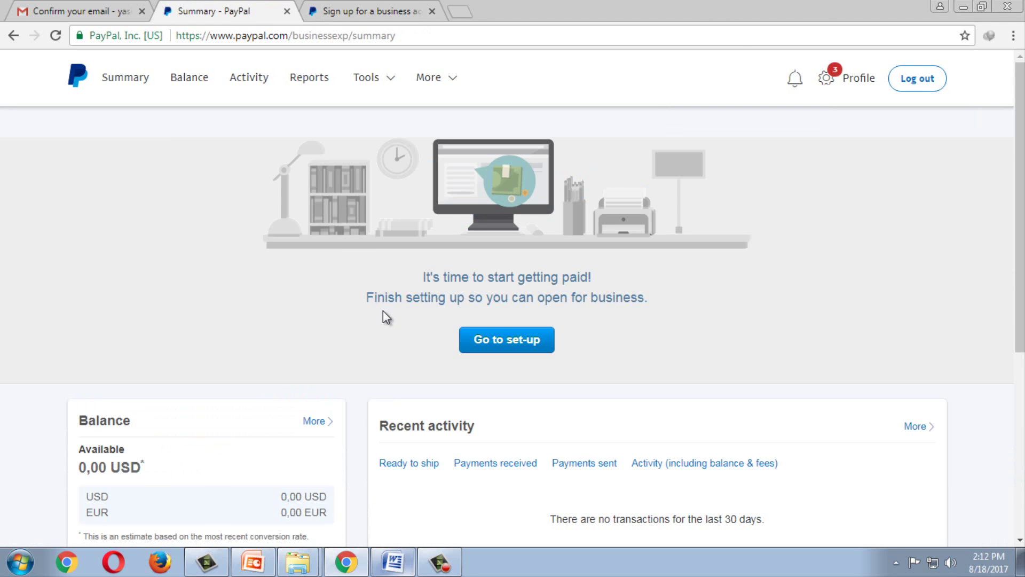
Step: Dismiss the Invoicing card from the Summary dashboard
{"action": "scroll", "coordinate": [593, 331], "scroll_direction": "down", "scroll_amount": 4}
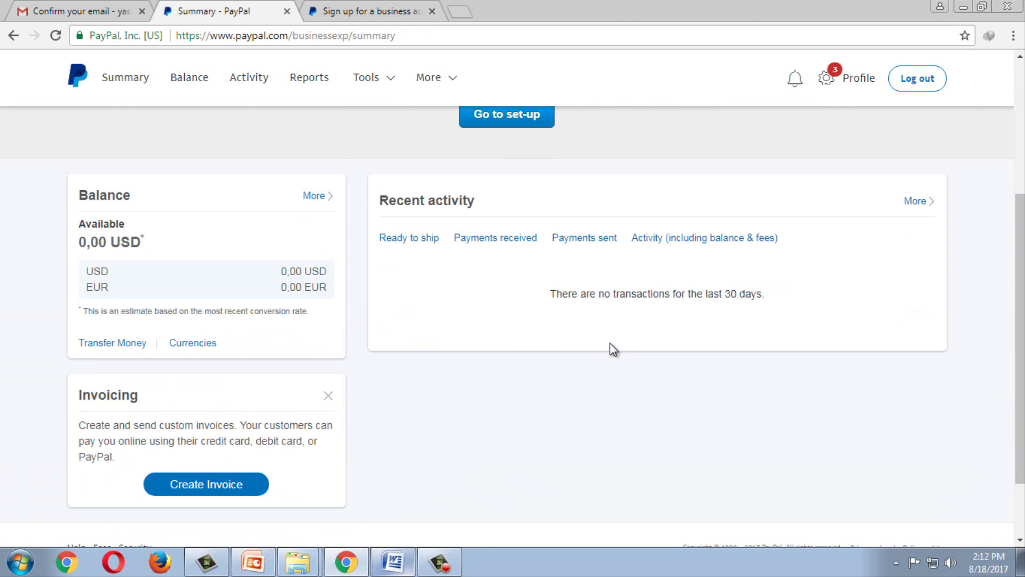
{"action": "left_click", "coordinate": [328, 400]}
{"action": "scroll", "coordinate": [417, 359], "scroll_direction": "up", "scroll_amount": 3}
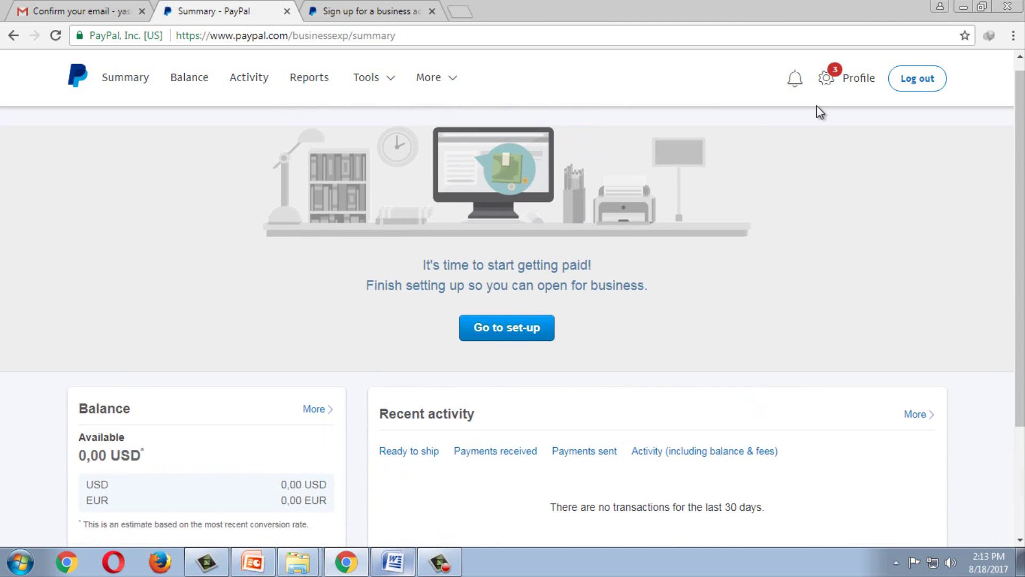
Step: Request a confirmation email for the primary email address, then return to the Gmail inbox
{"action": "left_click", "coordinate": [828, 78]}
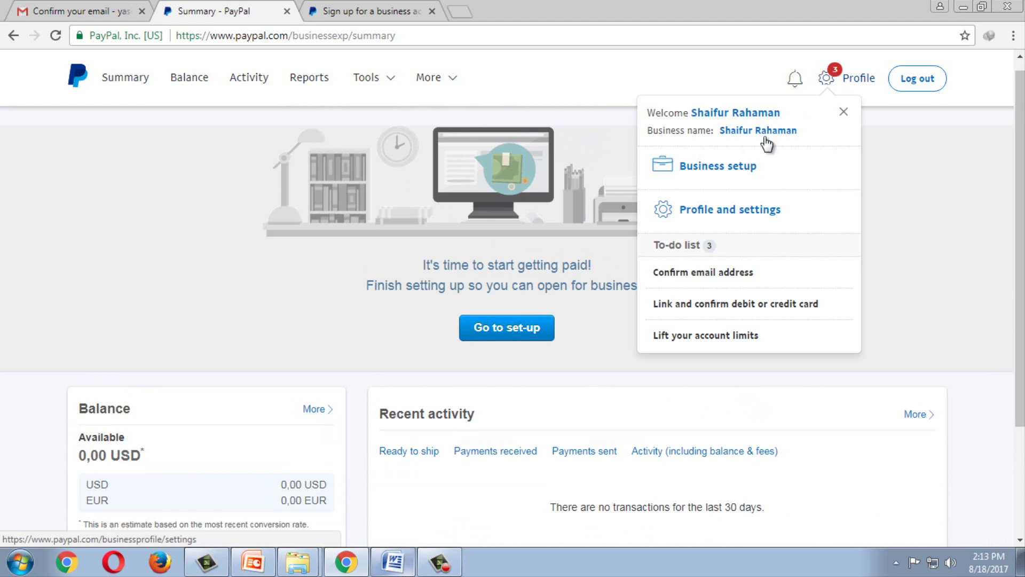
{"action": "left_click", "coordinate": [713, 273]}
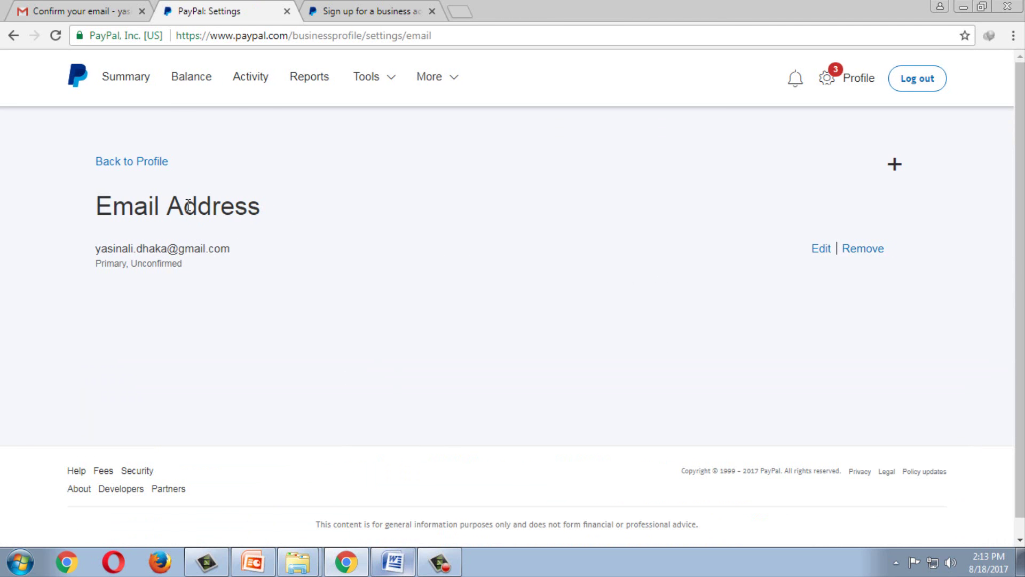
{"action": "left_click", "coordinate": [155, 267]}
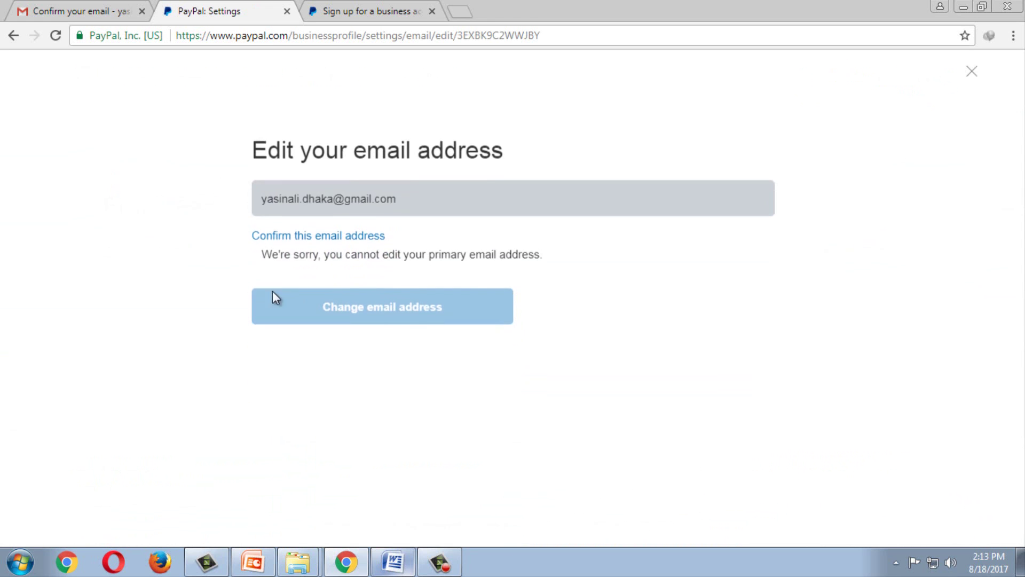
{"action": "left_click", "coordinate": [287, 235]}
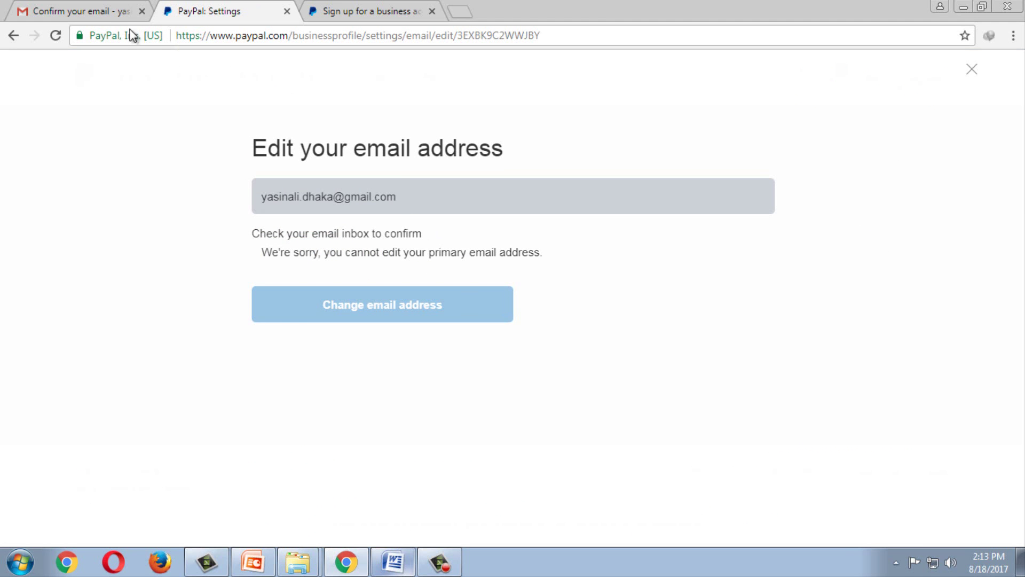
{"action": "left_click", "coordinate": [95, 12]}
{"action": "left_click", "coordinate": [56, 177]}
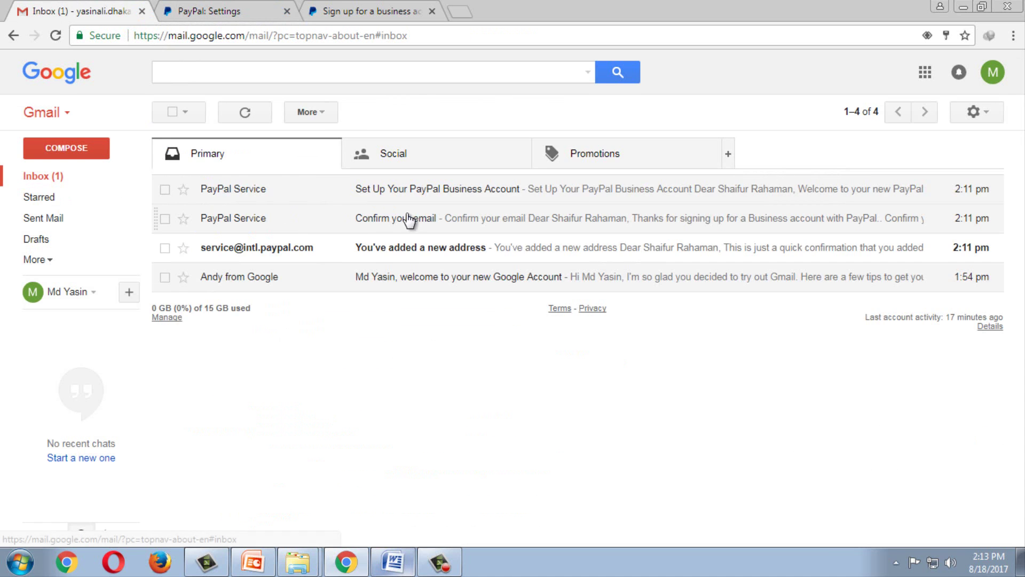
Step: Open the 'Activate Your PayPal Account!' email and follow its 'Click here to activate your account' link
{"action": "left_click", "coordinate": [398, 248]}
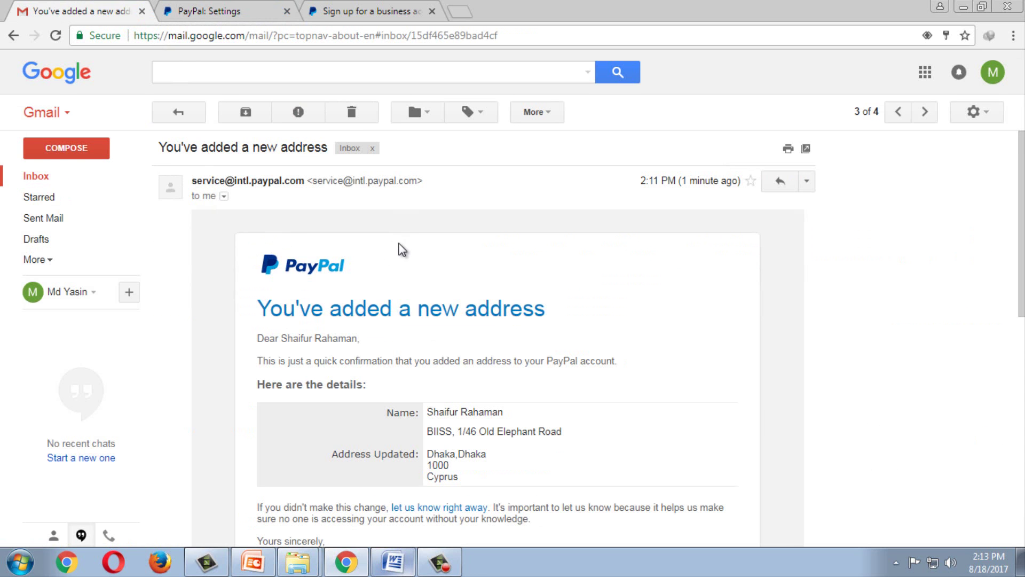
{"action": "left_click", "coordinate": [25, 182]}
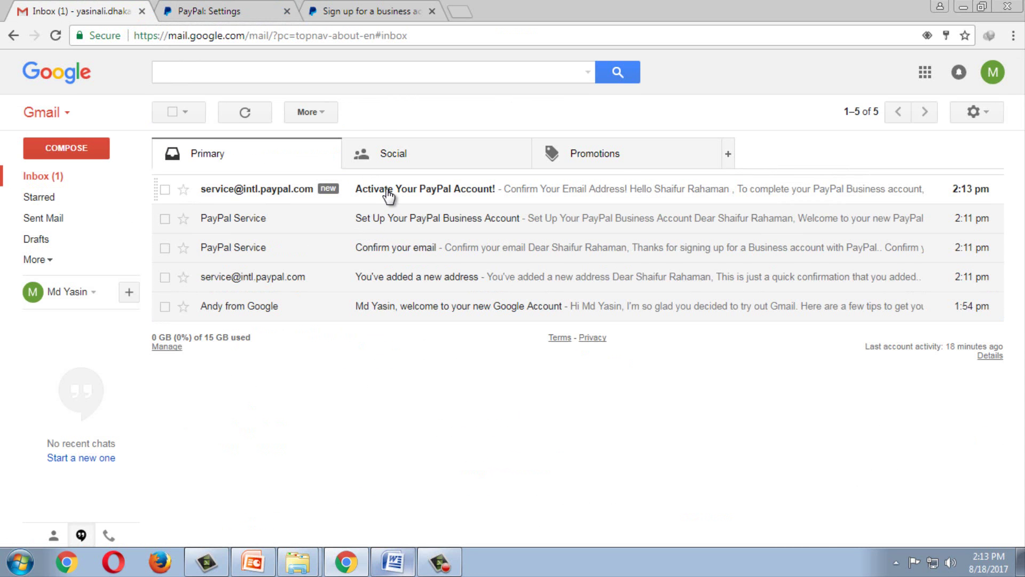
{"action": "left_click", "coordinate": [388, 195]}
{"action": "scroll", "coordinate": [422, 446], "scroll_direction": "down", "scroll_amount": 3}
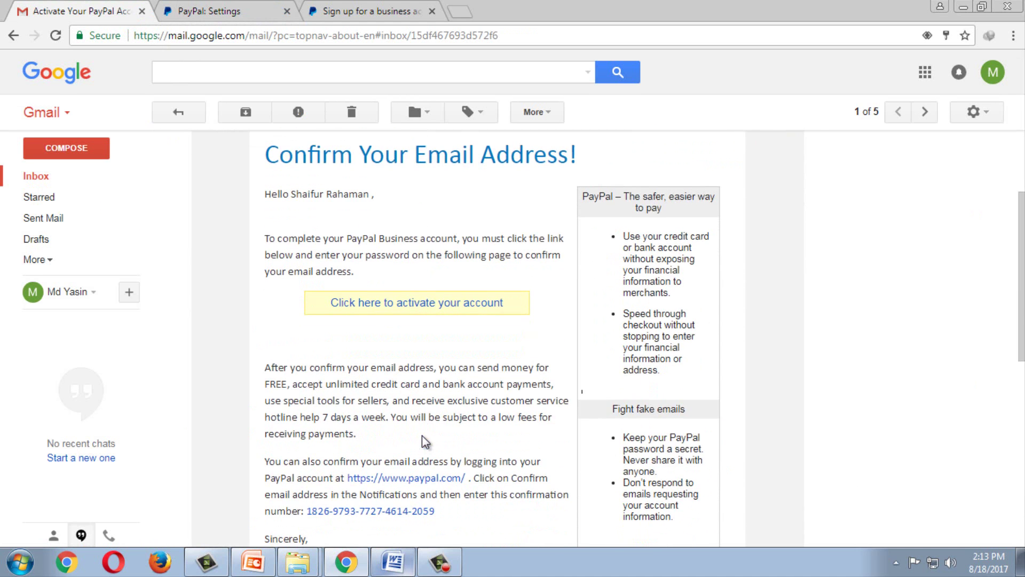
{"action": "left_click", "coordinate": [395, 304]}
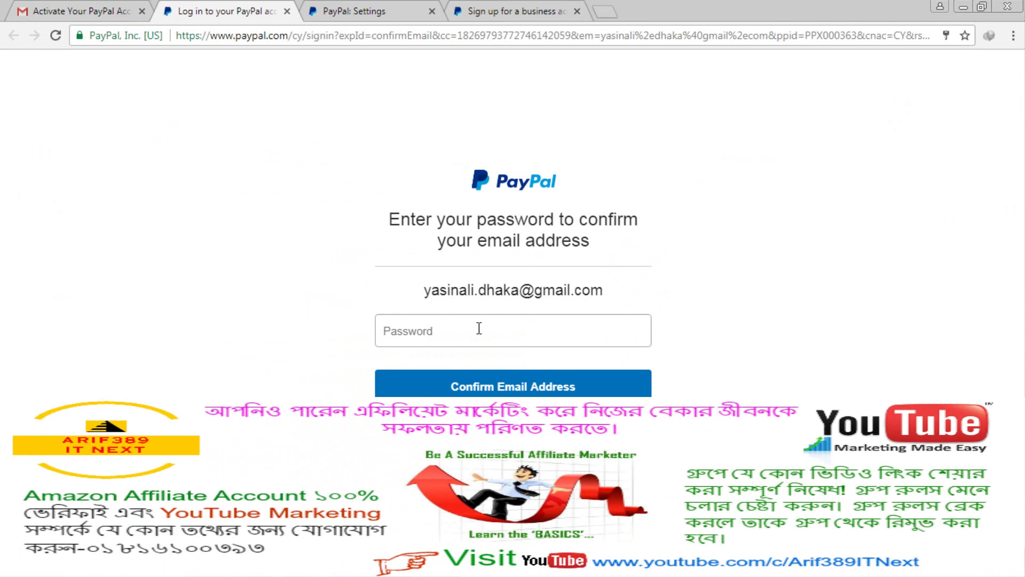
Step: Confirm the email address with the autofilled saved password, then check the profile to-do list
{"action": "left_click", "coordinate": [479, 328]}
{"action": "left_click", "coordinate": [465, 374]}
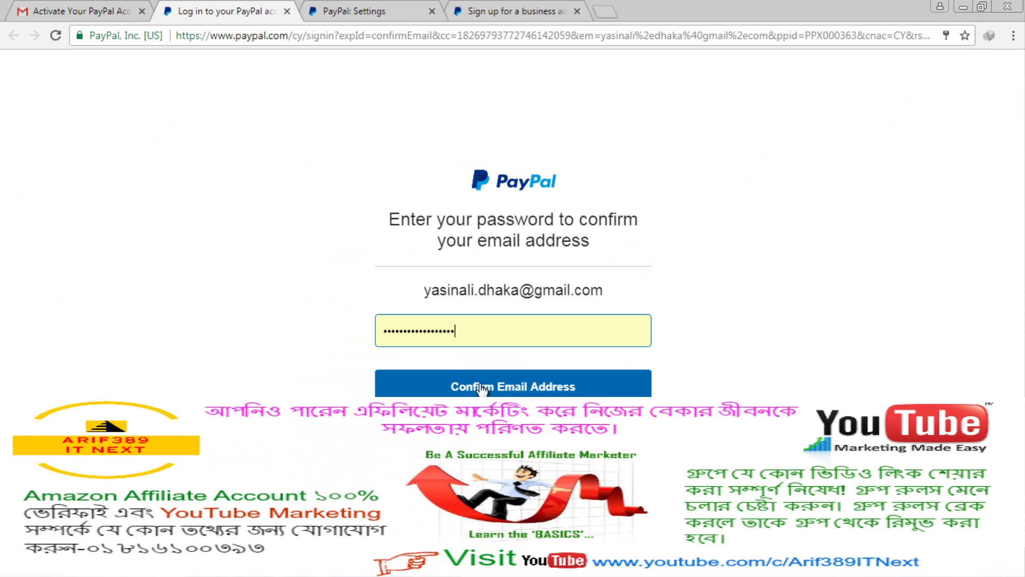
{"action": "left_click", "coordinate": [525, 392]}
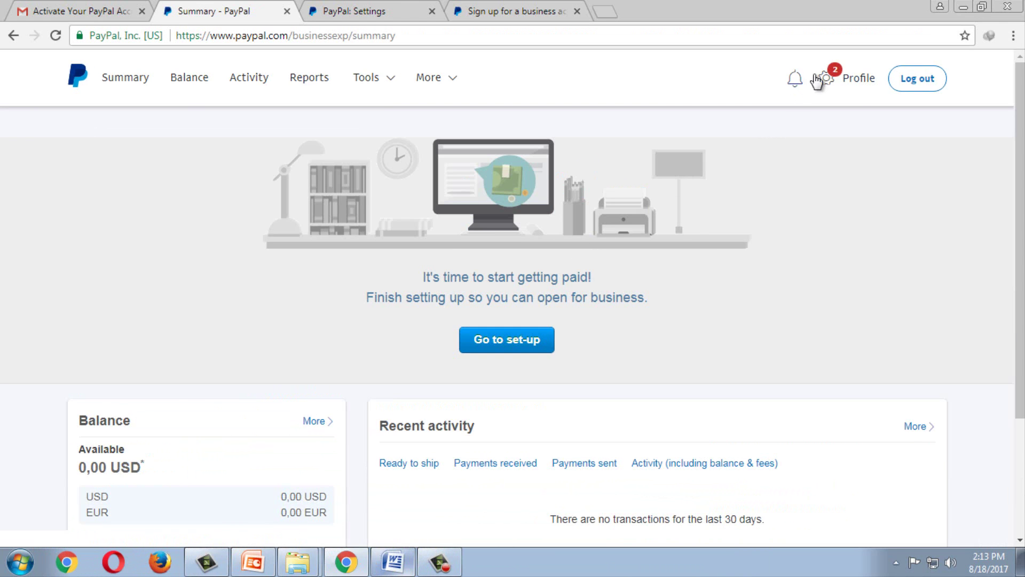
{"action": "left_click", "coordinate": [837, 77]}
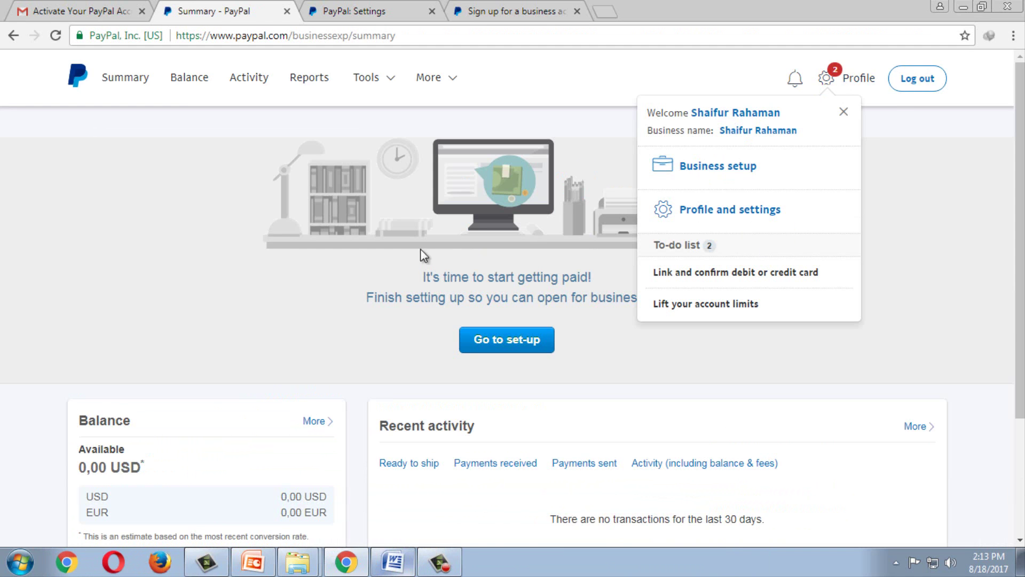
{"action": "left_click", "coordinate": [843, 112]}
Step: Close the 'PayPal: Settings' tab and the 'Sign up for a business account' tab
{"action": "scroll", "coordinate": [582, 322], "scroll_direction": "down", "scroll_amount": 3}
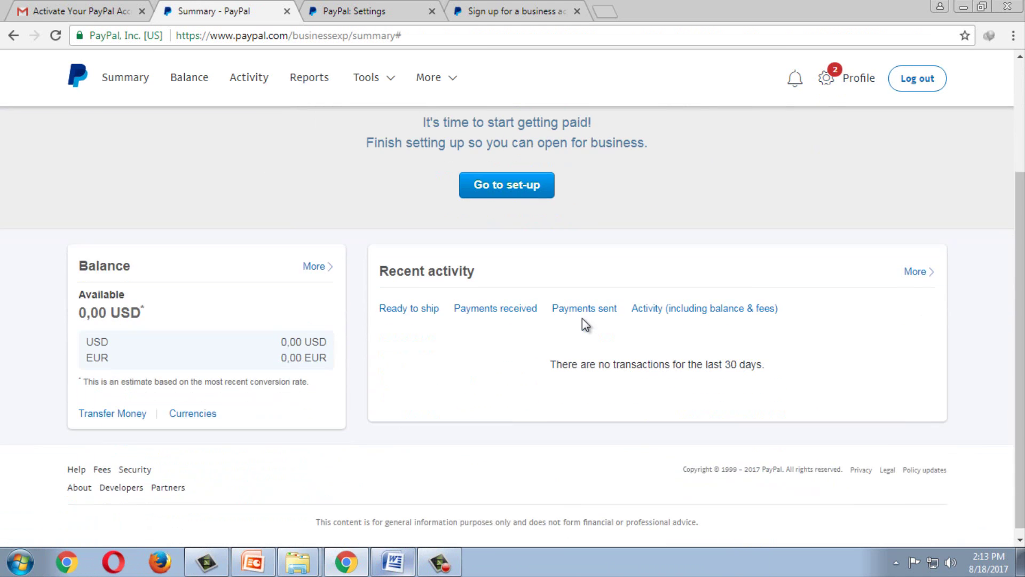
{"action": "scroll", "coordinate": [572, 306], "scroll_direction": "up", "scroll_amount": 3}
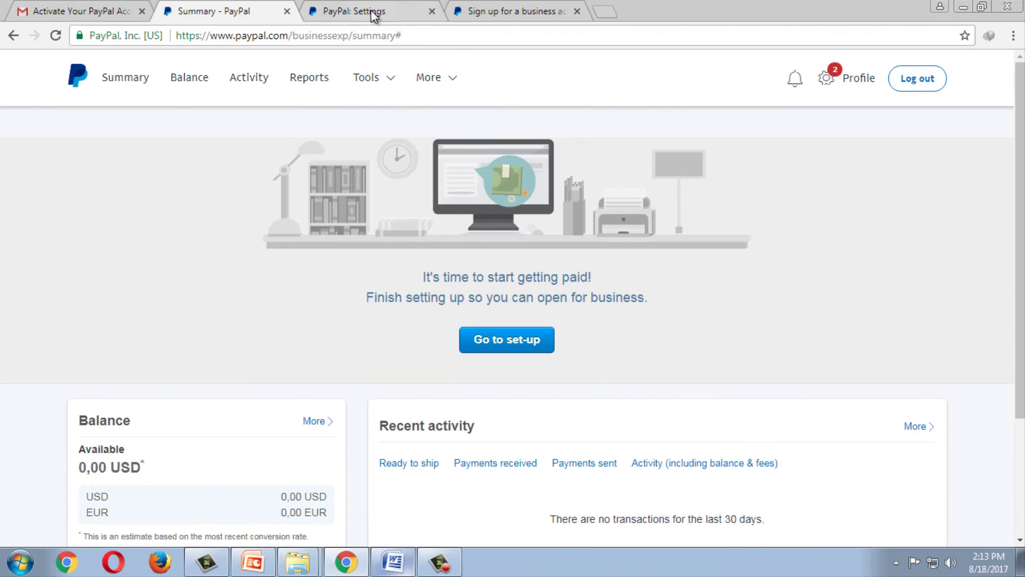
{"action": "left_click", "coordinate": [371, 10]}
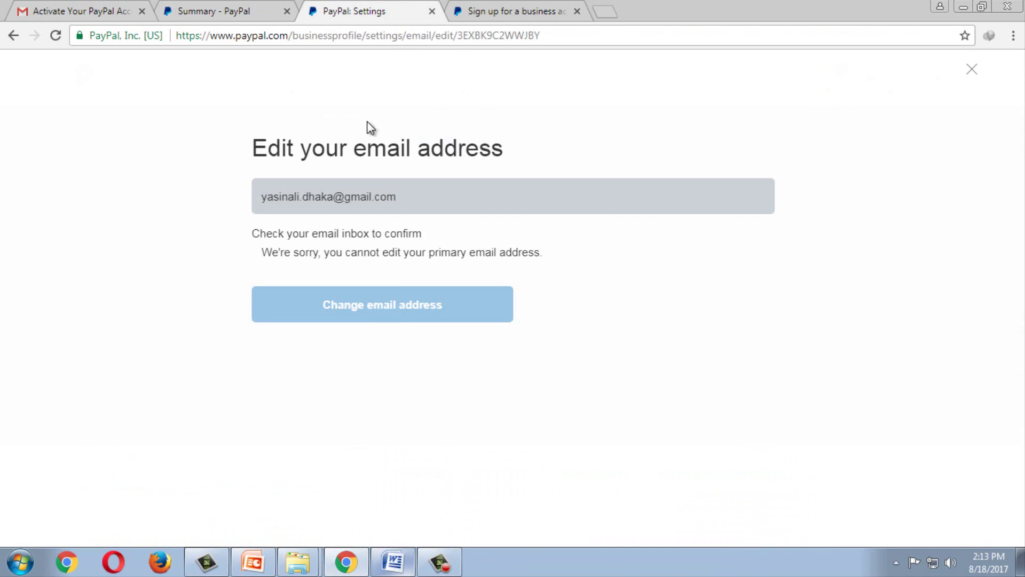
{"action": "left_click", "coordinate": [432, 11]}
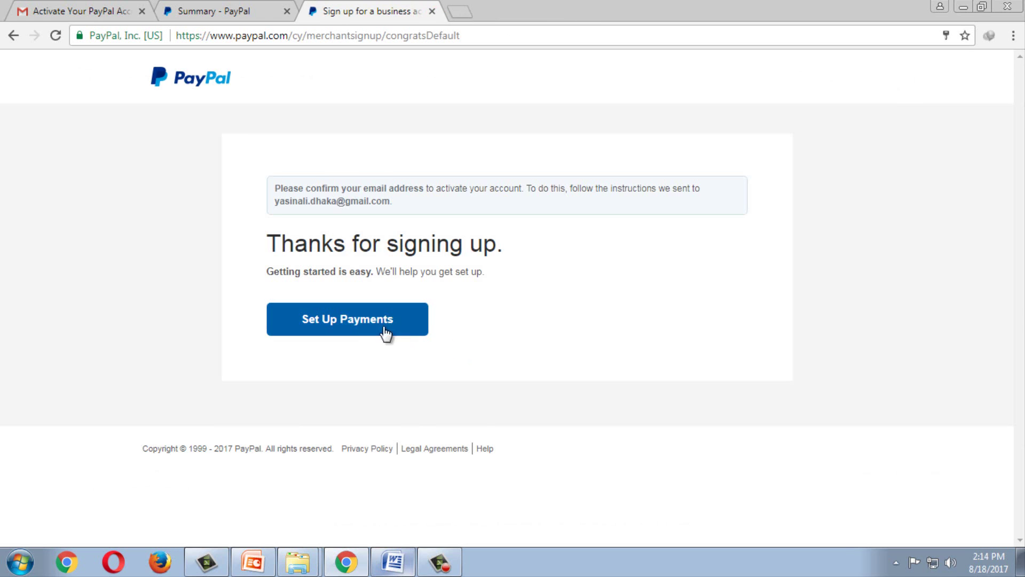
{"action": "left_click", "coordinate": [336, 321]}
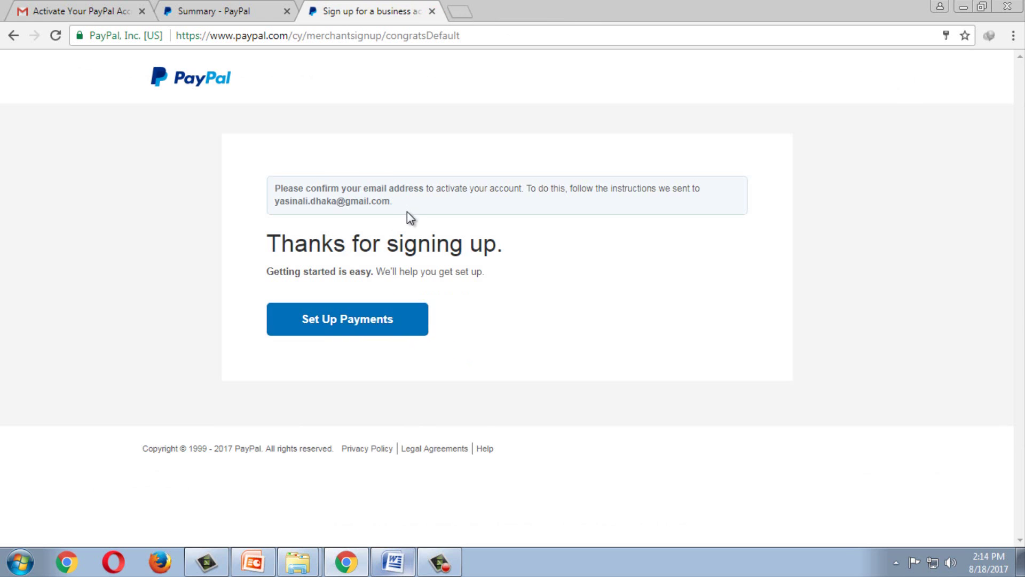
{"action": "left_click", "coordinate": [433, 10]}
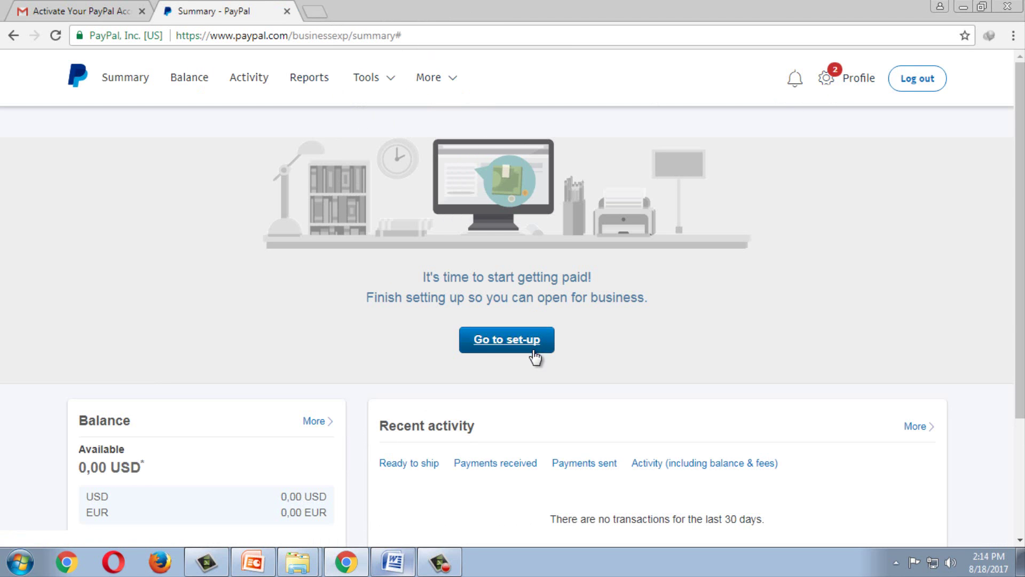
Step: Go to the Balance page and choose 'Add a Bank Account' under Banks
{"action": "scroll", "coordinate": [531, 368], "scroll_direction": "down", "scroll_amount": 3}
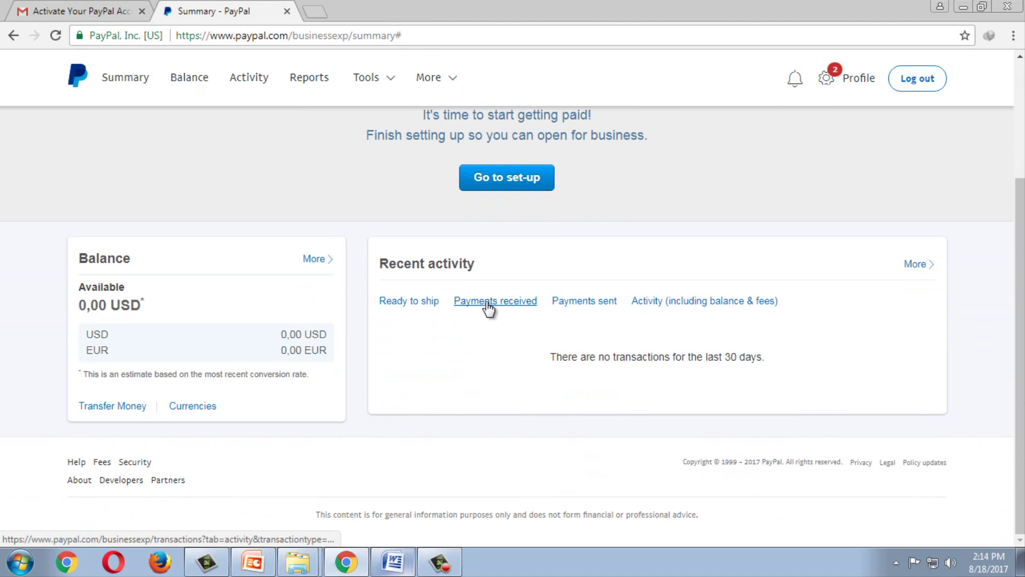
{"action": "left_click", "coordinate": [115, 263]}
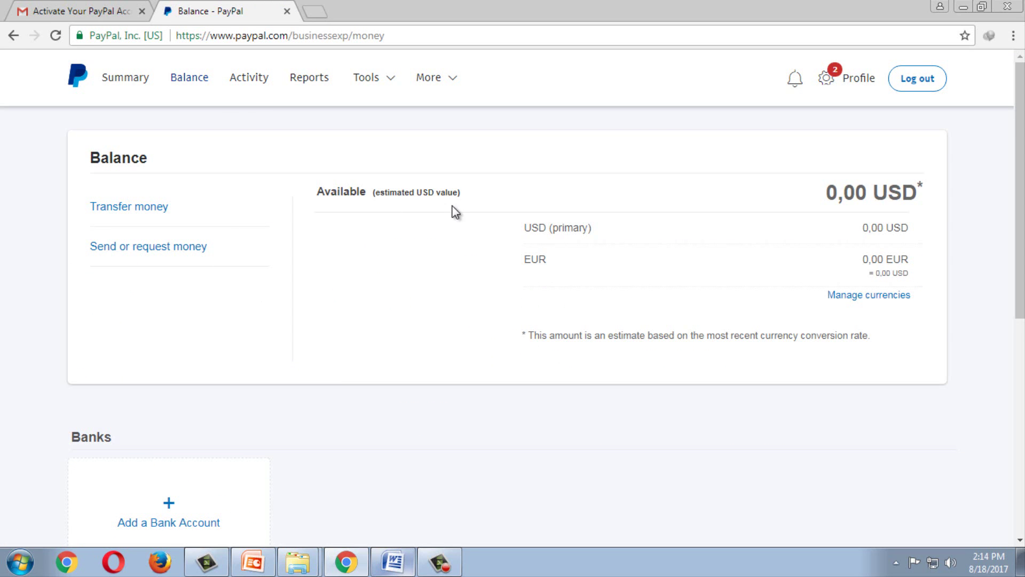
{"action": "left_click", "coordinate": [134, 84]}
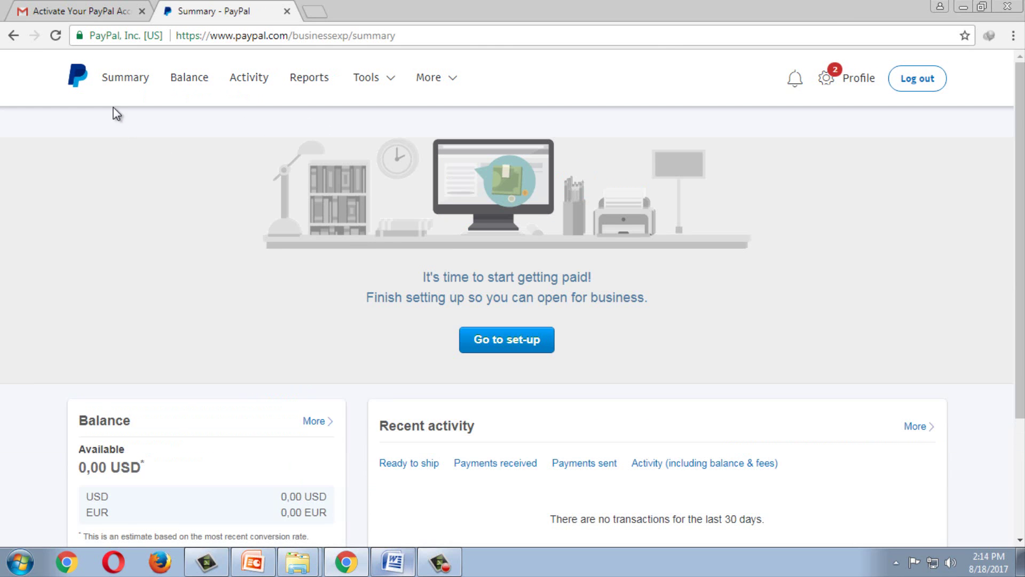
{"action": "left_click", "coordinate": [15, 38]}
{"action": "scroll", "coordinate": [331, 333], "scroll_direction": "down", "scroll_amount": 3}
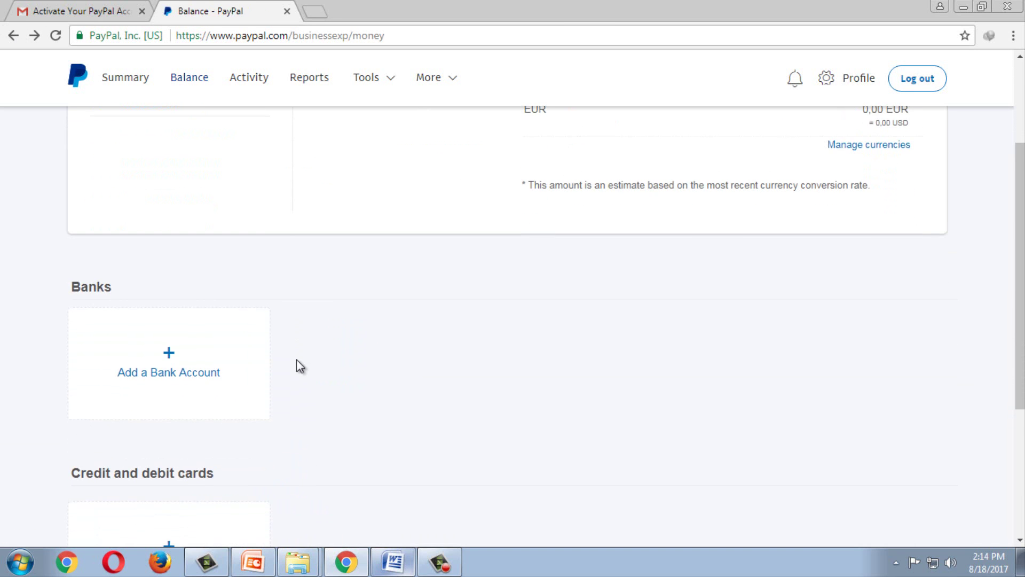
{"action": "left_click", "coordinate": [157, 374]}
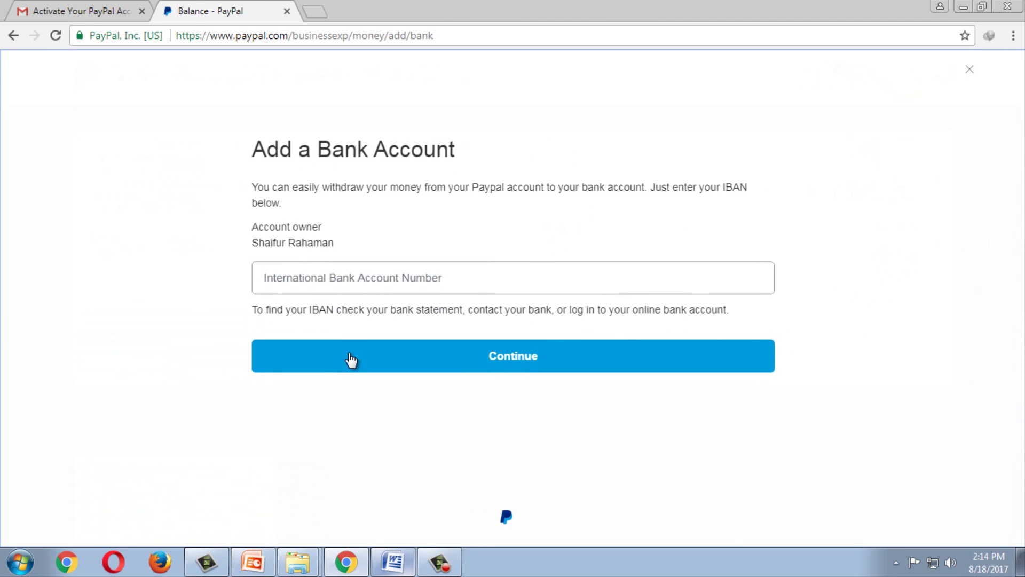
{"action": "left_click", "coordinate": [337, 279]}
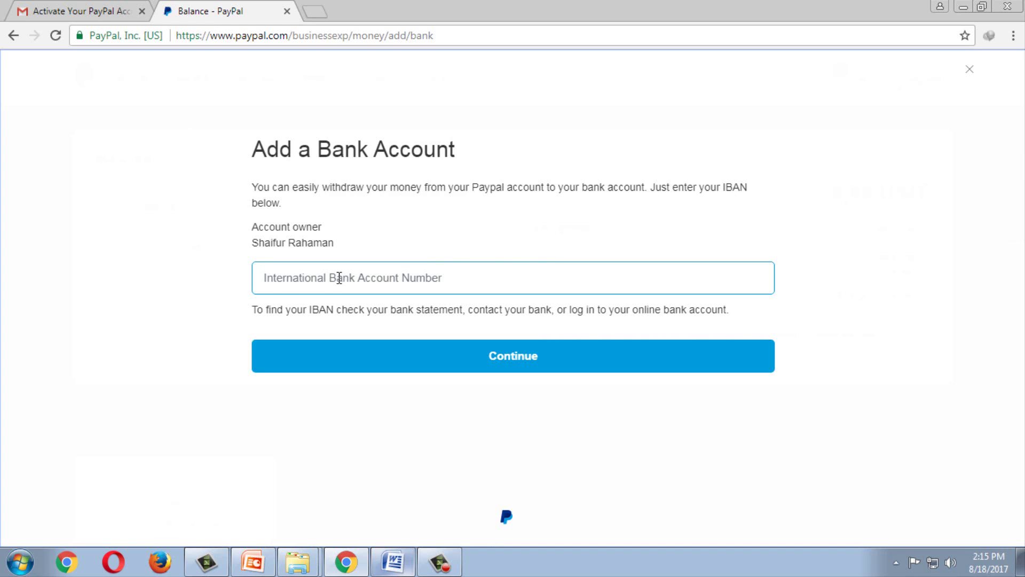
{"action": "left_click_drag", "start_coordinate": [264, 277], "coordinate": [462, 276]}
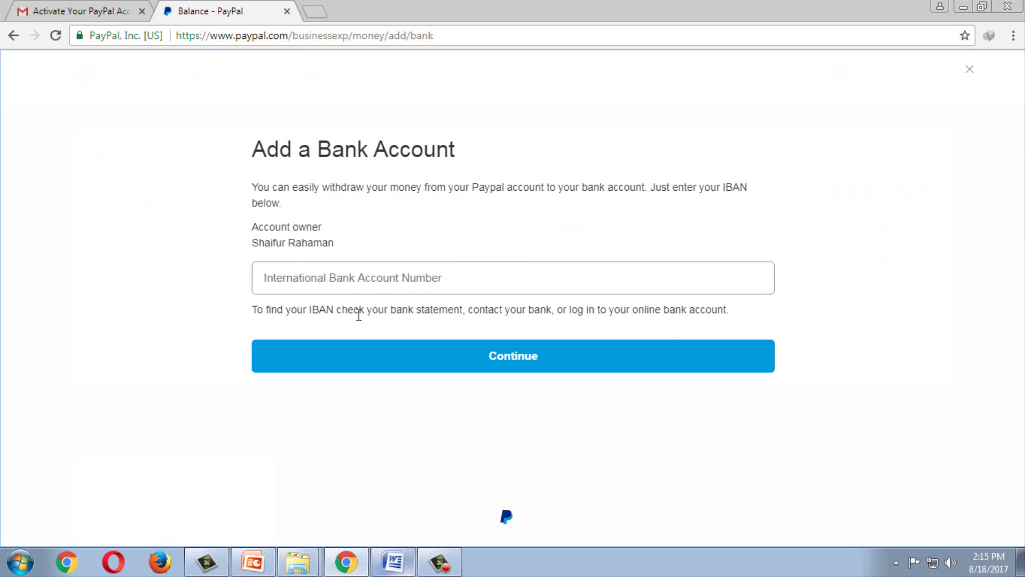
{"action": "left_click", "coordinate": [328, 282]}
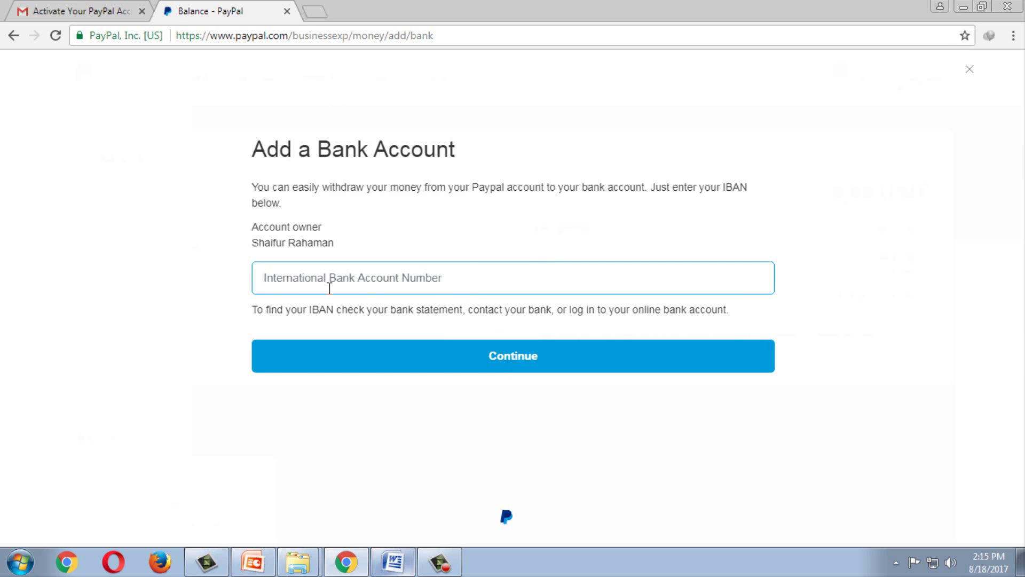
{"action": "mouse_move", "coordinate": [439, 278]}
{"action": "left_mouse_down"}
{"action": "mouse_move", "coordinate": [271, 279]}
{"action": "mouse_move", "coordinate": [448, 280]}
{"action": "left_mouse_up"}
{"action": "left_click", "coordinate": [237, 281]}
{"action": "left_click", "coordinate": [267, 280]}
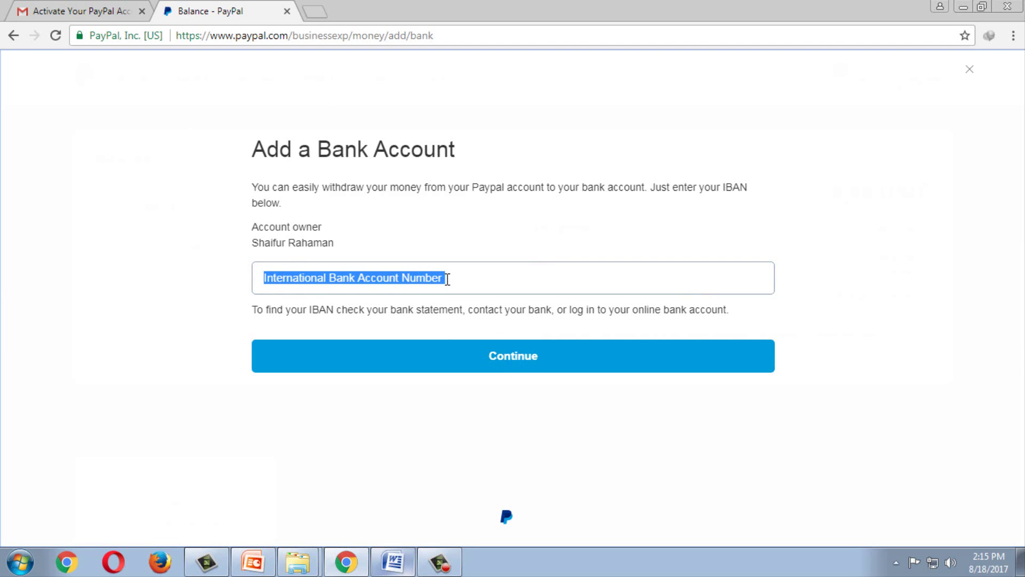
{"action": "left_click", "coordinate": [364, 275]}
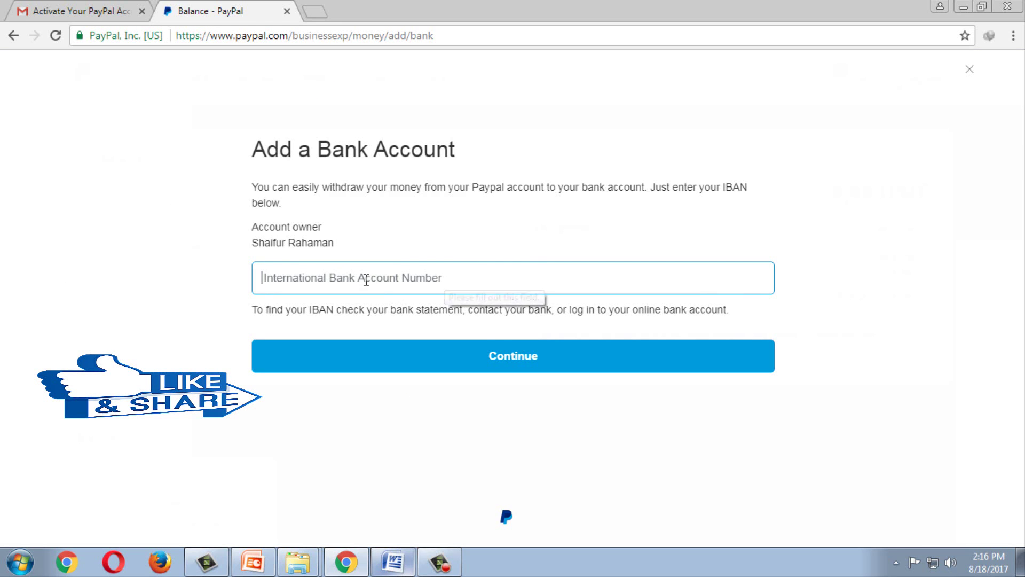
{"action": "left_click_drag", "start_coordinate": [266, 277], "coordinate": [479, 288]}
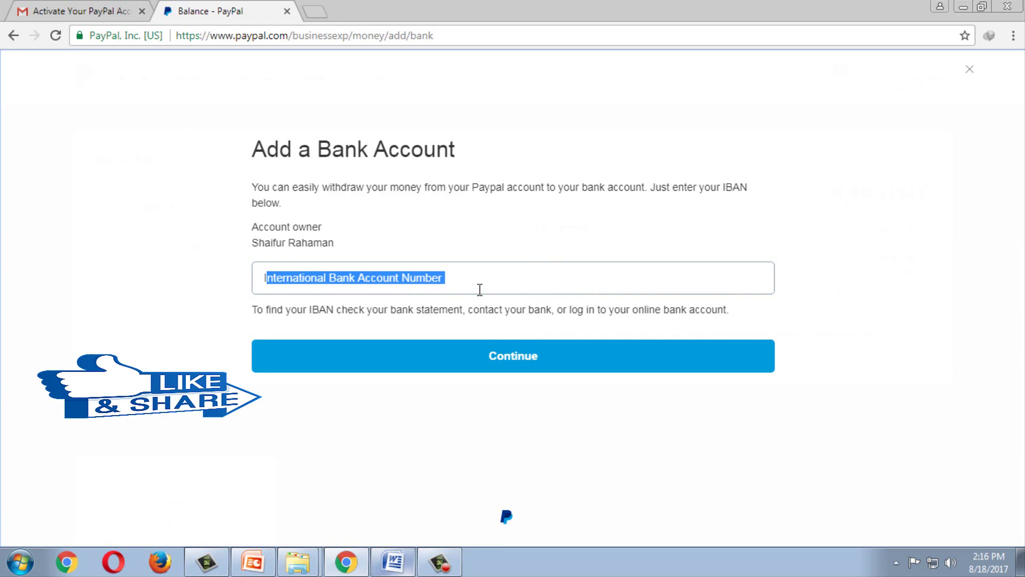
{"action": "left_click", "coordinate": [256, 278]}
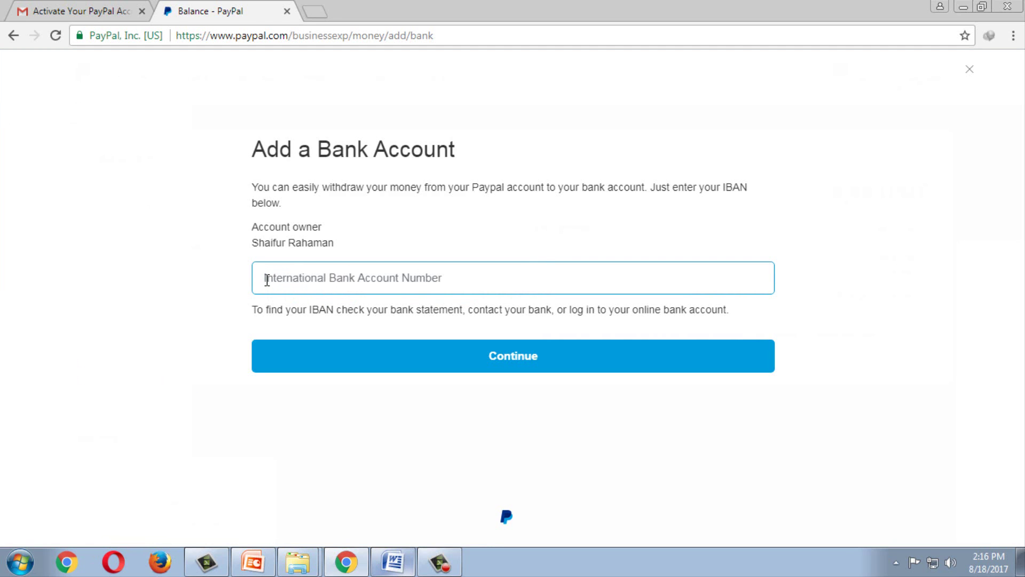
{"action": "left_click_drag", "start_coordinate": [267, 279], "coordinate": [443, 278]}
{"action": "left_click", "coordinate": [428, 278]}
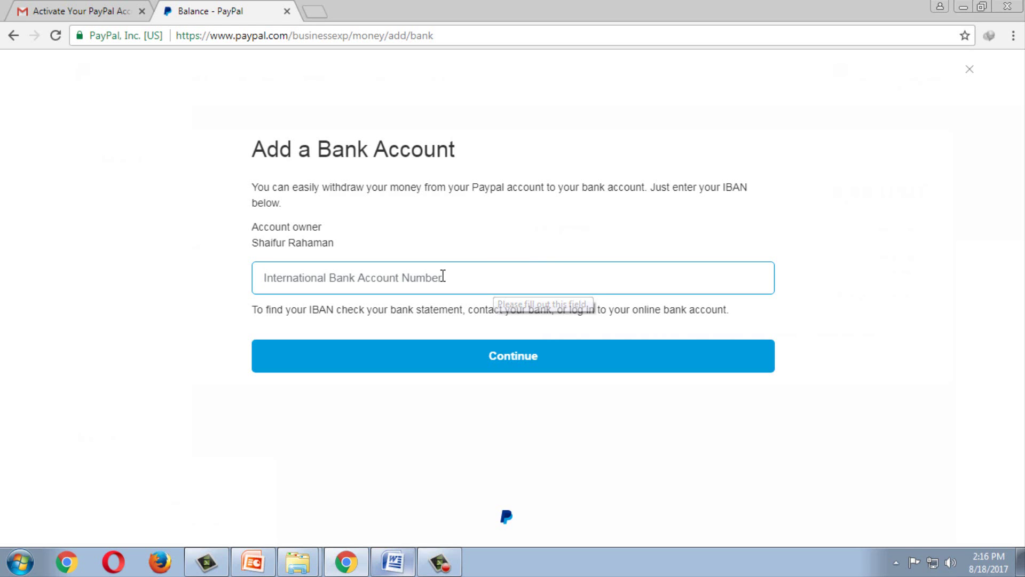
{"action": "left_click", "coordinate": [439, 562]}
{"action": "left_click", "coordinate": [443, 564]}
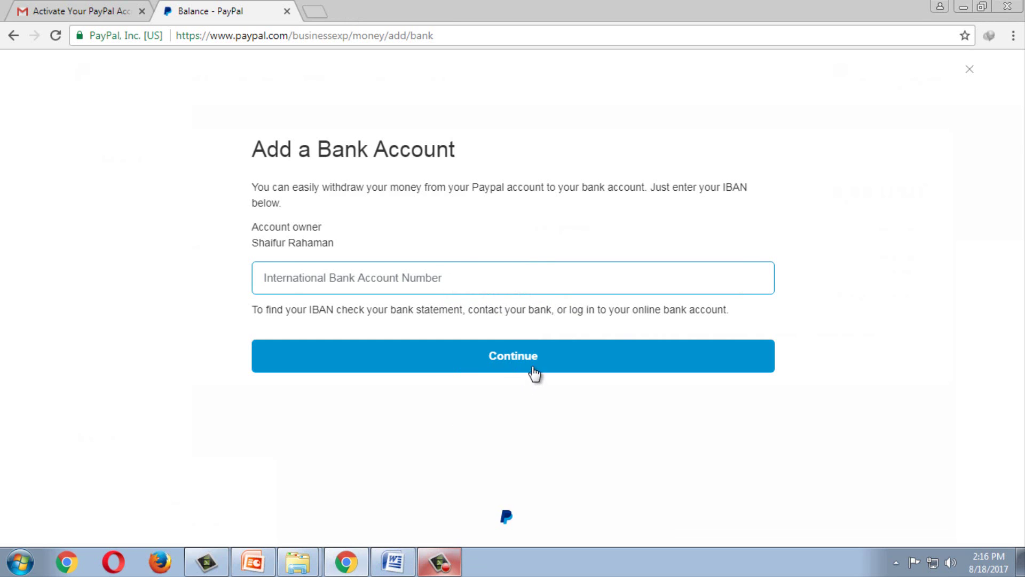
{"action": "left_click", "coordinate": [453, 274]}
Step: Open a new tab and go to youtube.com/arif389itnext
{"action": "left_click", "coordinate": [311, 12]}
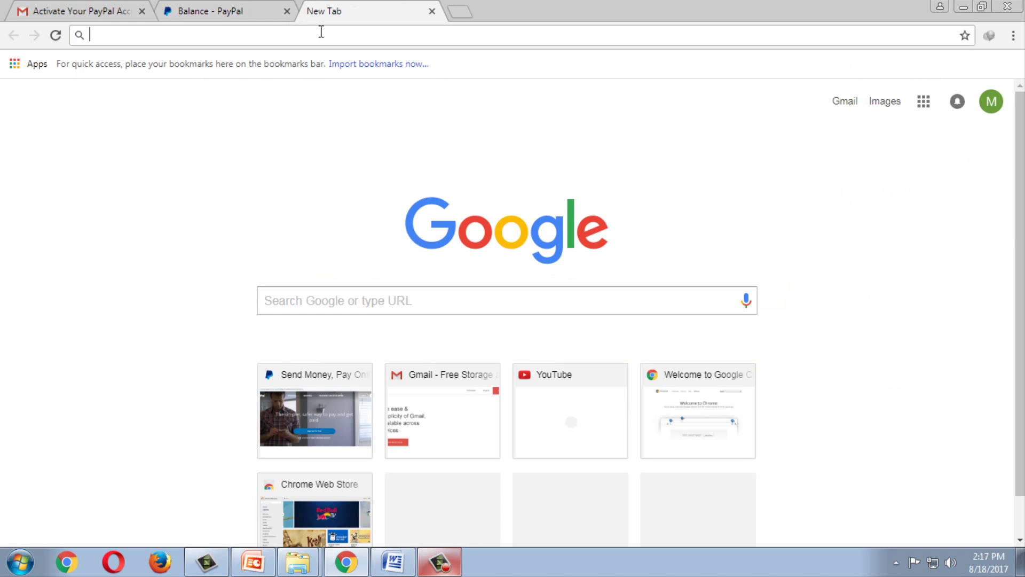
{"action": "type", "text": "youtube.com"}
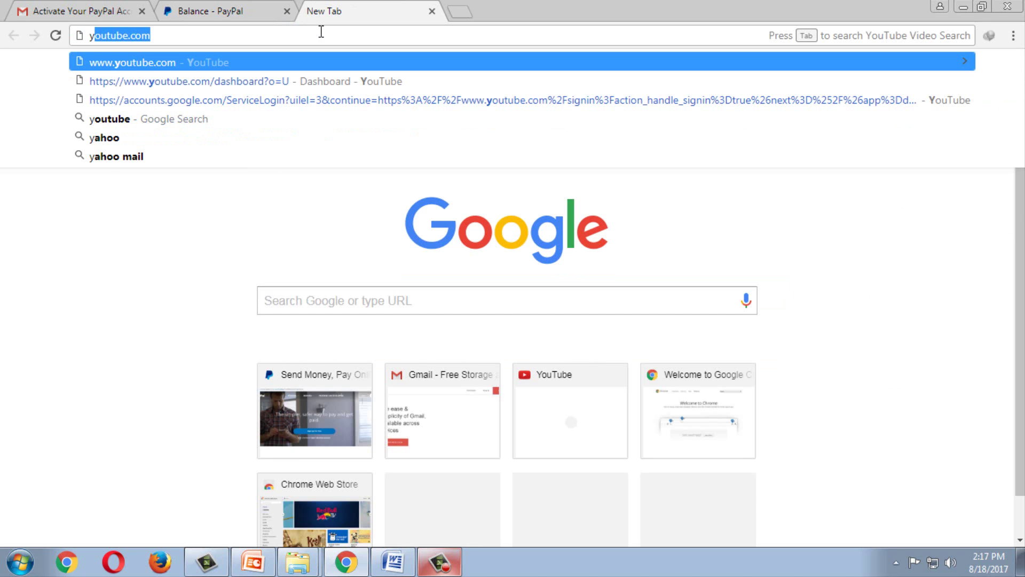
{"action": "key", "text": "End"}
{"action": "key", "text": "Return"}
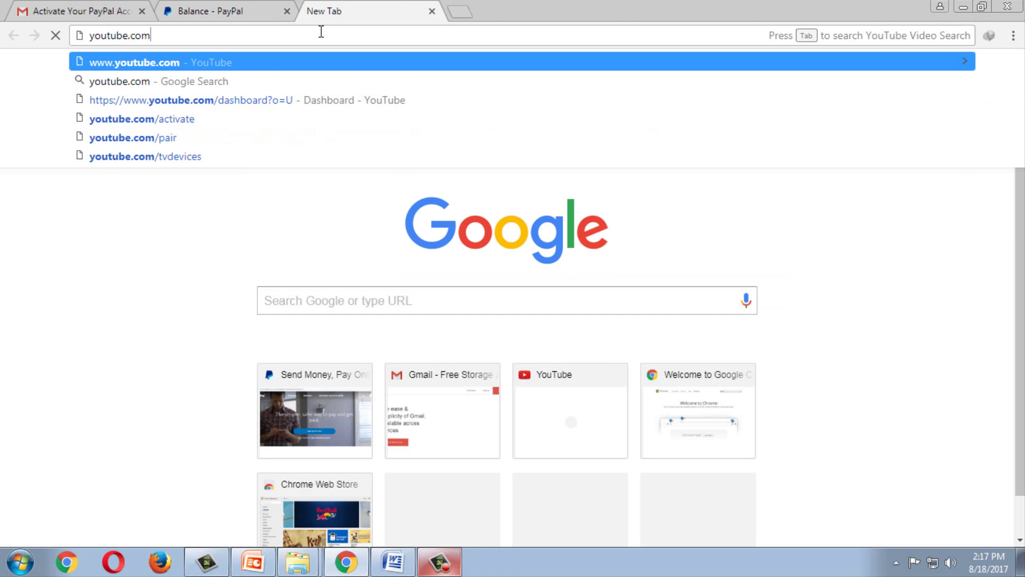
{"action": "type", "text": "/"}
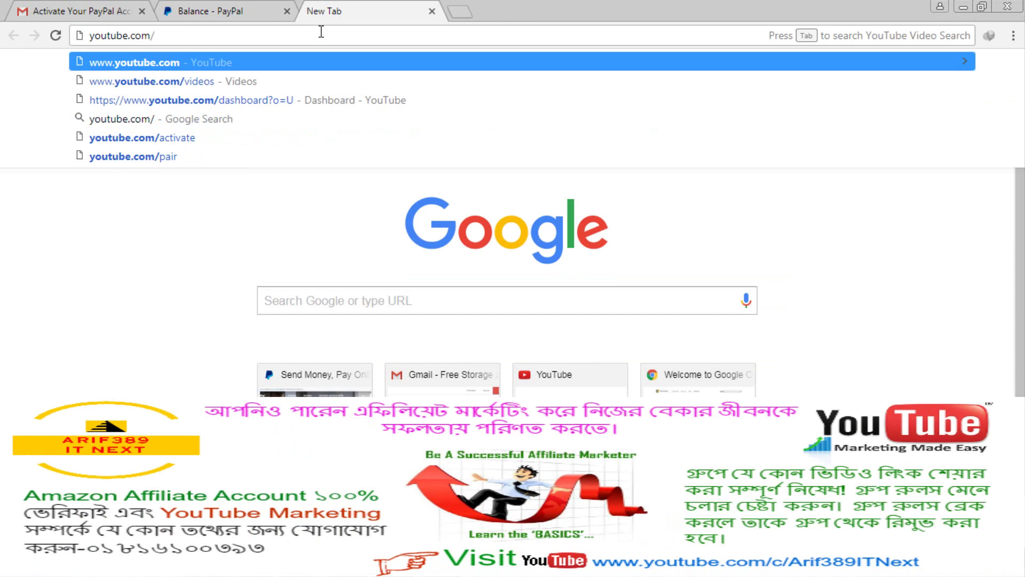
{"action": "type", "text": "ari"}
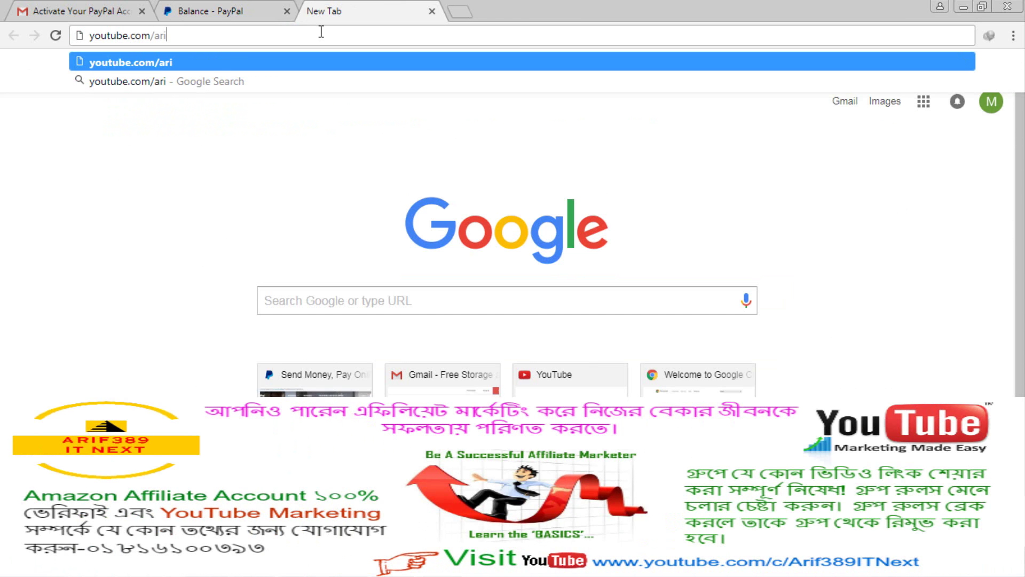
{"action": "type", "text": "f38"}
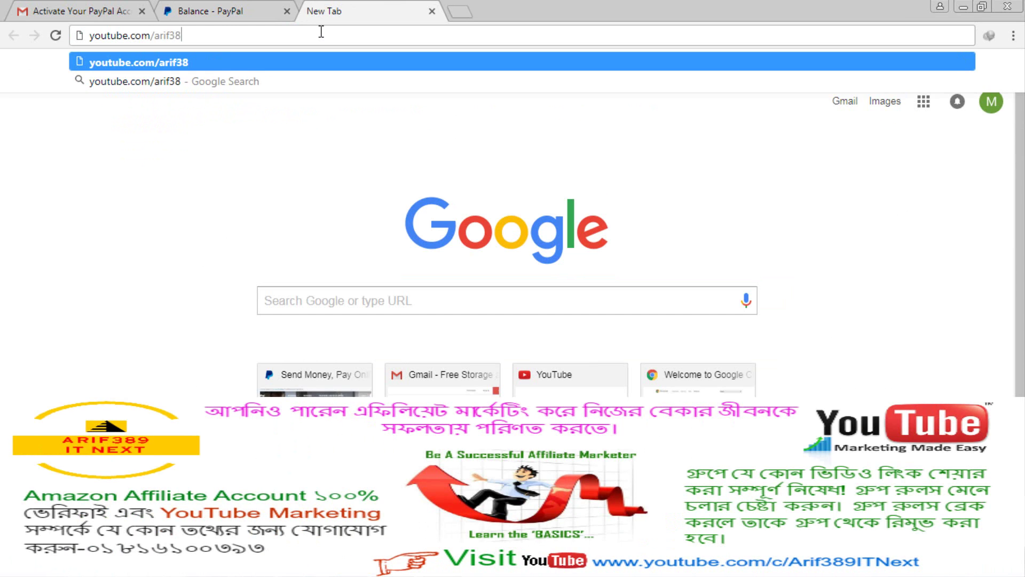
{"action": "type", "text": "9i"}
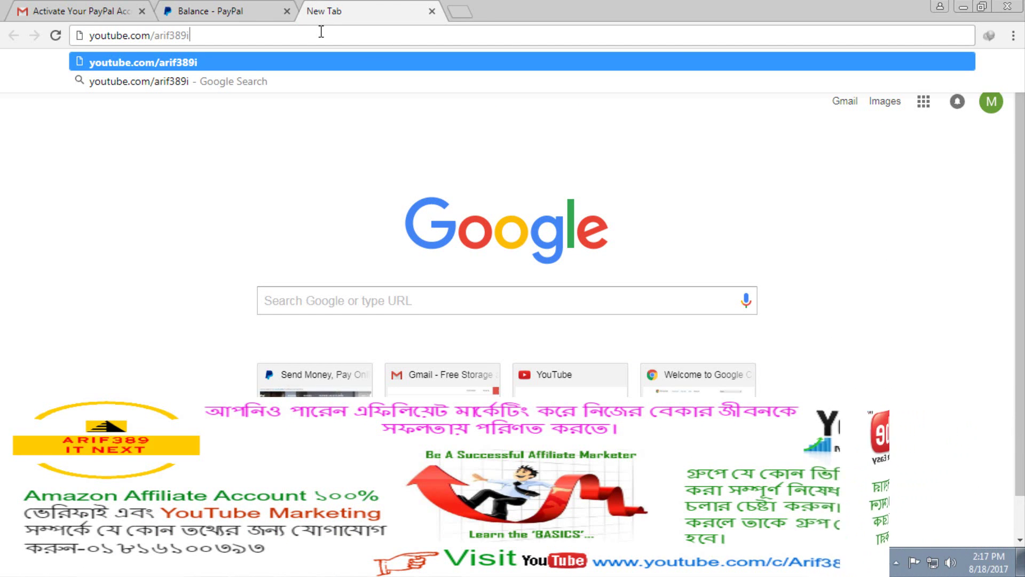
{"action": "type", "text": "tnext"}
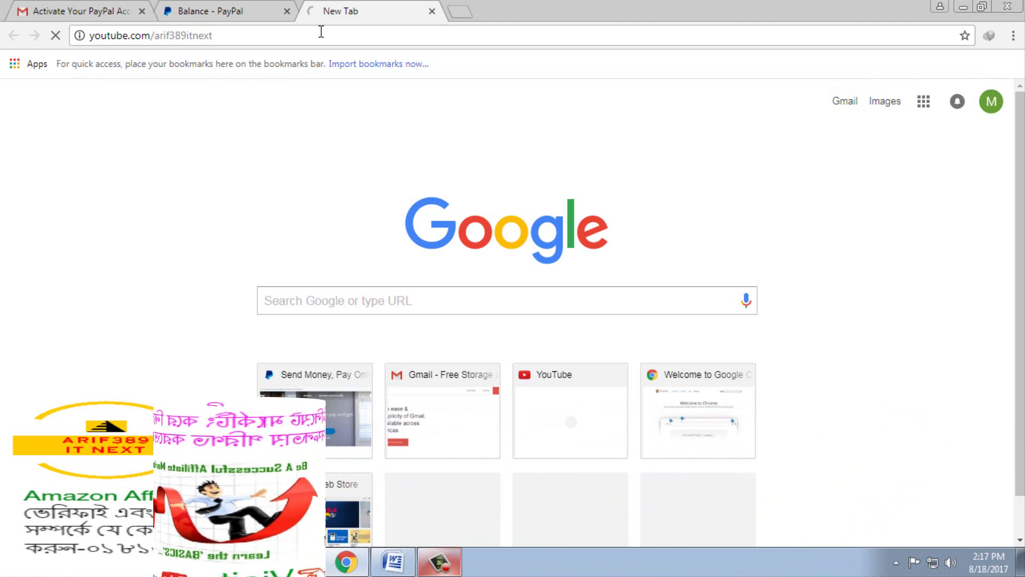
{"action": "key", "text": "Return"}
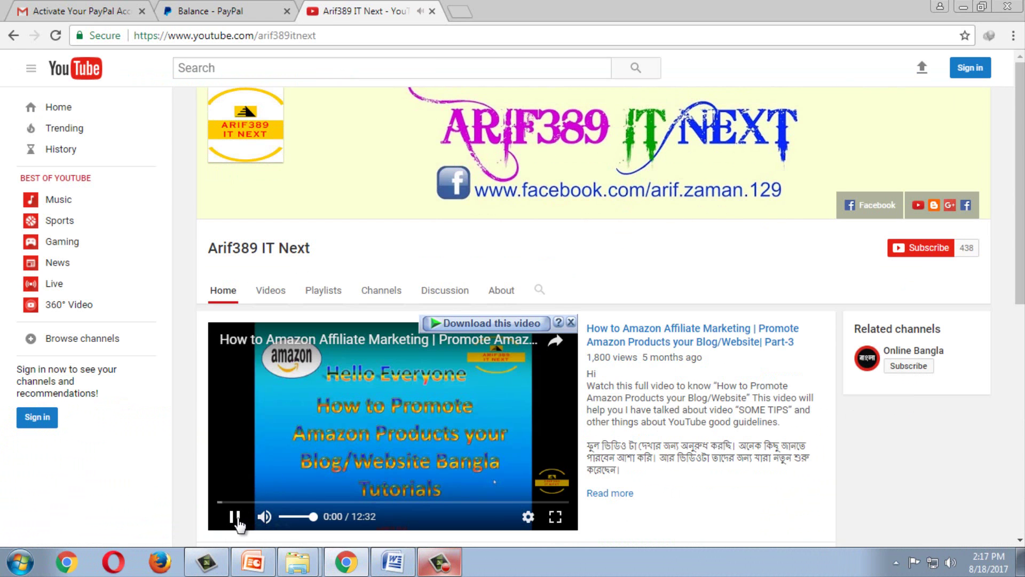
Step: Dismiss the download bar over the video and subscribe to the channel
{"action": "scroll", "coordinate": [607, 454], "scroll_direction": "down", "scroll_amount": 4}
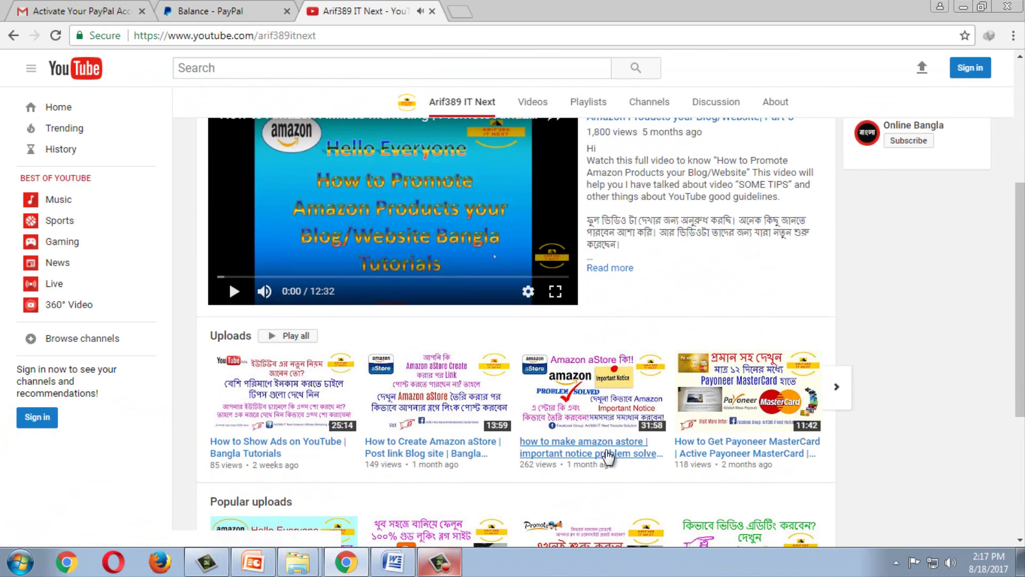
{"action": "scroll", "coordinate": [648, 433], "scroll_direction": "up", "scroll_amount": 3}
{"action": "scroll", "coordinate": [645, 428], "scroll_direction": "up", "scroll_amount": 2}
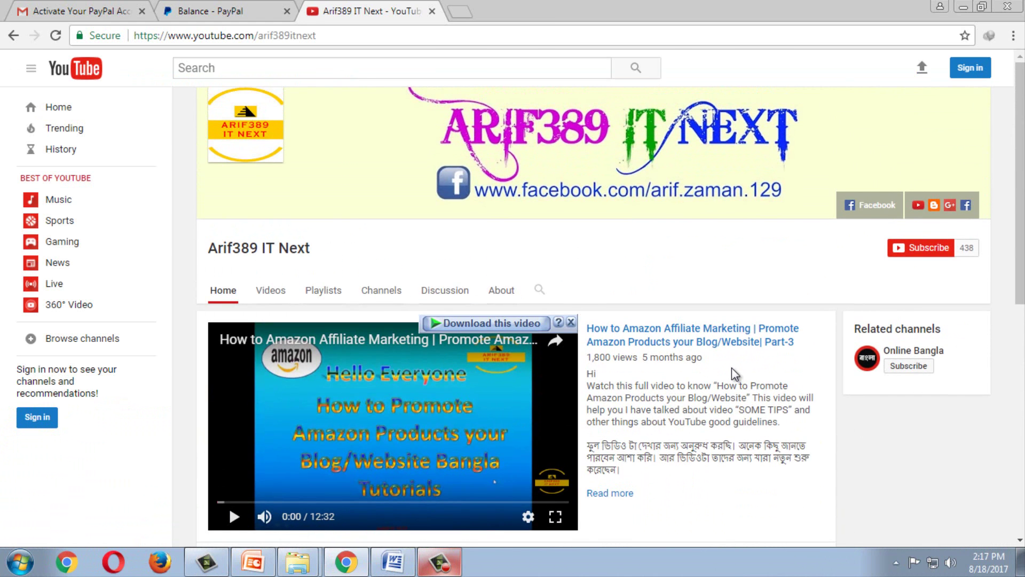
{"action": "left_click", "coordinate": [572, 322]}
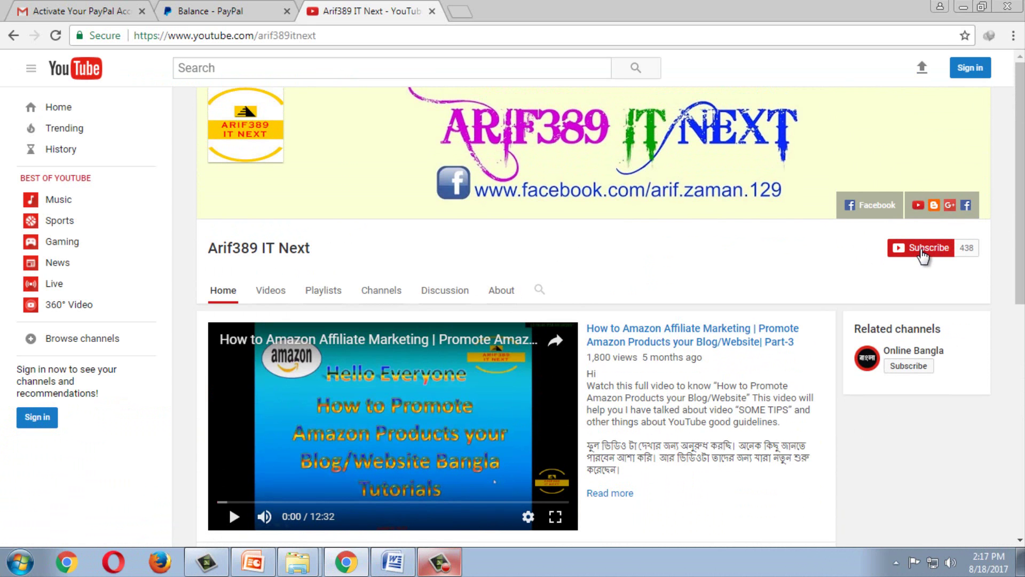
{"action": "left_click", "coordinate": [922, 249]}
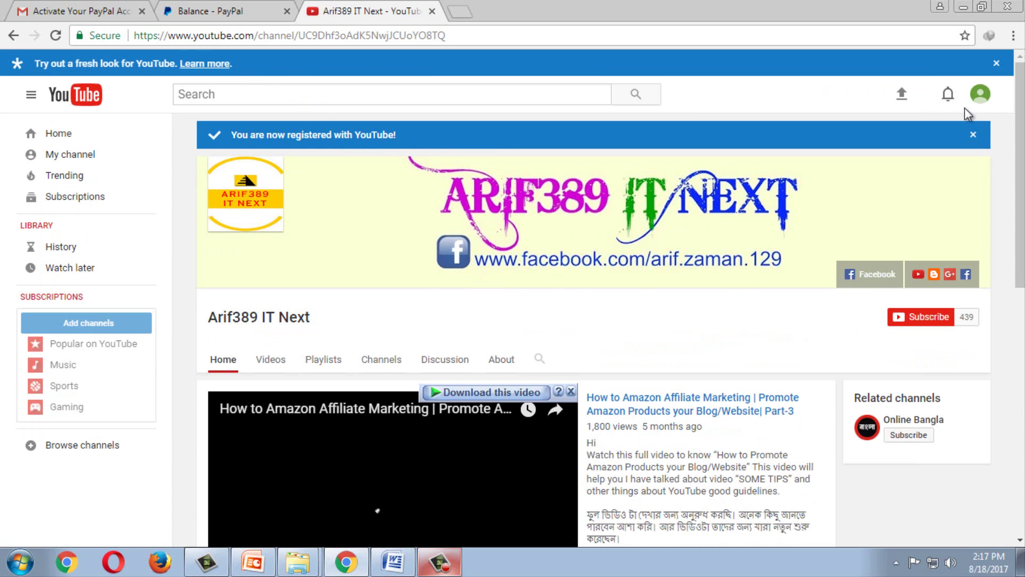
Step: Close the announcement and registration notices, pause the featured video, and briefly visit the channel's Facebook group
{"action": "left_click", "coordinate": [998, 64]}
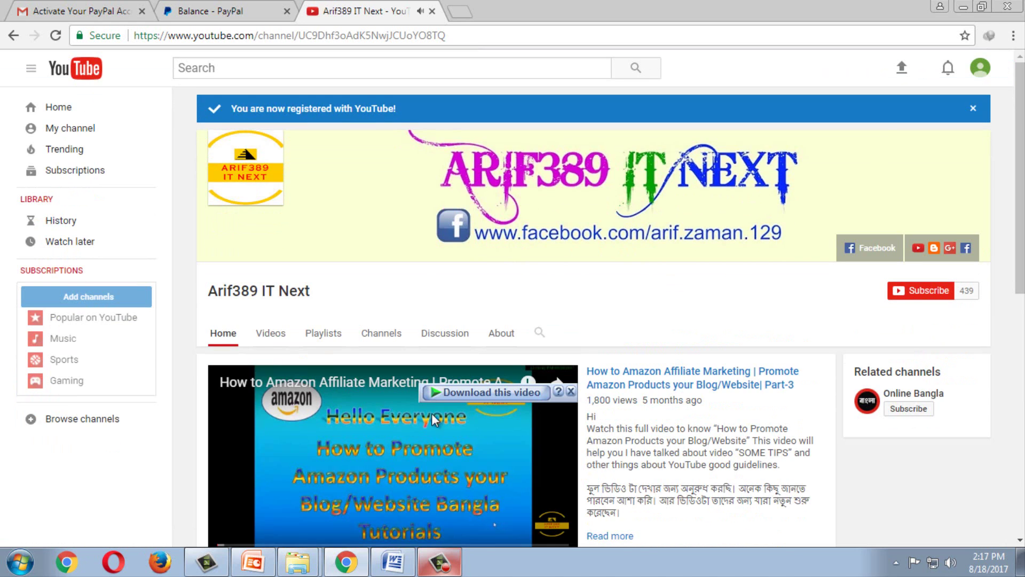
{"action": "scroll", "coordinate": [226, 271], "scroll_direction": "down", "scroll_amount": 5}
{"action": "left_click", "coordinate": [226, 266]}
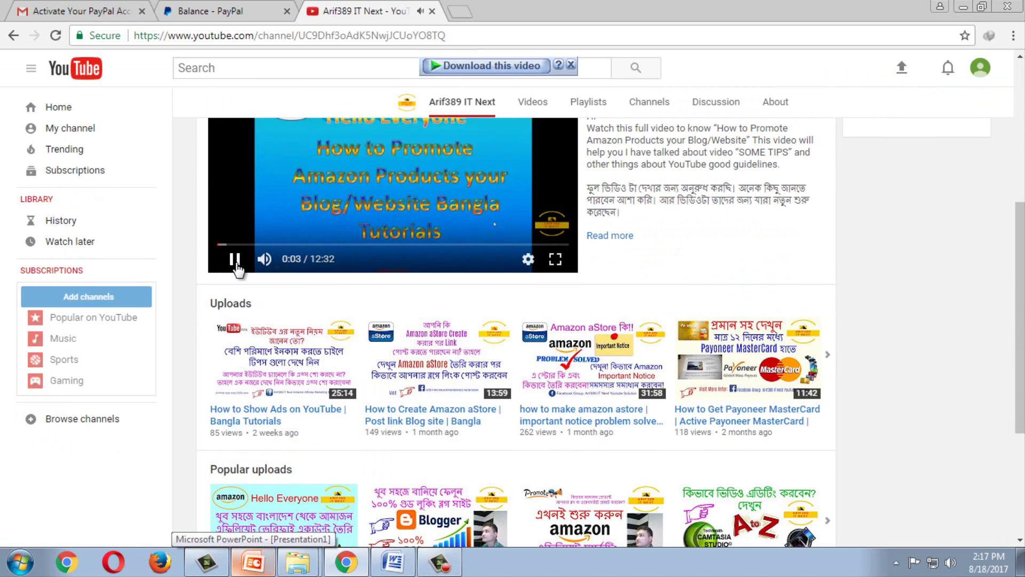
{"action": "scroll", "coordinate": [595, 310], "scroll_direction": "up", "scroll_amount": 5}
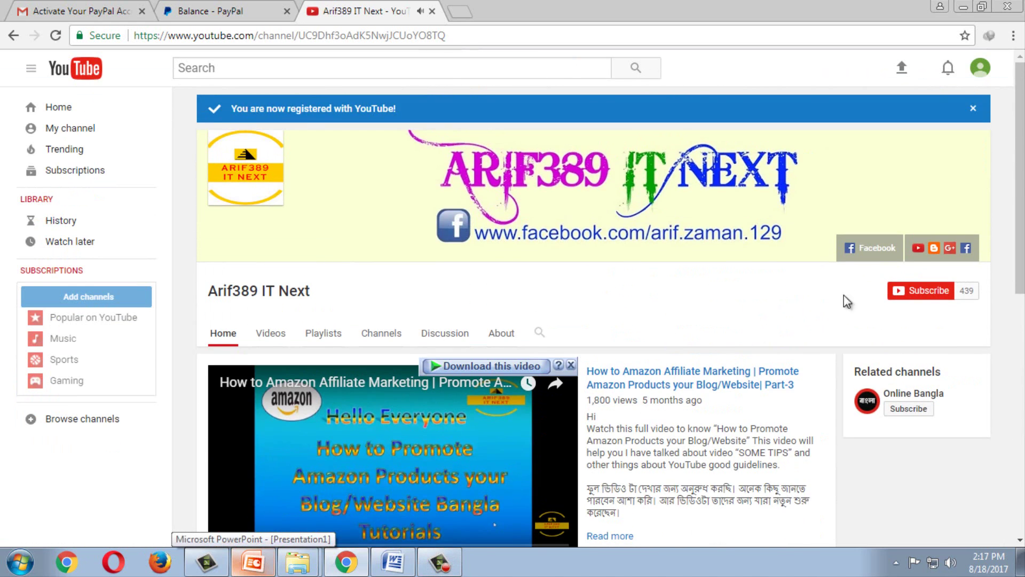
{"action": "left_click", "coordinate": [973, 108]}
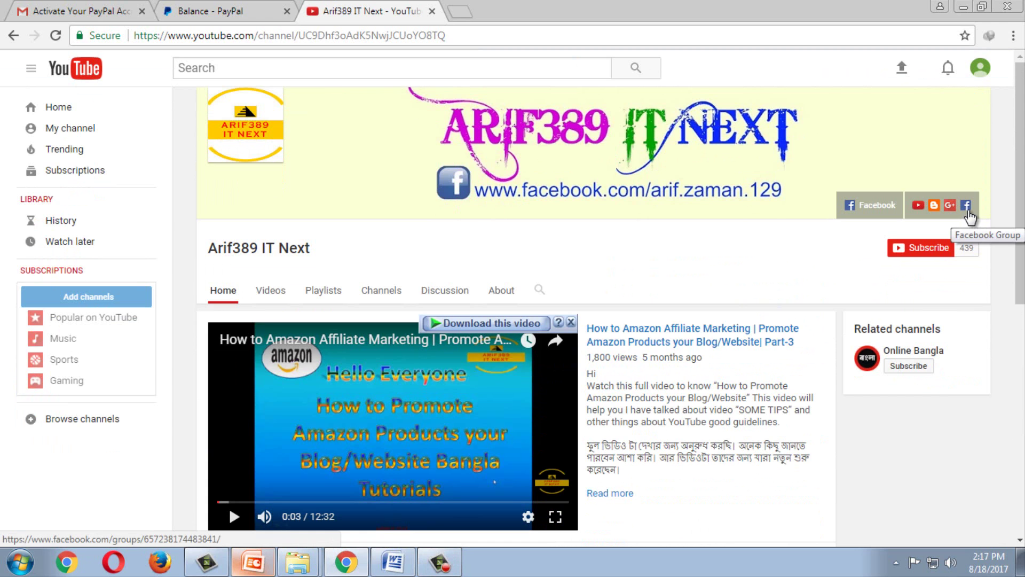
{"action": "left_click", "coordinate": [967, 207]}
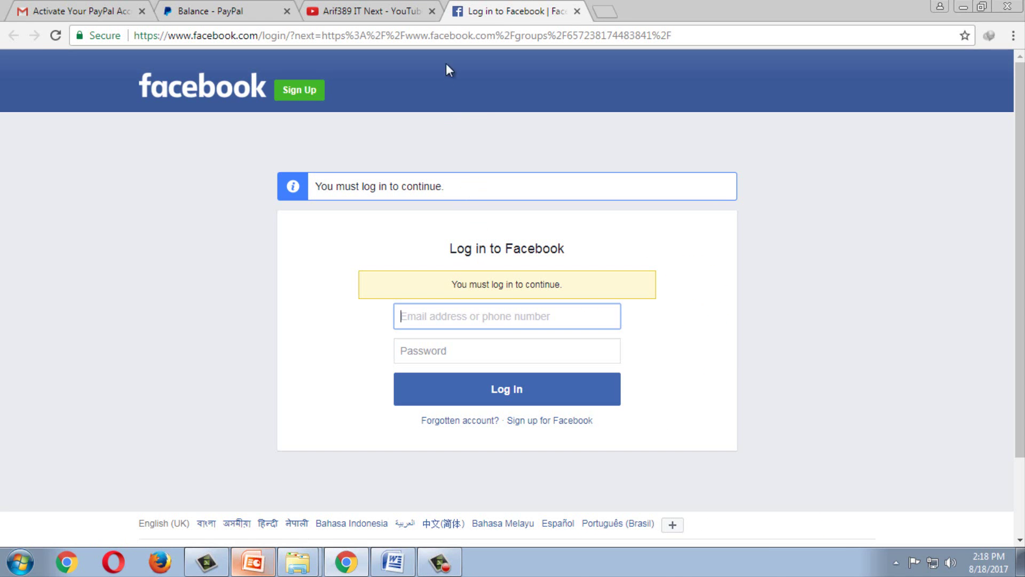
{"action": "left_click", "coordinate": [577, 11]}
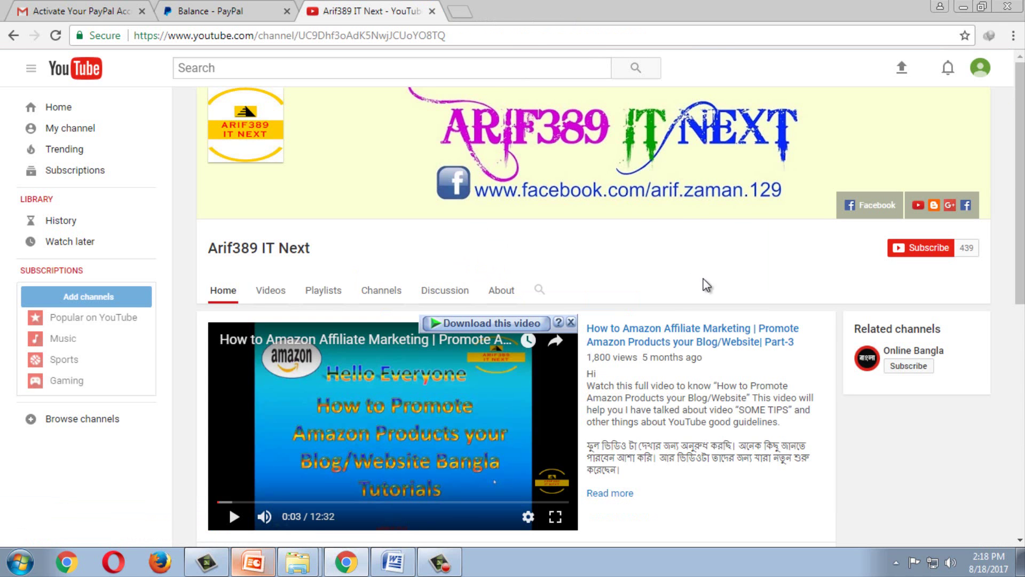